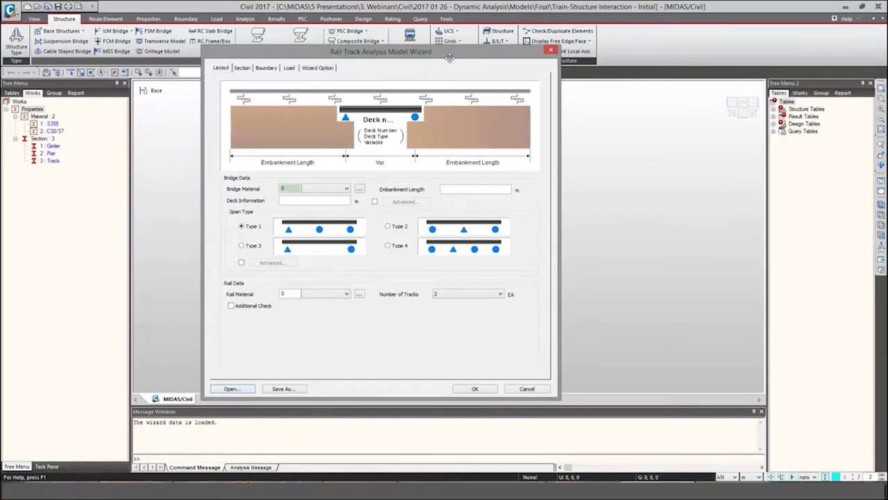
Step: Load Rail-Structure Interaction.wzd into the rail track wizard and show the deck section as drawn geometry
click(236, 389)
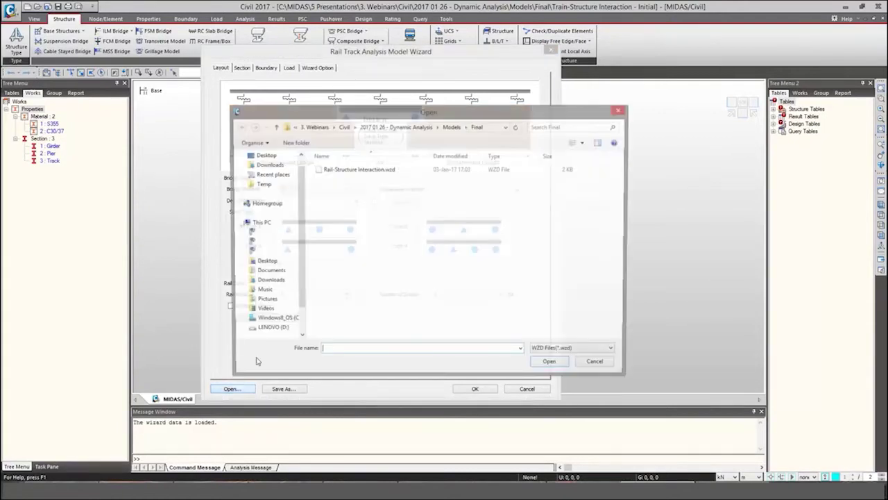
double_click(385, 171)
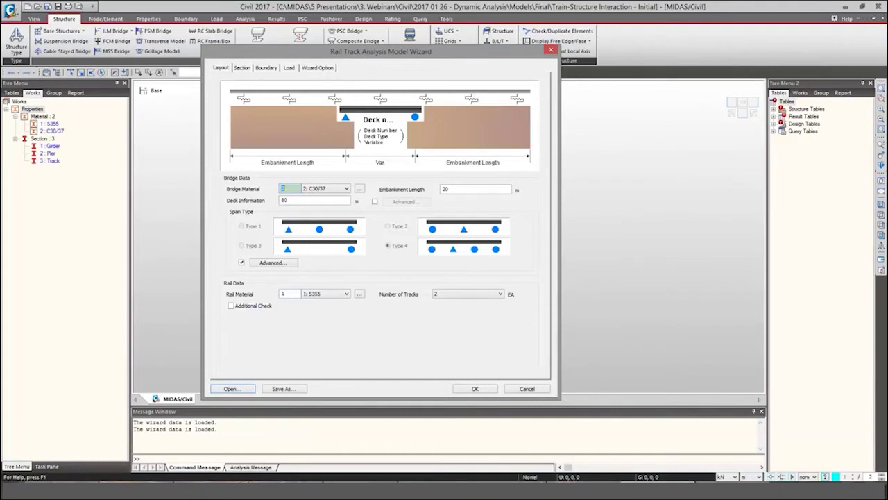
click(242, 68)
click(268, 236)
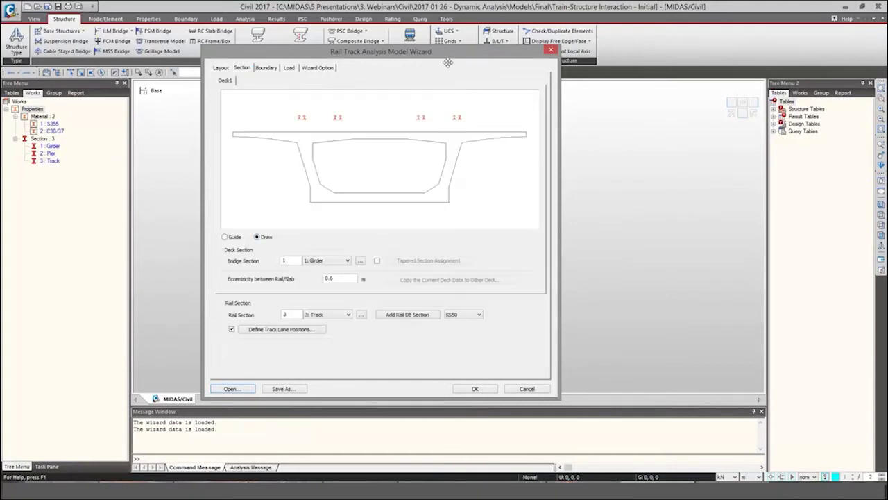
drag(447, 62, 458, 69)
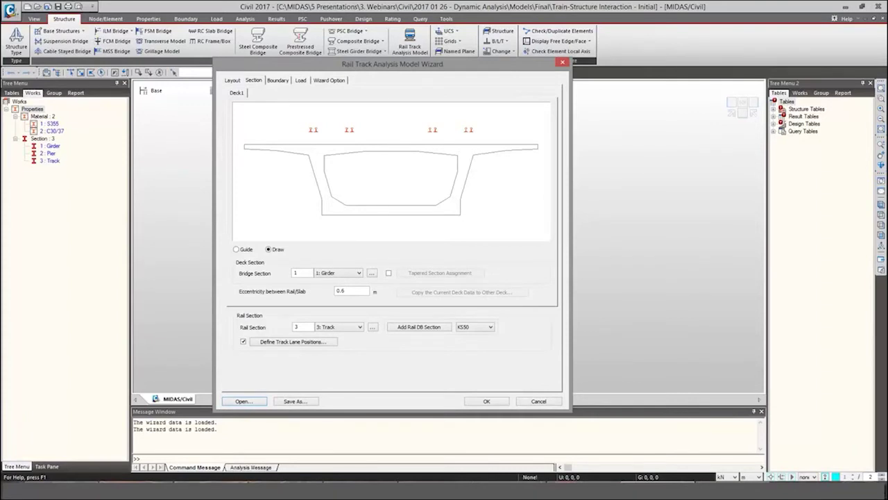
Step: Review the wizard's boundary, load and output option settings, and generate the bridge model
click(278, 80)
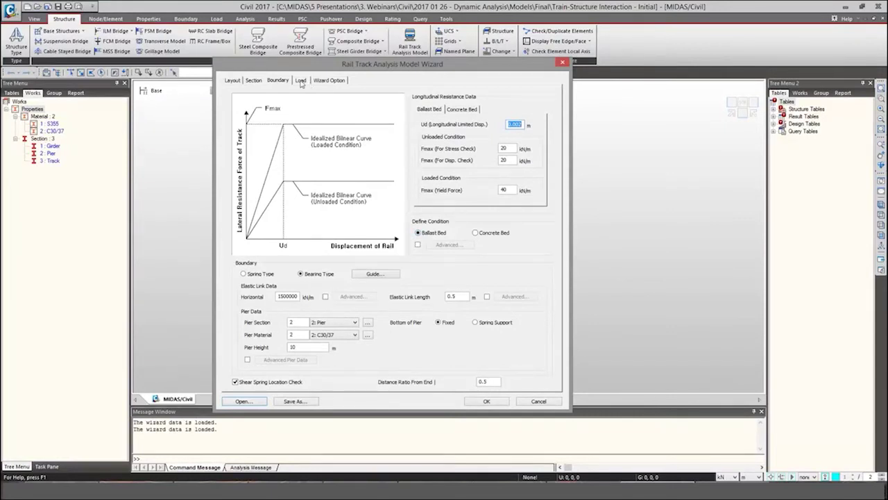
click(301, 80)
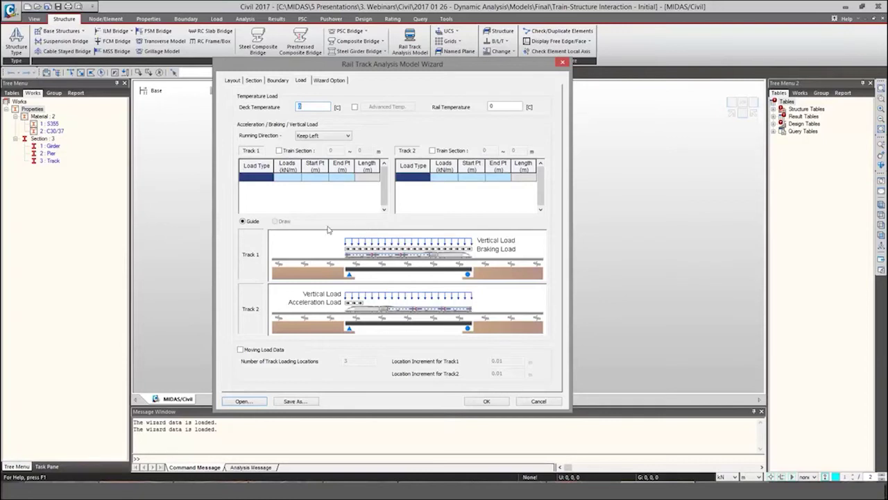
click(334, 81)
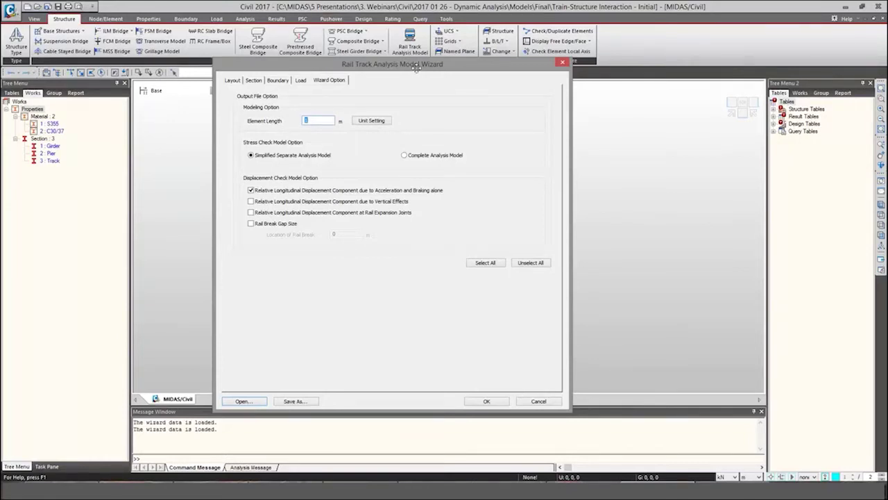
drag(417, 67, 429, 70)
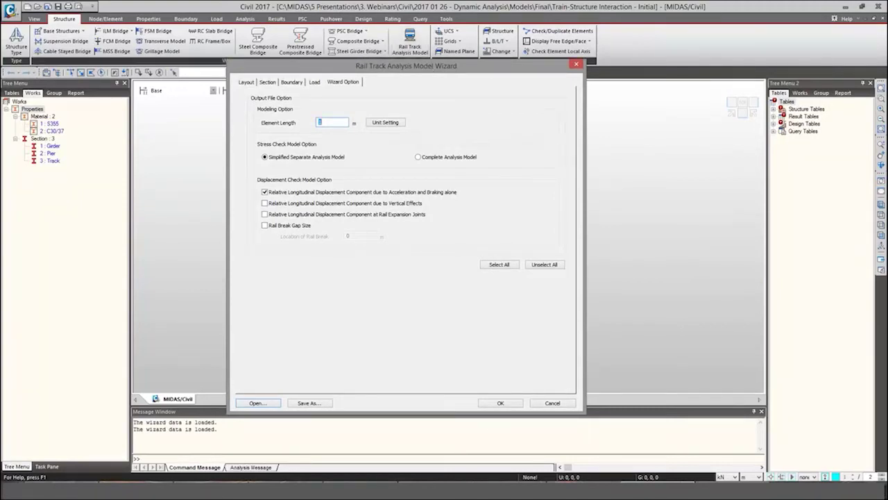
key(Return)
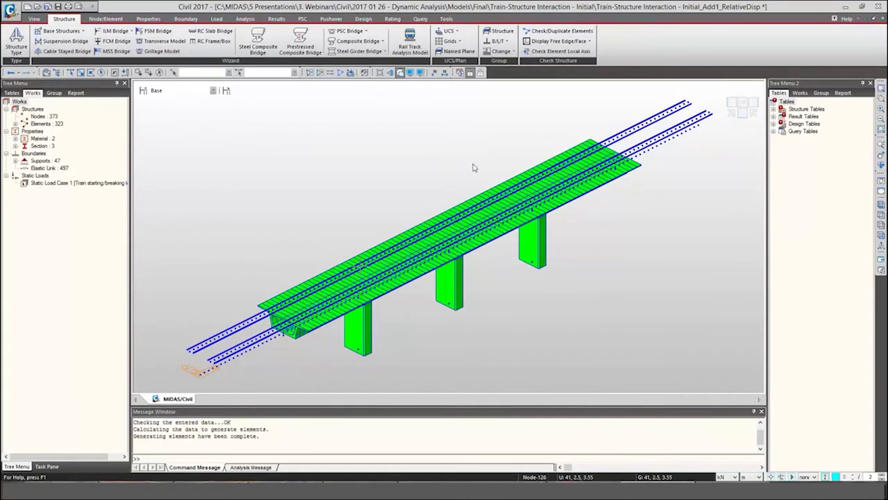
Step: Examine the elastic links between rails, deck and piers in wireframe, then restore the solid isometric view
click(402, 73)
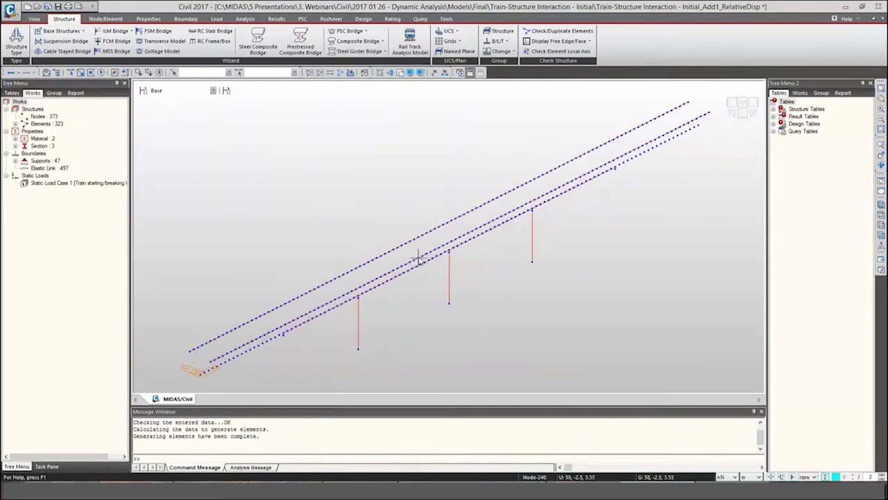
ctrl+middle_drag(422, 256, 443, 227)
right_click(34, 168)
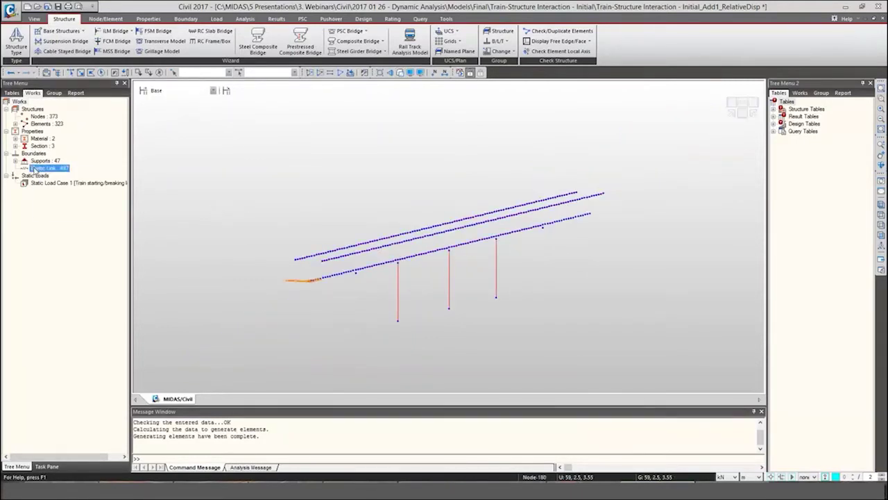
click(57, 187)
ctrl+middle_drag(374, 293, 450, 180)
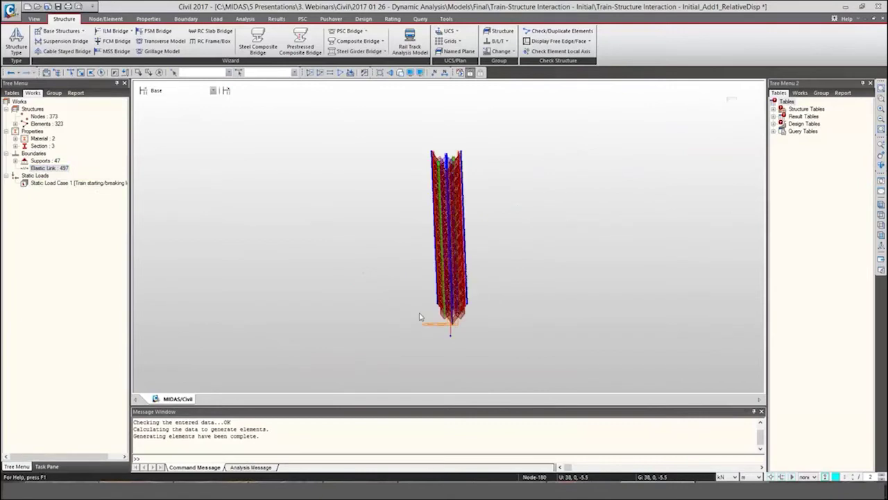
ctrl+middle_drag(486, 263, 410, 295)
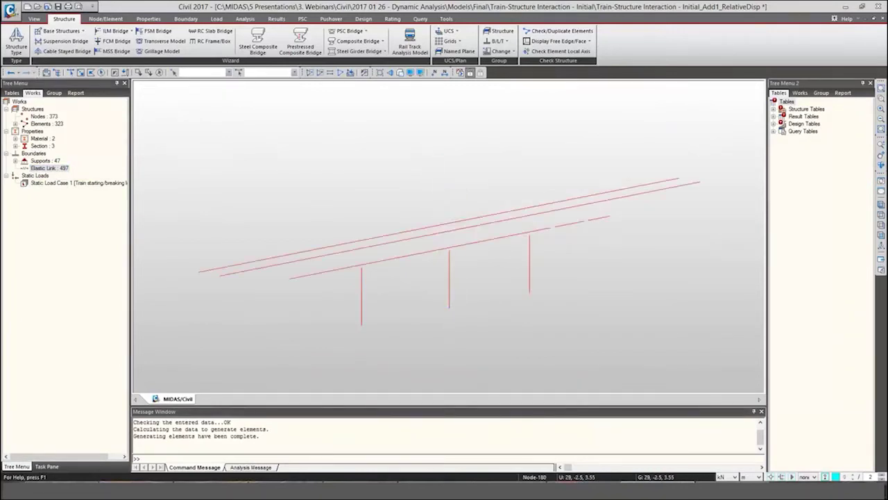
right_click(52, 167)
click(86, 196)
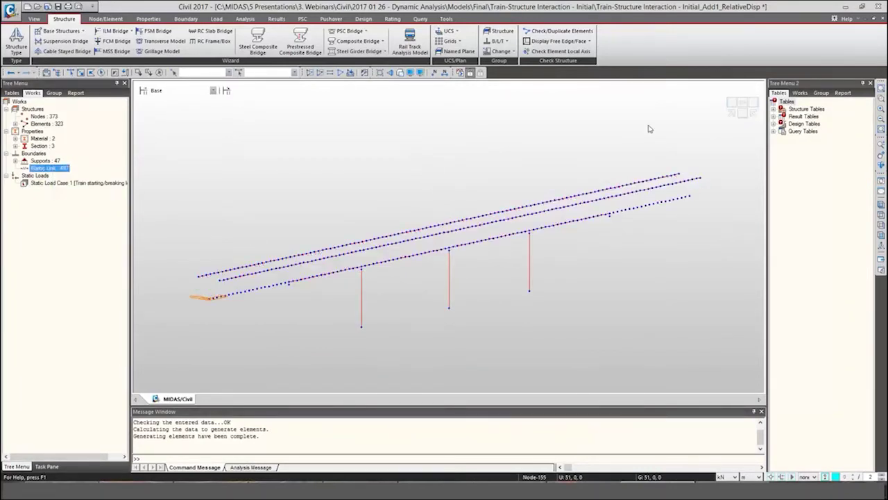
click(402, 73)
click(734, 112)
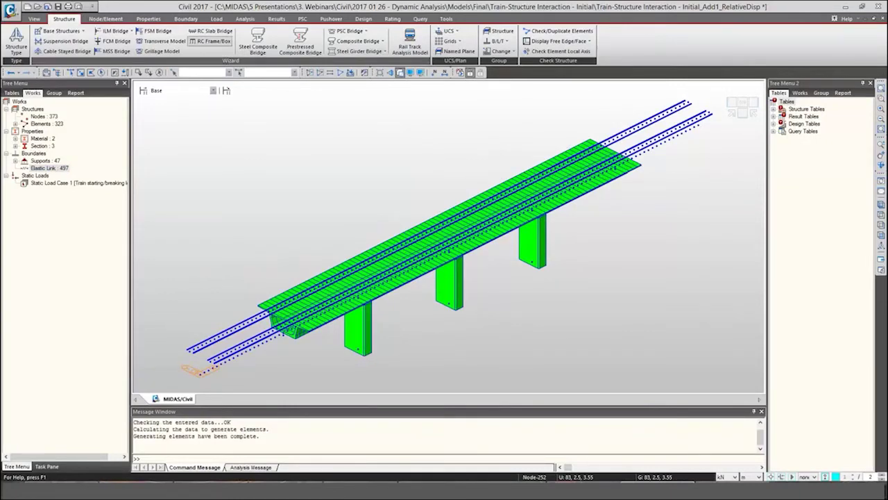
Step: Rename the existing train starting/braking static load case as Self Weight, keeping it a dead load
click(217, 21)
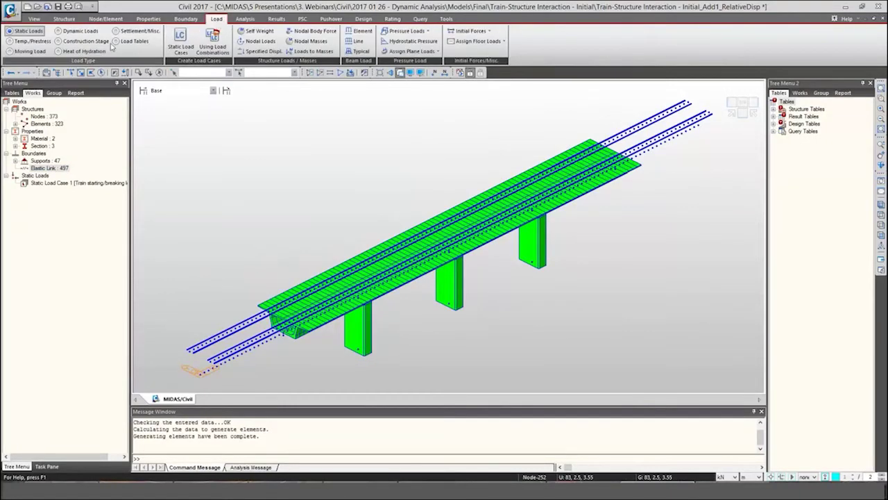
click(180, 42)
drag(164, 23, 460, 95)
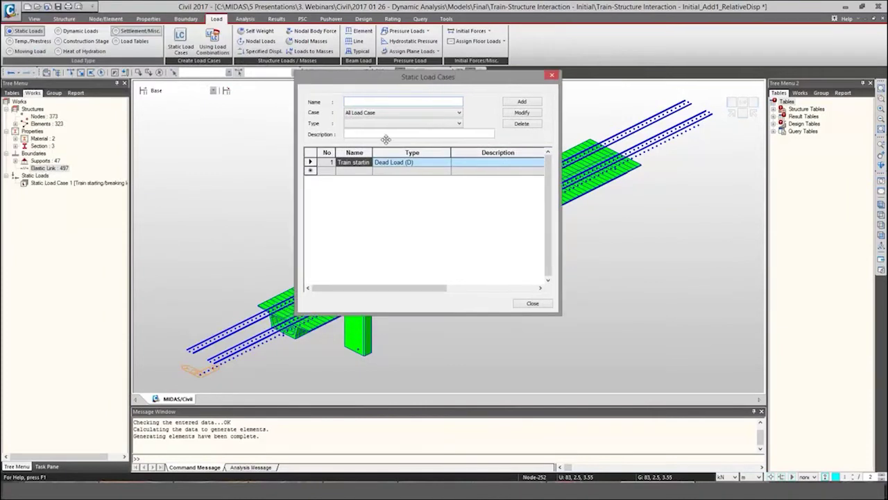
click(353, 162)
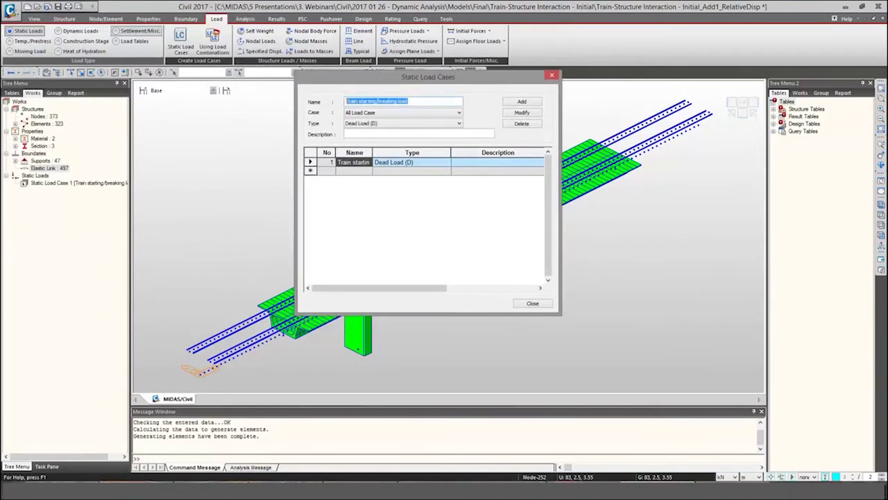
text(Self Weight)
click(522, 113)
Step: Add a second dead load case named Superimposed and close the static load case definitions
double_click(366, 101)
drag(321, 101, 318, 102)
text(Superimposed)
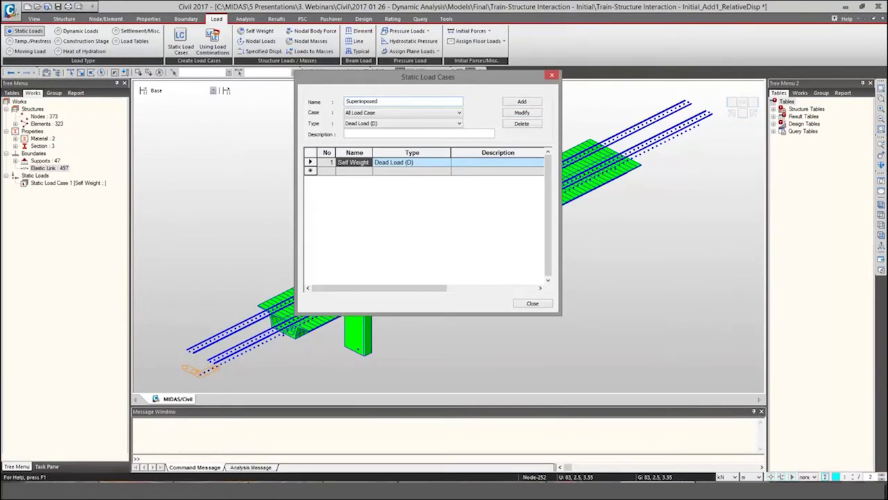
click(533, 103)
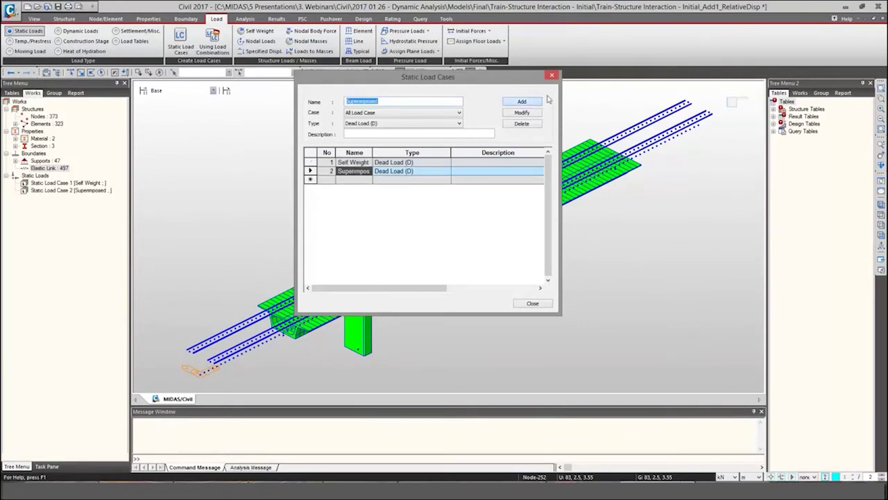
click(553, 75)
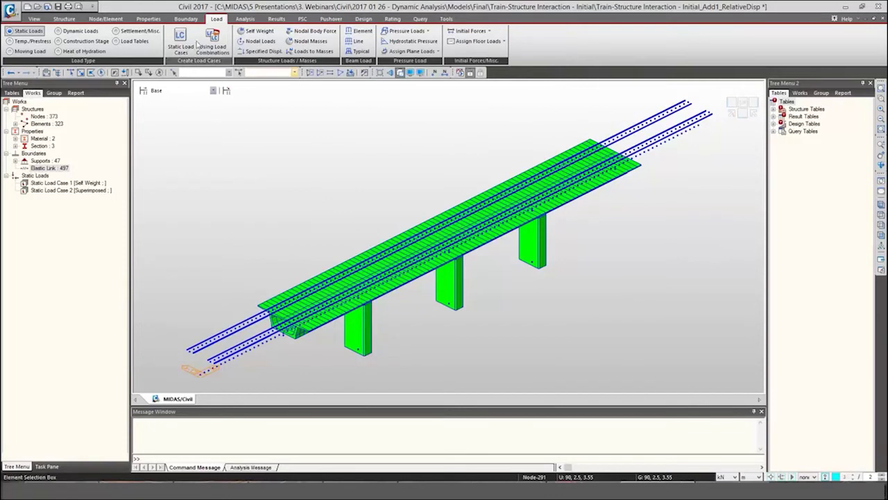
Step: Apply self-weight to the Self Weight load case with a Z factor of -1
click(254, 31)
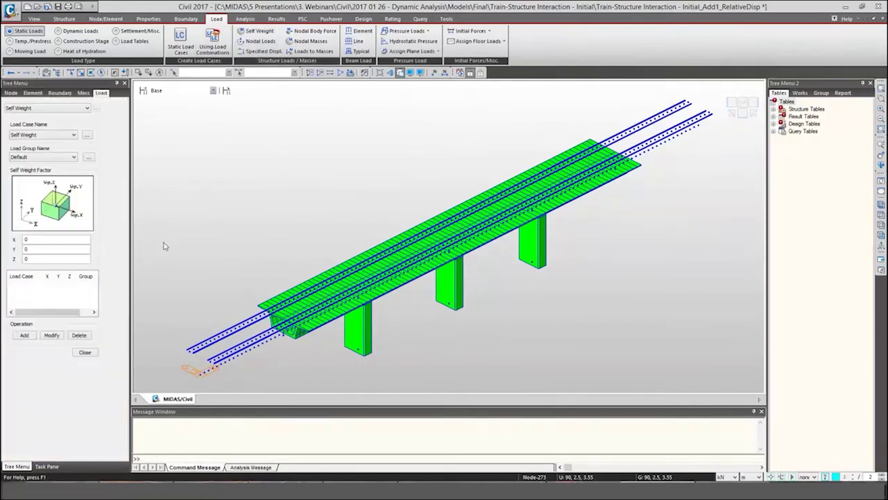
drag(27, 258, 15, 258)
click(25, 335)
click(85, 352)
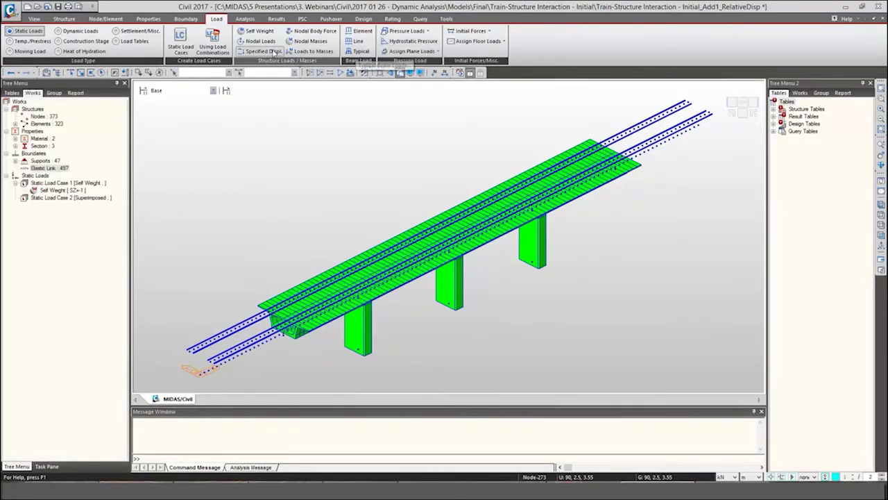
Step: Apply a uniform global Z element beam load in the Superimposed case to all Girder section elements, and clear the load display
click(358, 30)
click(74, 129)
click(35, 142)
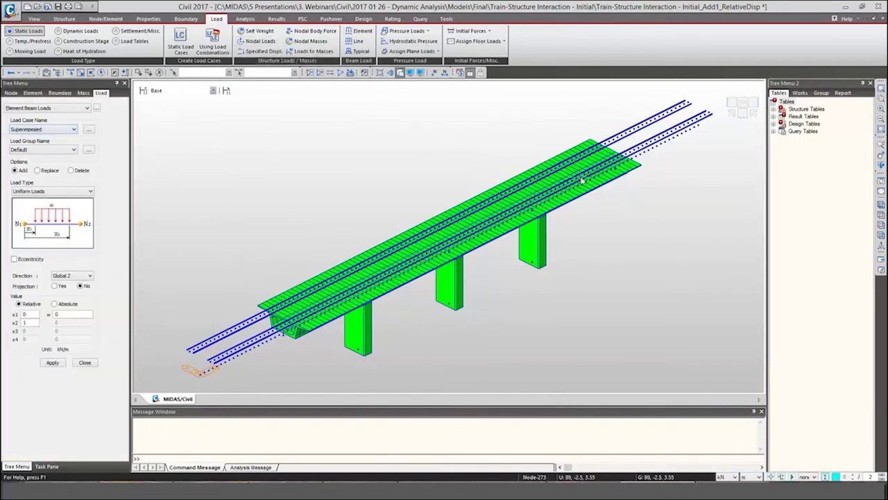
click(800, 92)
click(783, 146)
click(816, 153)
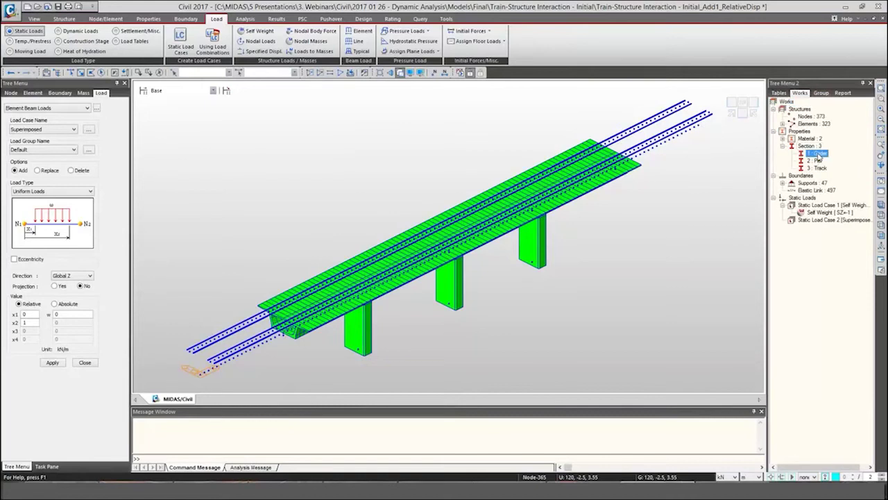
double_click(65, 314)
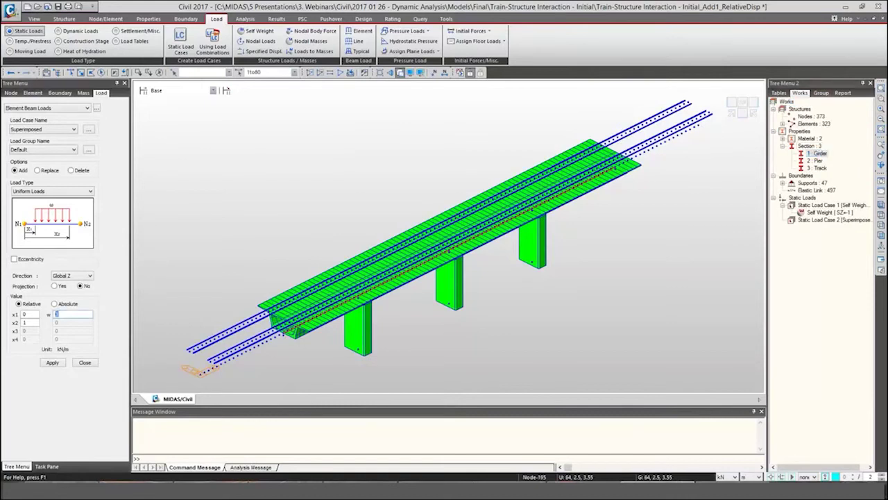
click(52, 362)
click(85, 362)
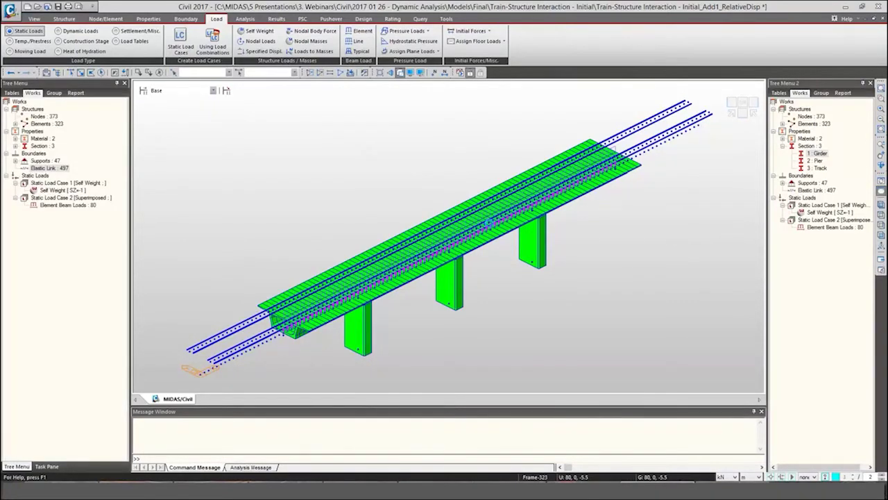
click(881, 190)
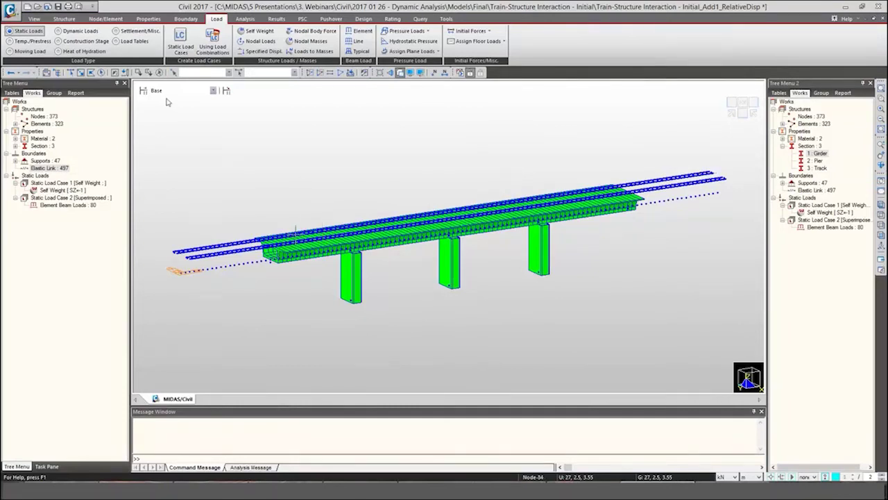
Step: Set the 3-D structure type to use lumped mass, with self-weight converted into masses in X, Y and Z
click(65, 18)
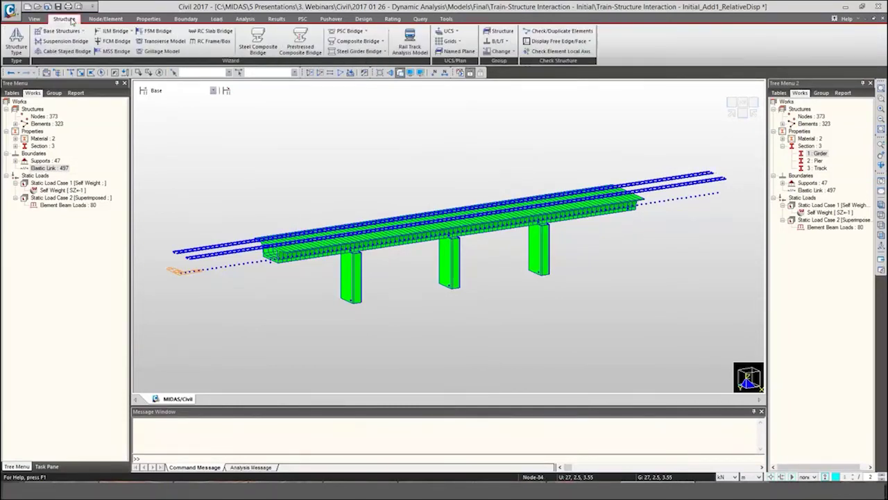
click(16, 41)
drag(439, 147, 418, 129)
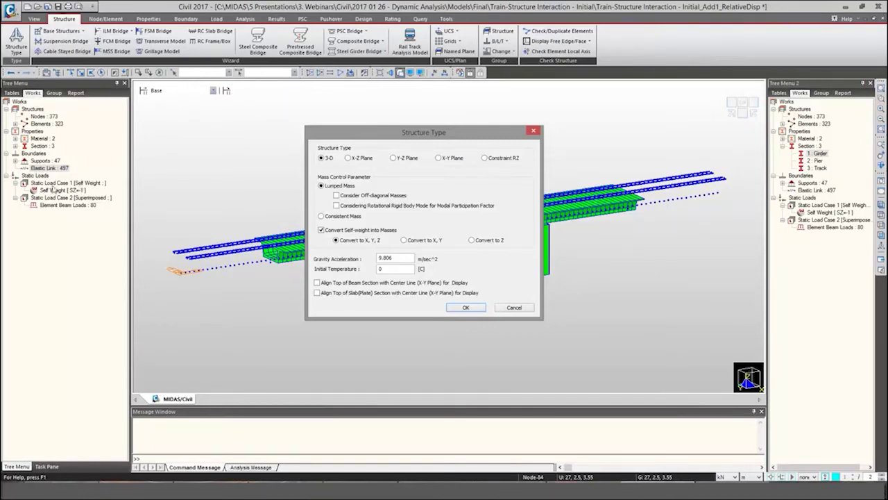
click(479, 309)
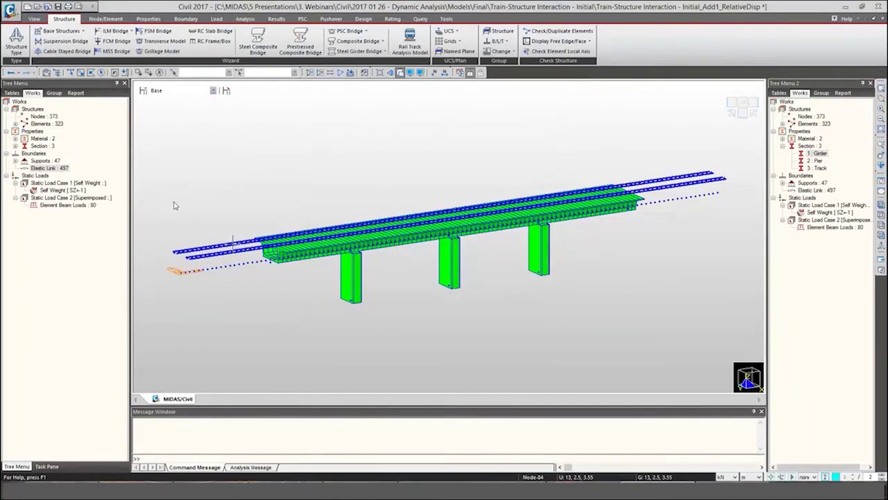
Step: Convert the Superimposed load case to masses in X, Y and Z with scale factor 1, and clear the mass display
click(217, 18)
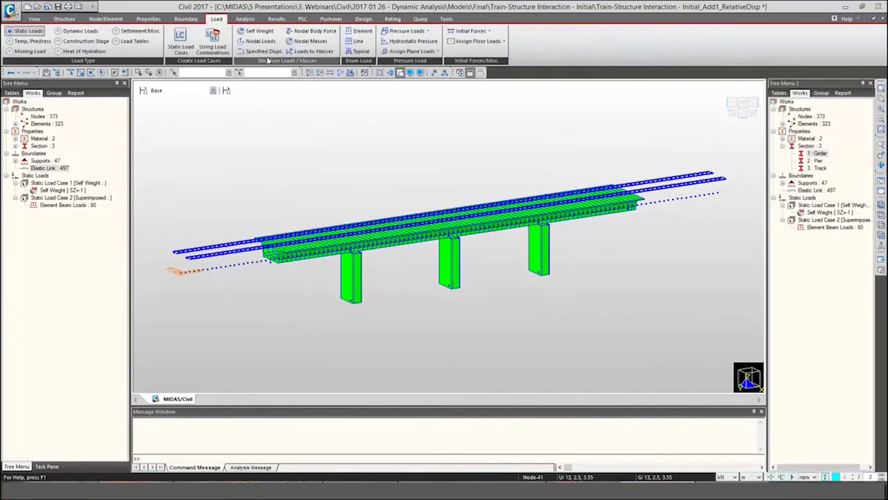
click(311, 52)
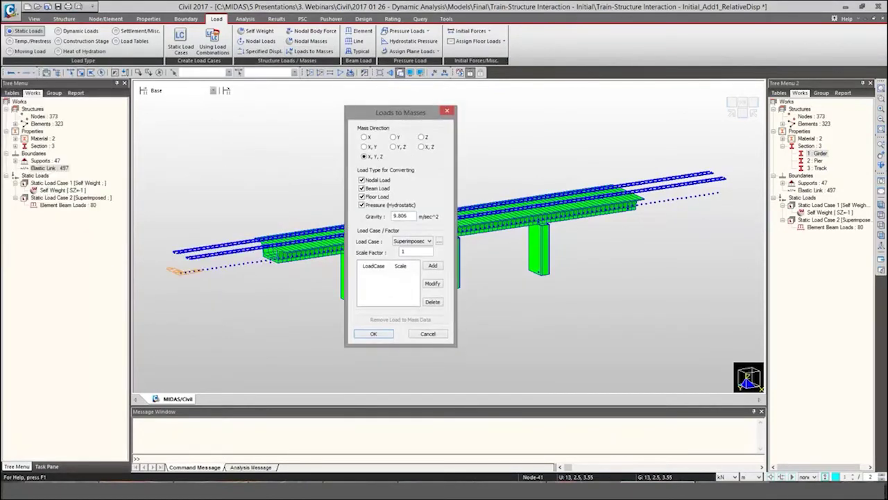
click(414, 241)
click(405, 256)
click(433, 268)
click(375, 334)
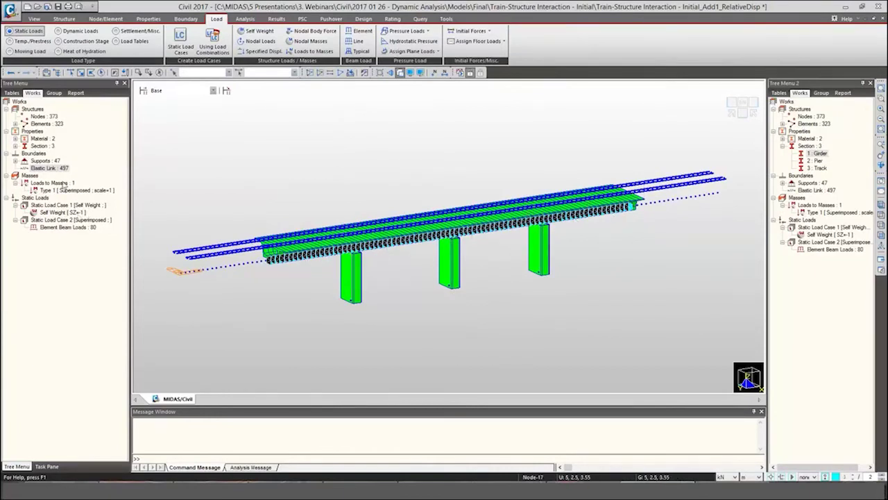
click(881, 191)
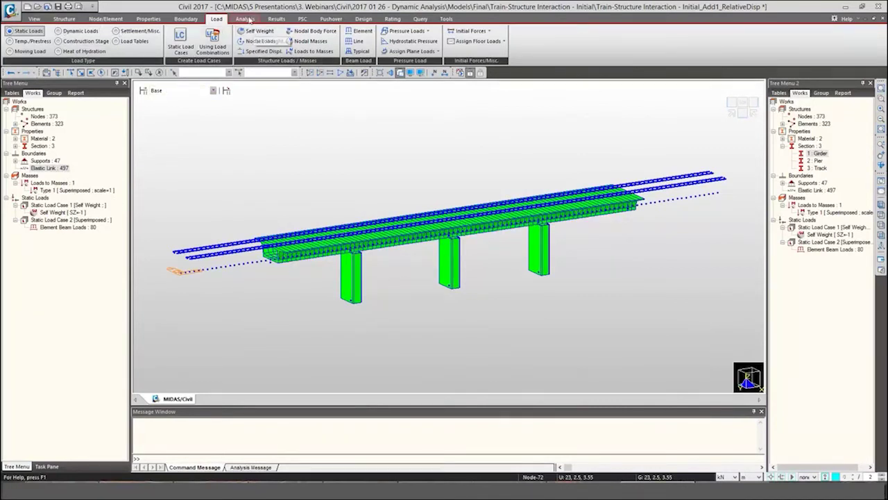
Step: Set the eigenvalue analysis to eigenvectors by subspace iteration with 15 frequencies
click(251, 19)
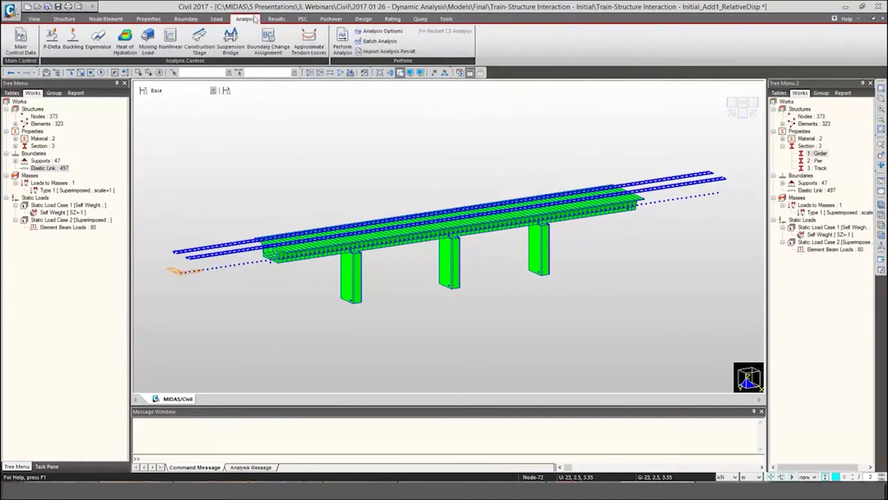
click(98, 41)
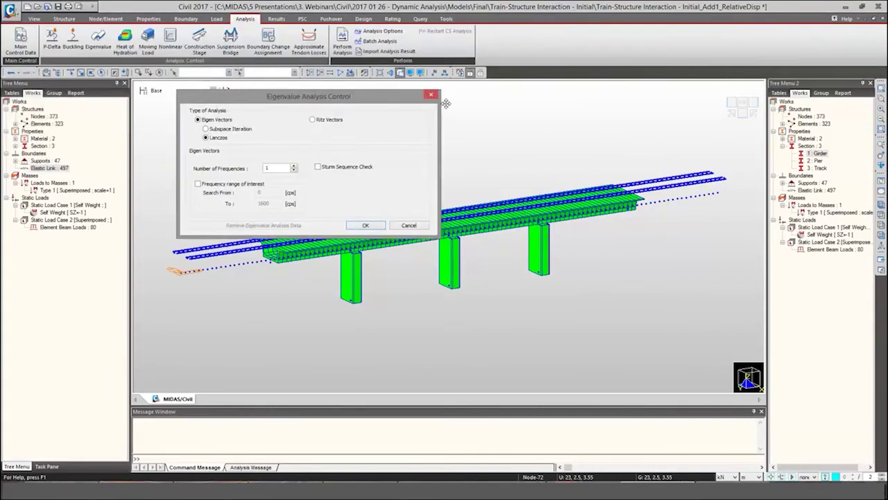
click(353, 133)
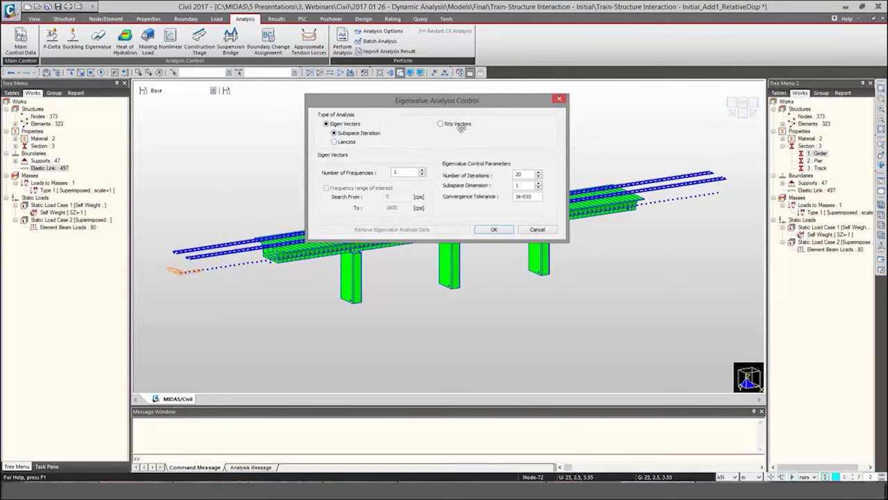
click(440, 123)
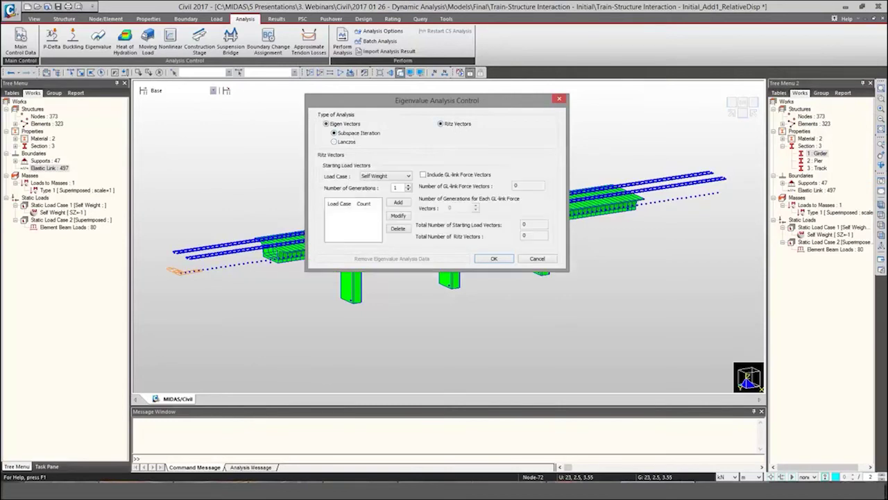
click(343, 125)
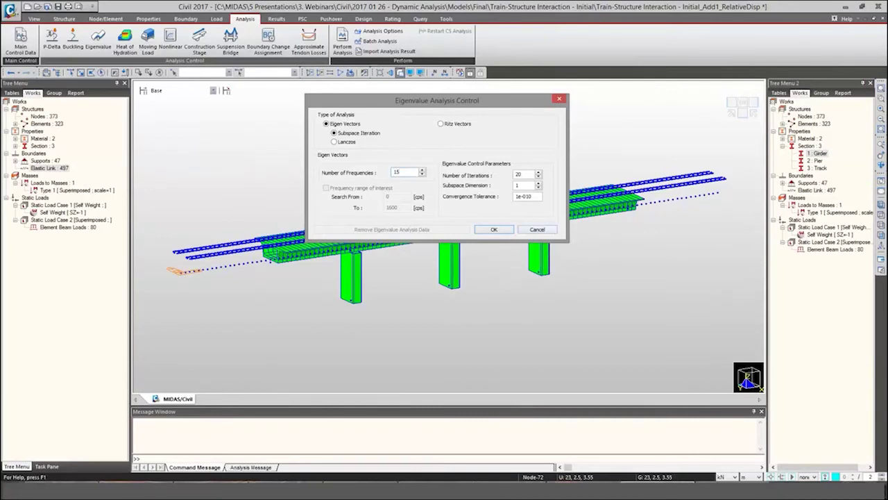
click(496, 230)
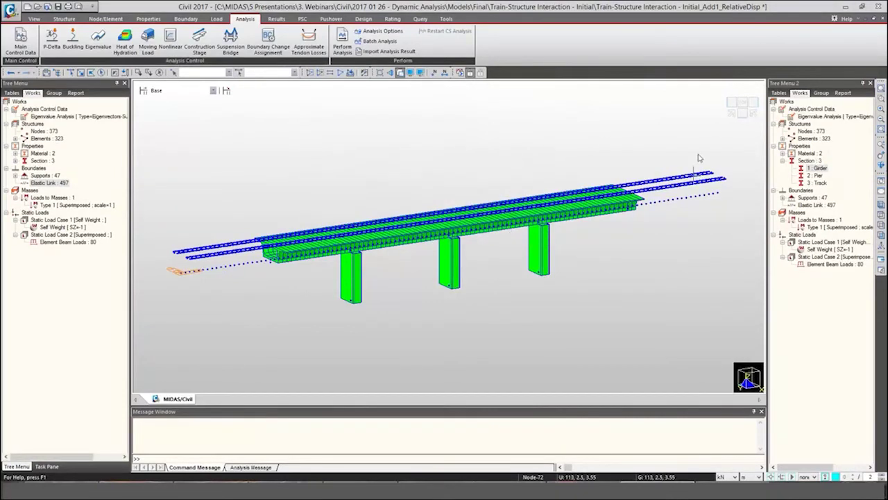
Step: Show the bridge in isometric view and start a new time history load case named HSLM-A1
click(736, 113)
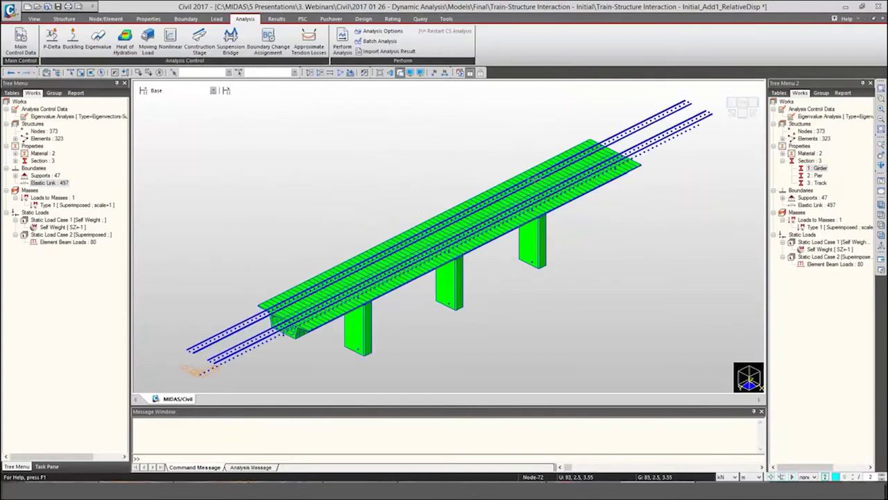
mouse_move(537, 183)
click(217, 19)
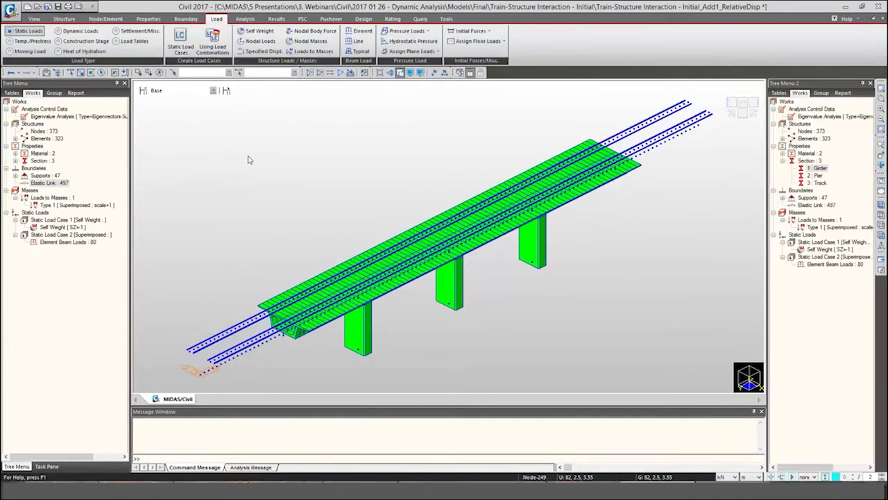
click(78, 31)
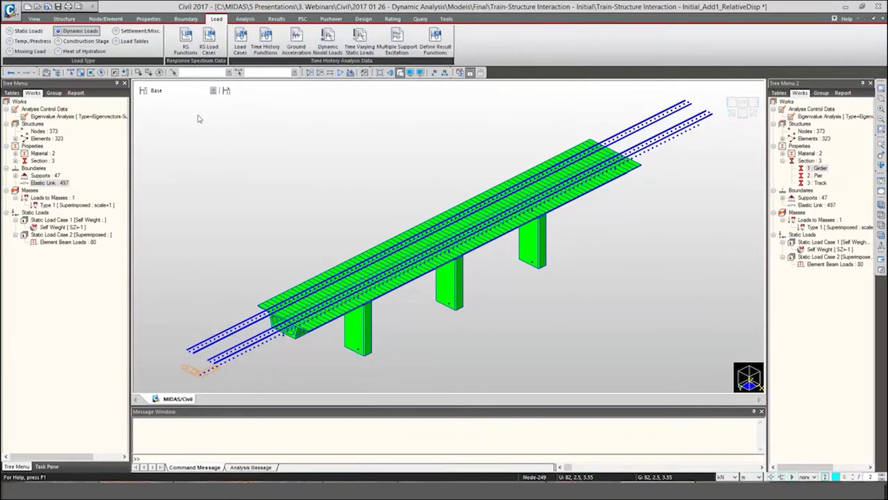
click(240, 38)
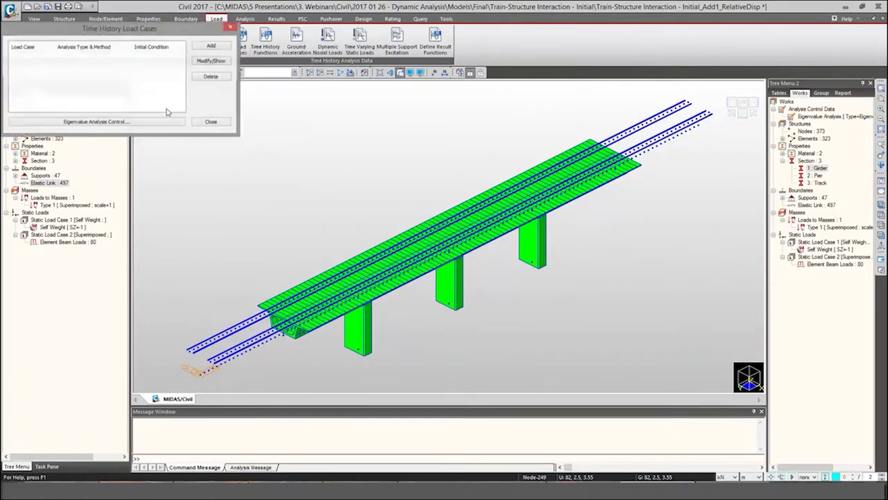
click(472, 138)
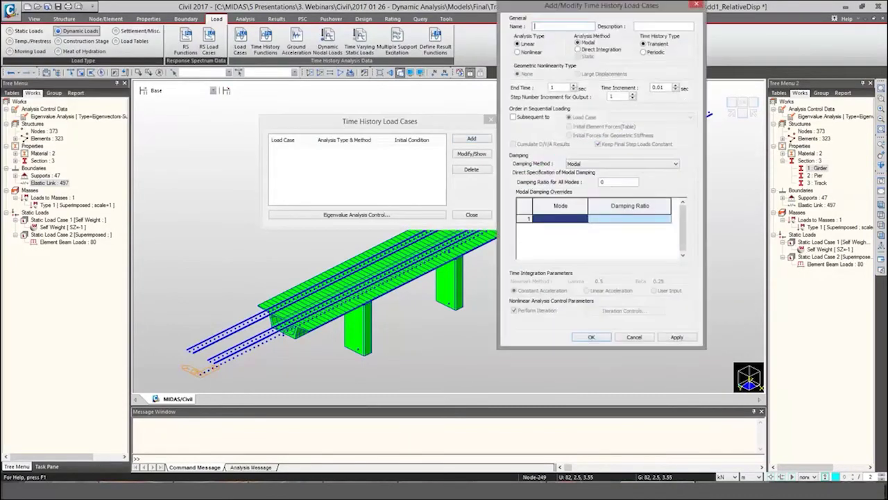
drag(587, 10, 429, 60)
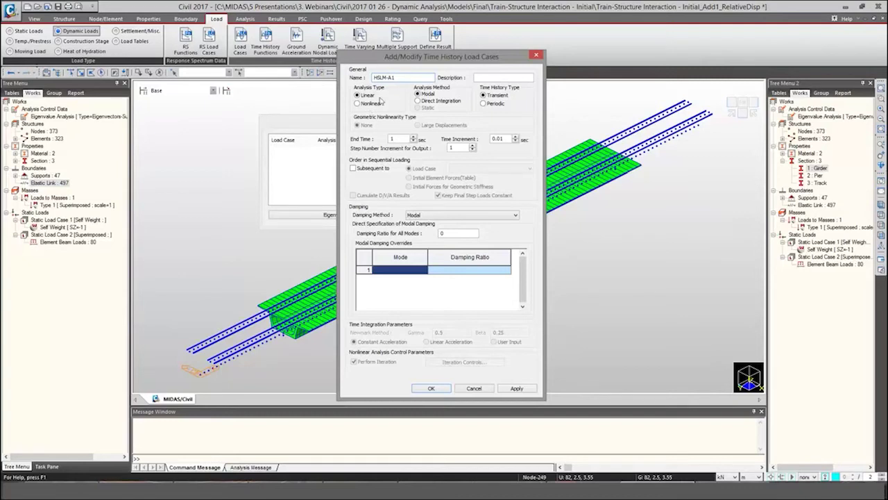
Step: Review the damping methods offered for direct integration and return the load case to linear modal analysis
click(439, 216)
click(439, 217)
click(363, 103)
click(357, 95)
click(442, 101)
click(462, 215)
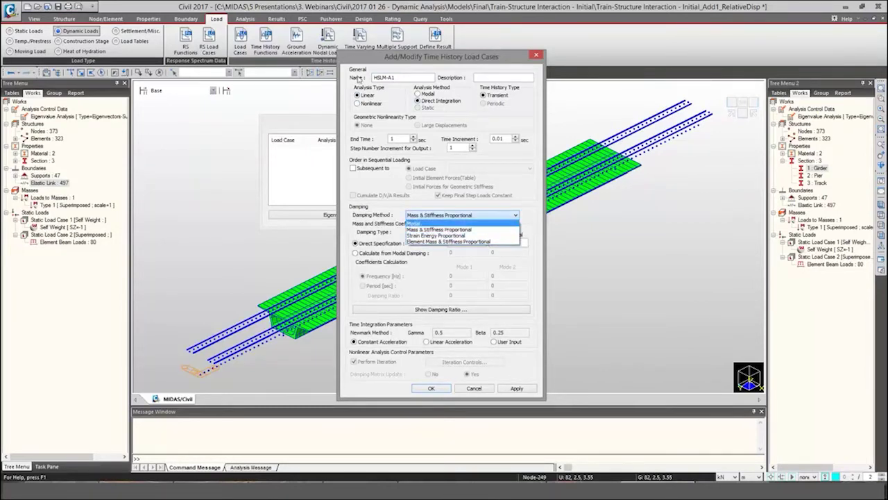
click(418, 95)
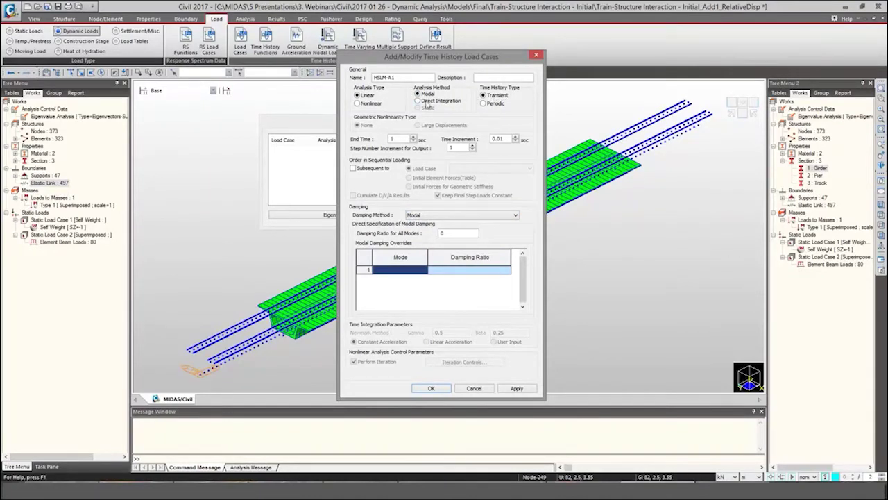
Step: Set the load case's end time to 15 sec and damping ratio for all modes to 0.01, and save it
drag(468, 59, 466, 64)
drag(395, 145, 381, 144)
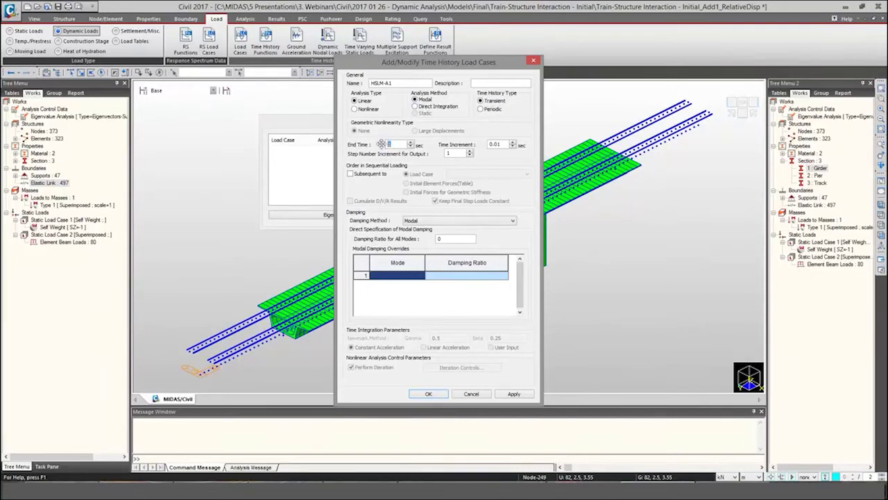
text(15)
drag(469, 63, 463, 66)
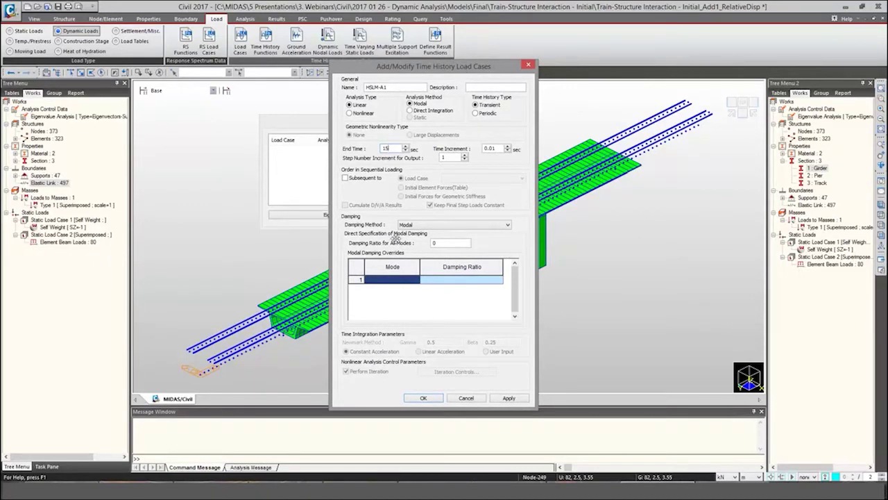
double_click(437, 243)
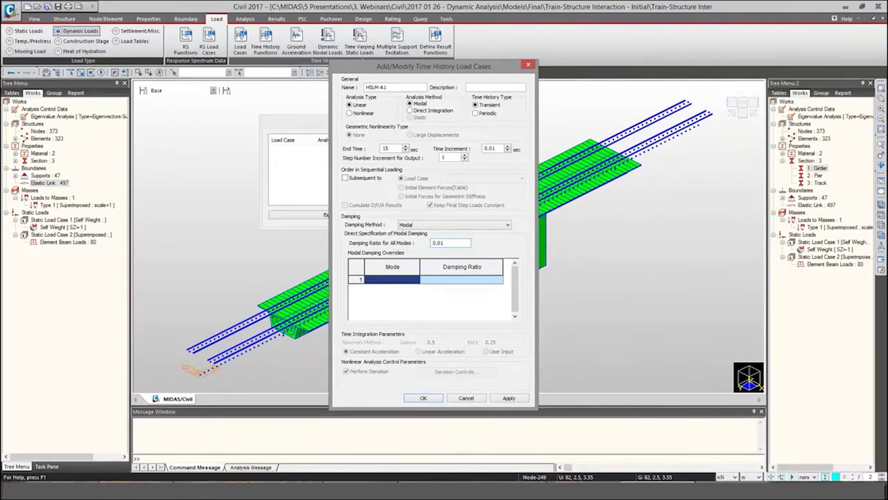
click(428, 398)
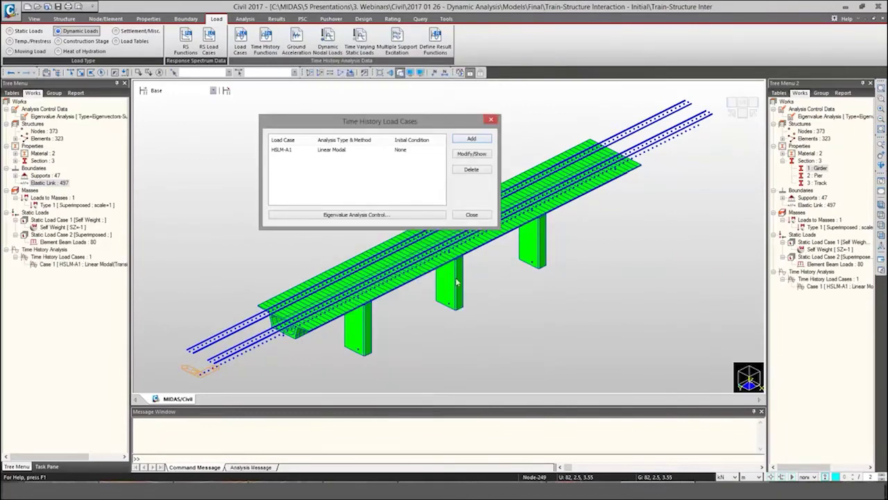
click(471, 216)
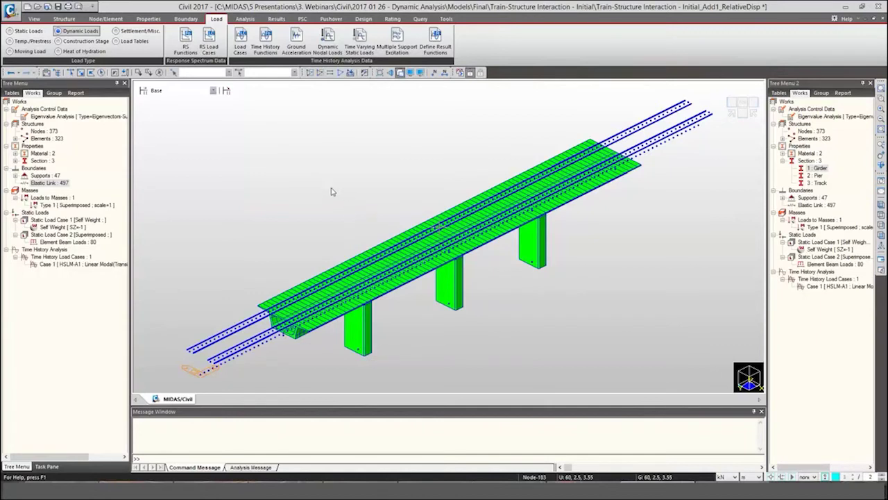
Step: Open the Train Load Data Generator and start a train dynamic load function with the User Defined train type
click(419, 21)
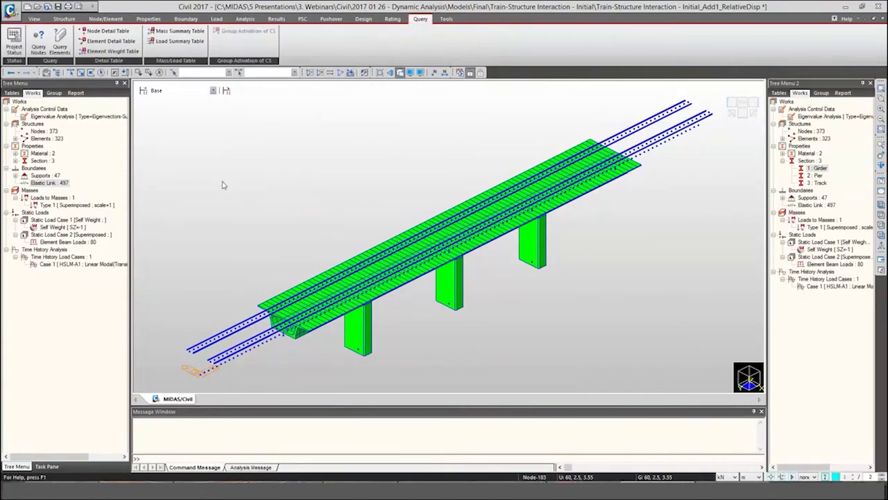
click(446, 19)
click(250, 41)
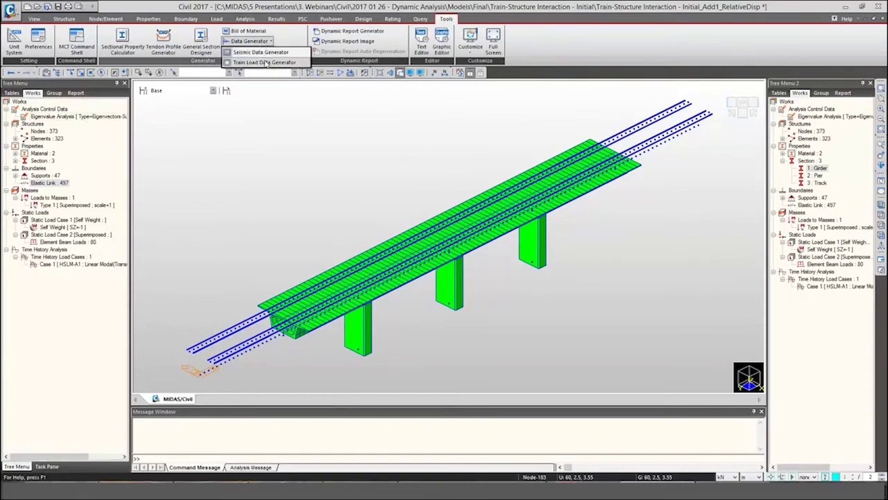
click(266, 62)
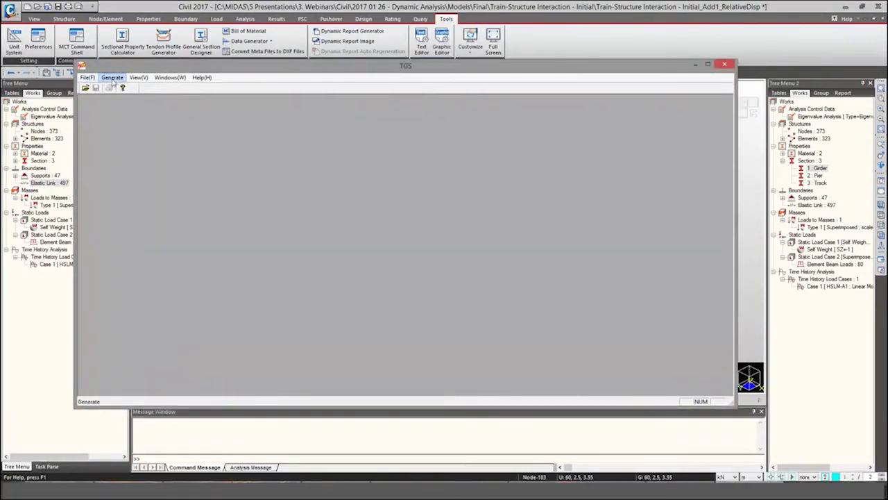
click(112, 78)
drag(449, 141, 455, 143)
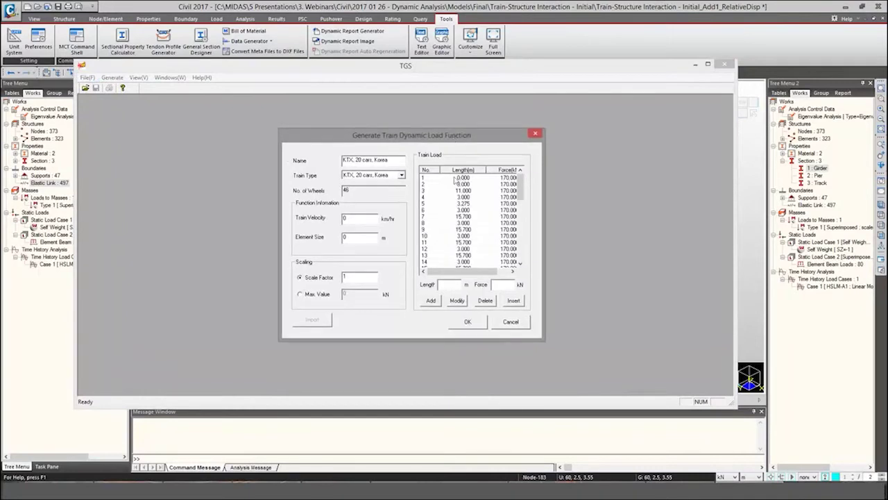
click(401, 176)
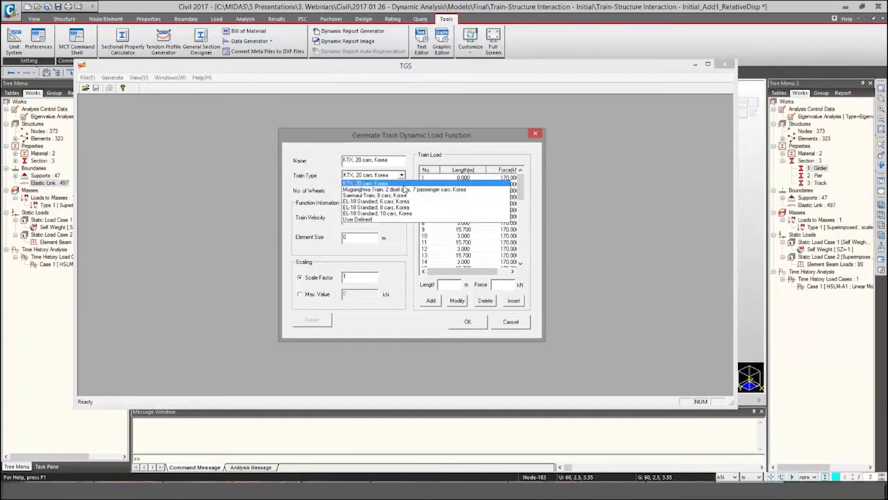
click(372, 220)
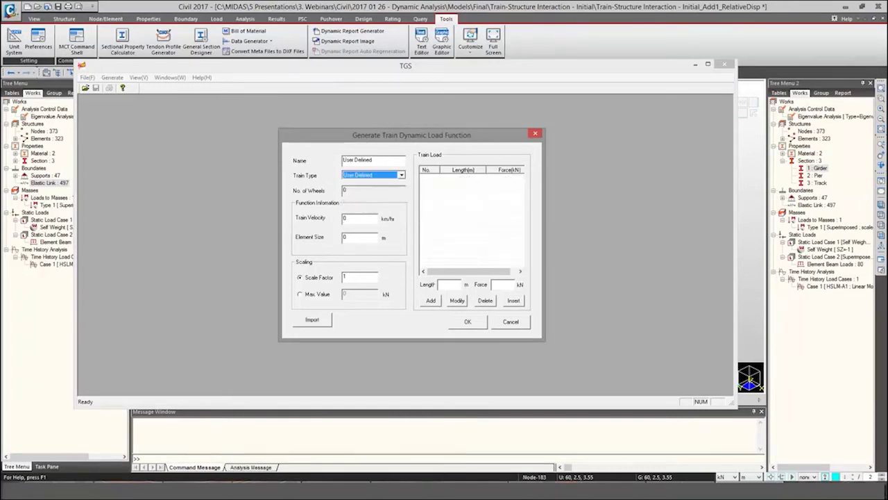
Step: Name the load function HSLM-A1 with train velocity 320 km/hr and element size 1 m, and open the train load import
click(386, 160)
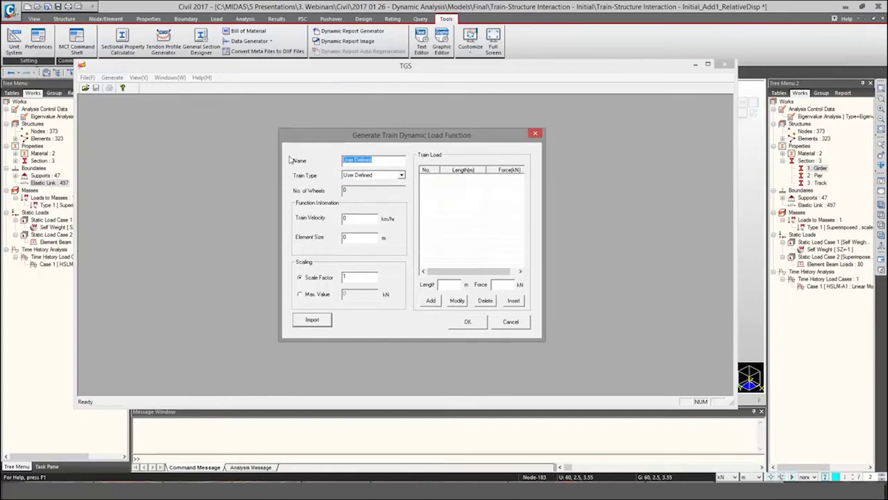
text(H)
text(32)
drag(353, 235, 344, 238)
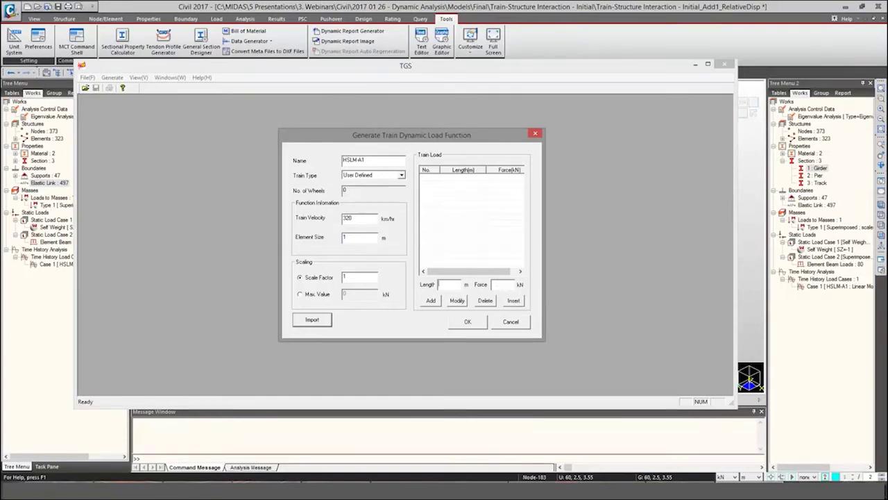
click(312, 320)
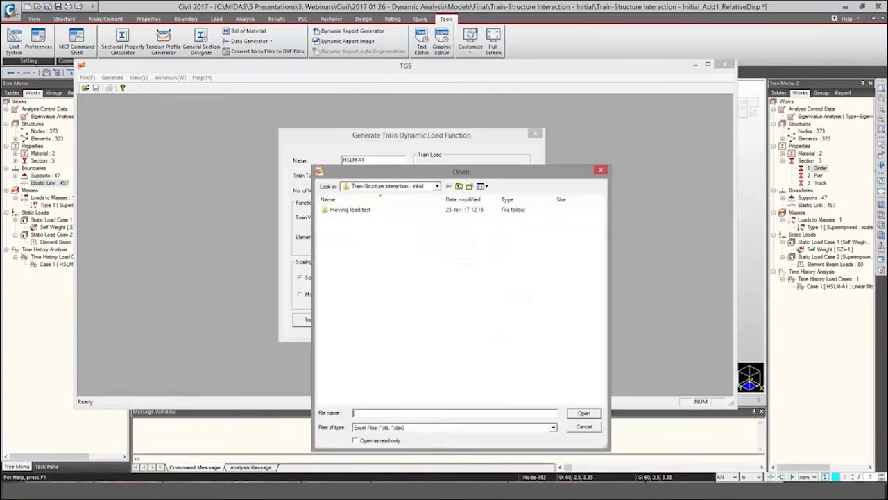
drag(451, 174, 427, 104)
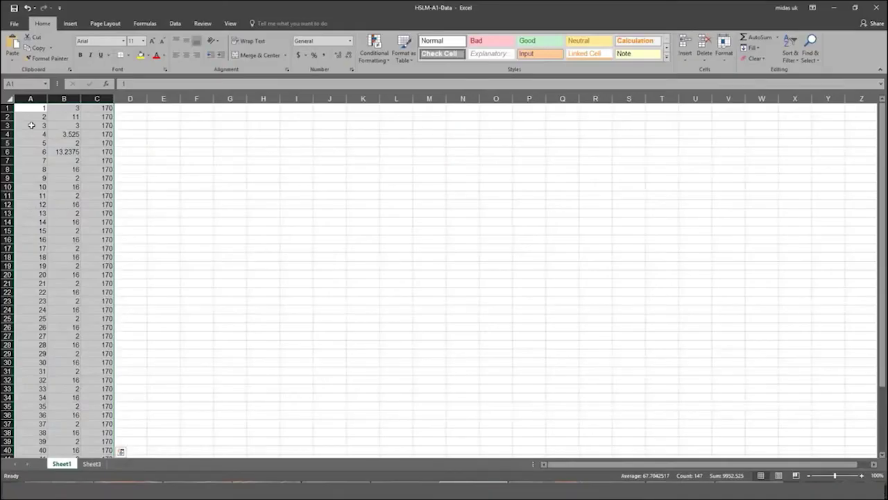
Step: Examine the wheel spacings and forces in the HSLM-A1-Data Excel workbook, and return to the train load import
scroll(21, 365, down, 1)
scroll(21, 366, up, 1)
scroll(118, 228, down, 7)
scroll(119, 228, up, 7)
key(alt+Tab)
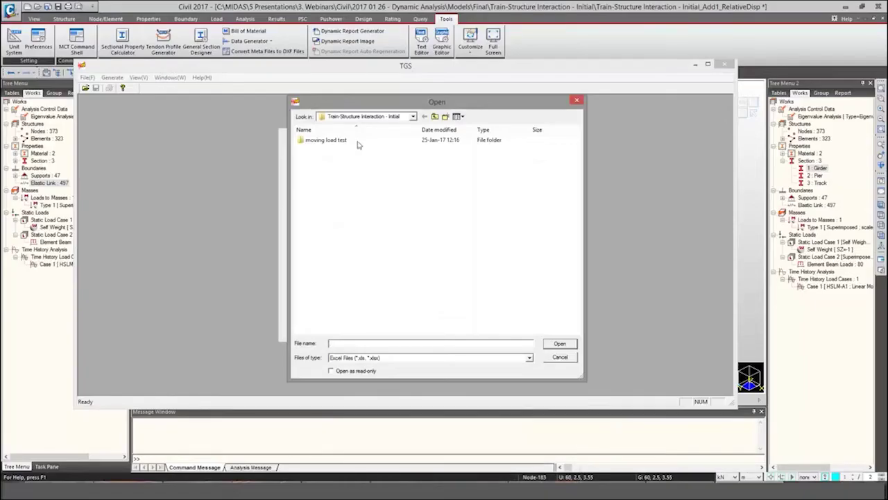
Step: Locate the Excel file with the HSLM-A1 train data and import its wheel spacings and forces into the load function
click(435, 117)
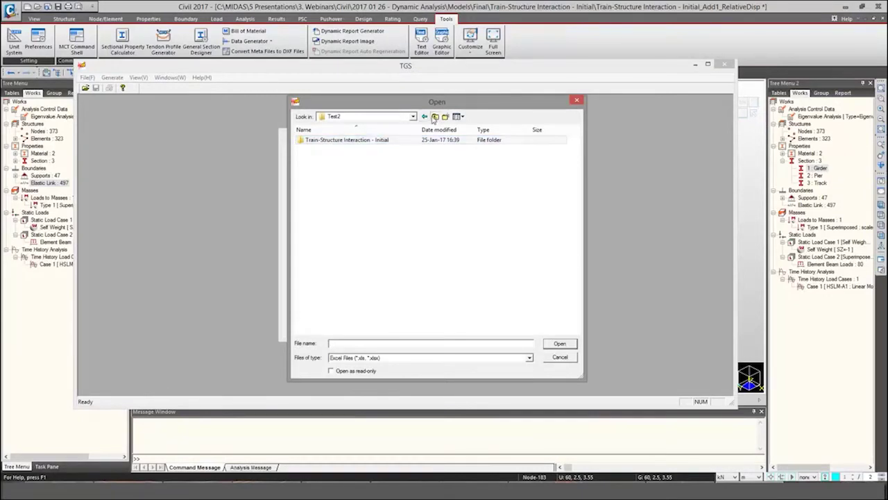
click(435, 117)
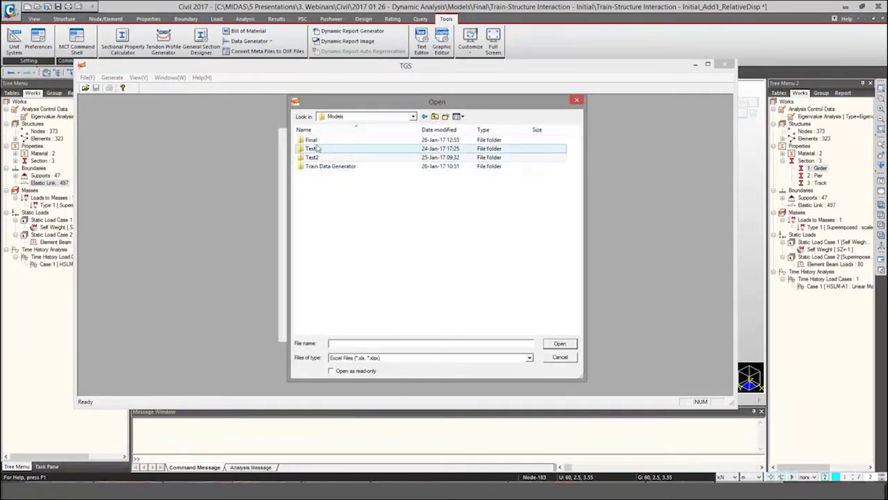
double_click(311, 139)
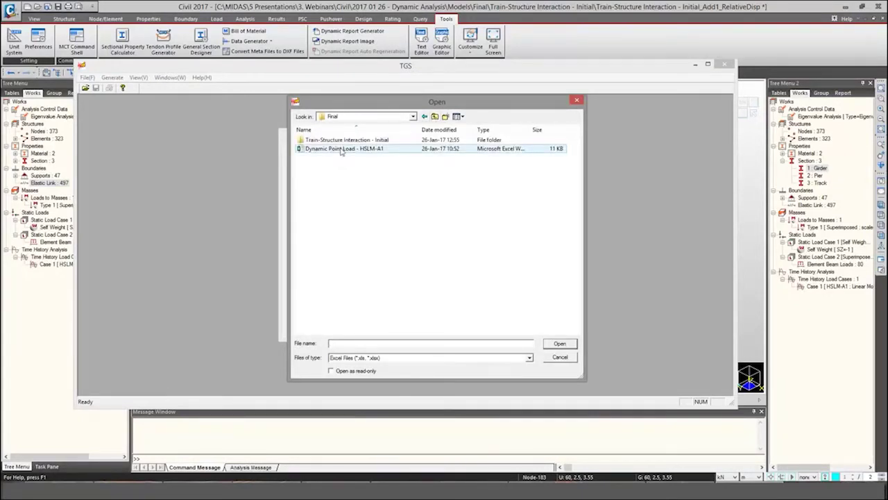
double_click(345, 141)
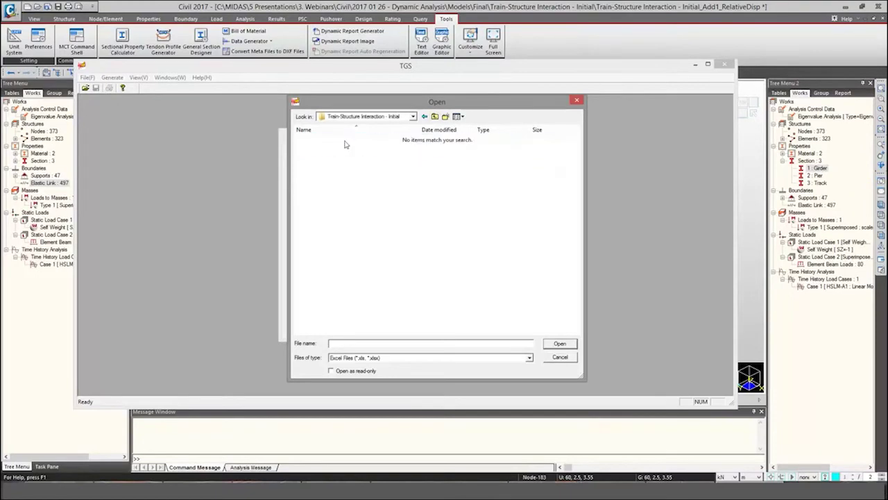
click(434, 116)
click(435, 117)
double_click(337, 157)
click(322, 148)
double_click(322, 149)
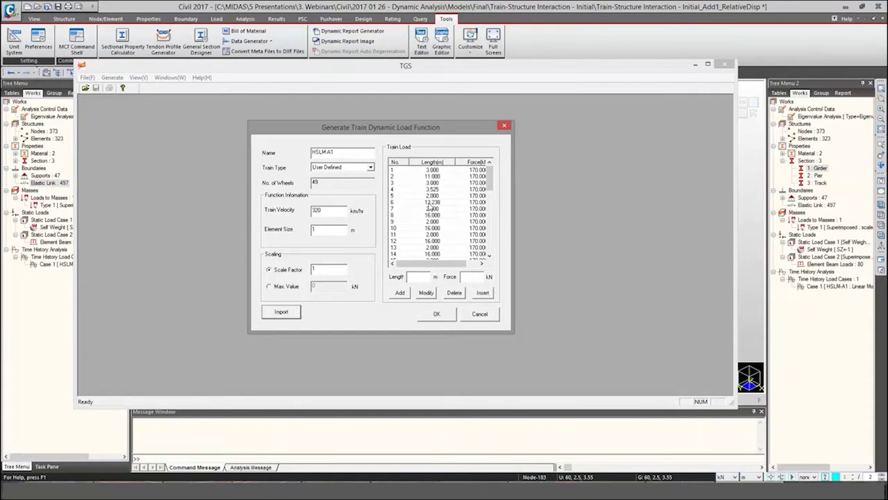
Step: Generate the HSLM-A1 train load function, save it as HSLM-A1 320kmph, and close the generator and the Excel workbook without saving
click(436, 314)
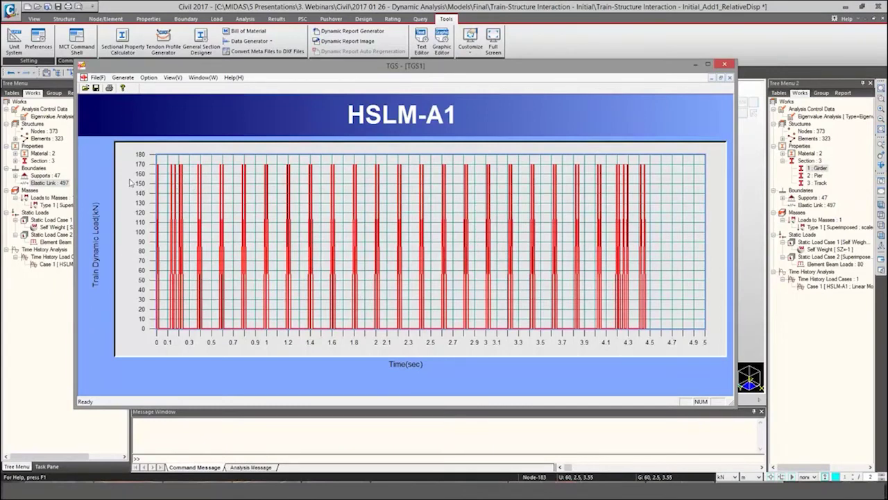
click(97, 88)
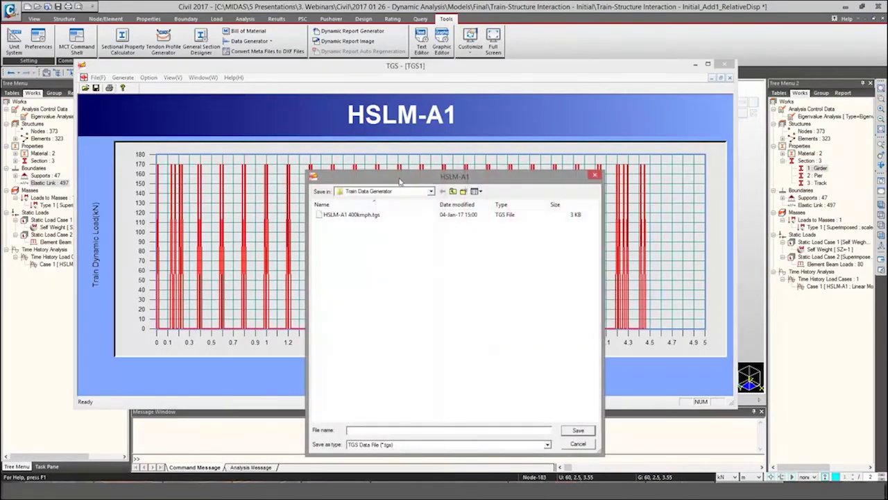
drag(396, 173, 379, 139)
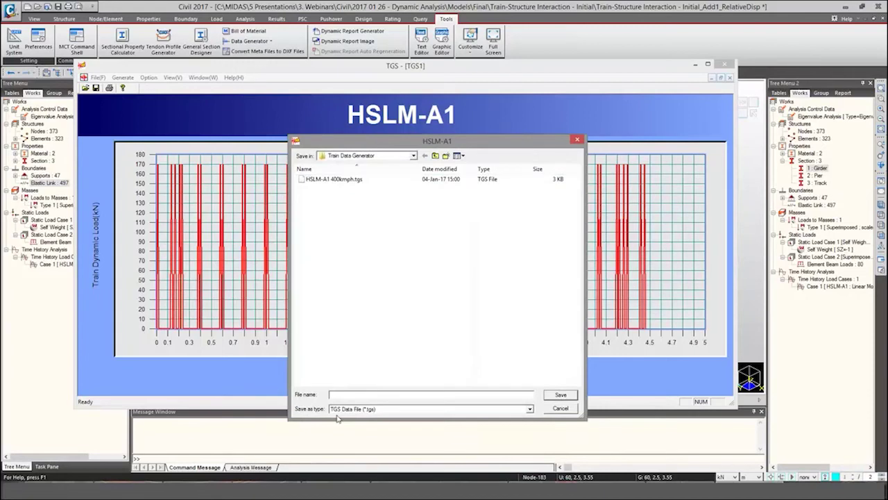
text(H)
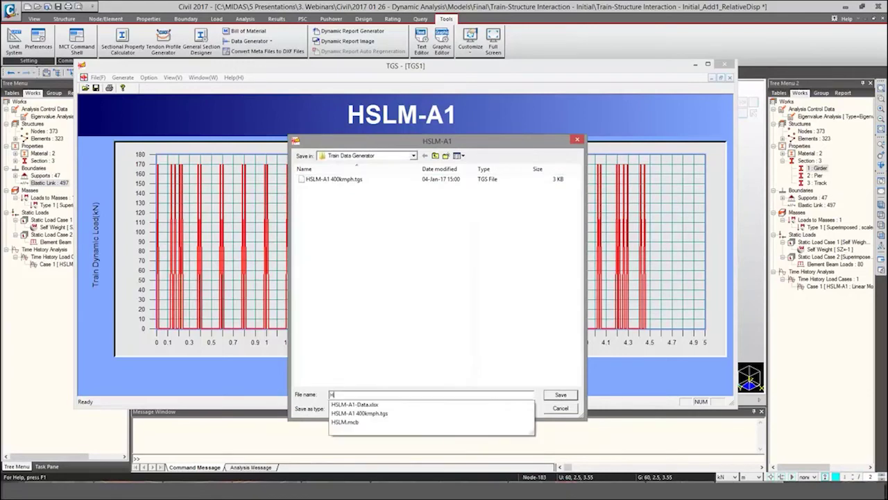
text(SLM-A1 320)
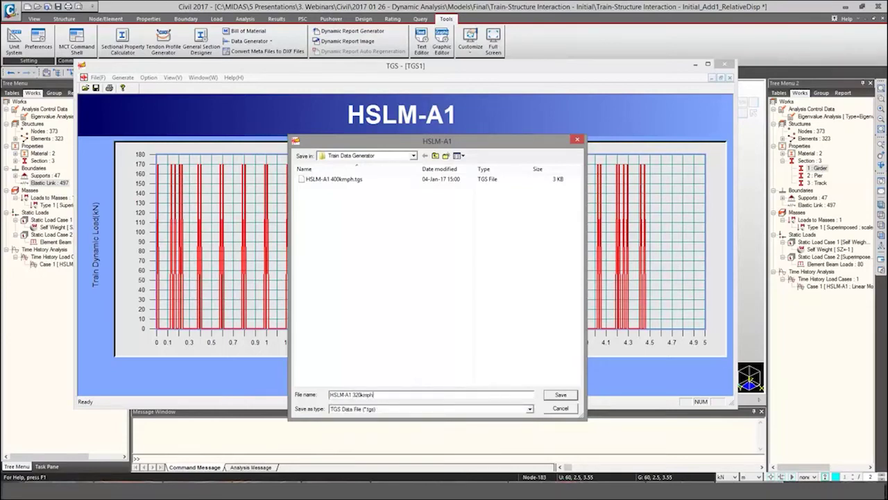
text(kmph)
click(559, 394)
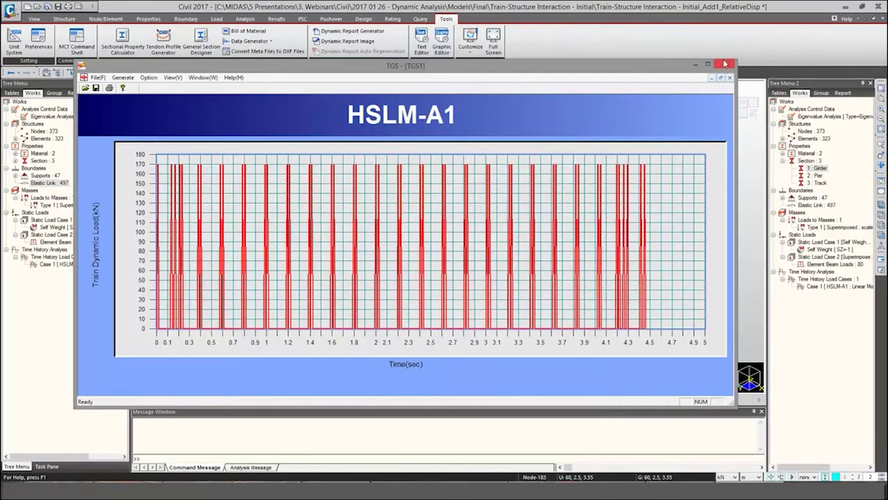
click(725, 63)
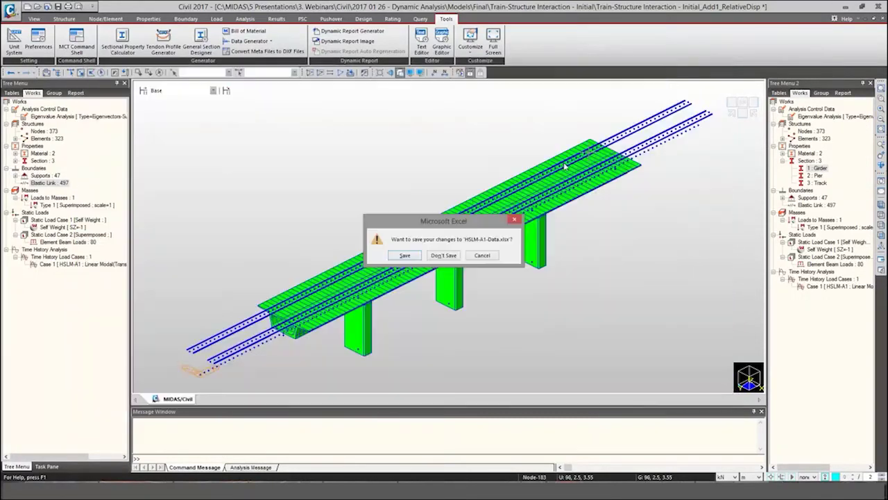
click(453, 256)
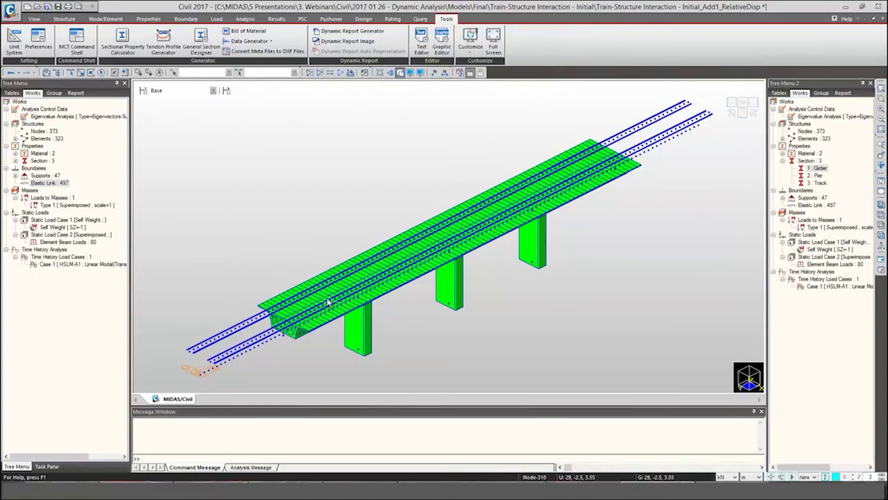
Step: Display the bridge model as a wireframe and select the two nodes at the near end of the girder
key(ctrl+h)
middle_drag(322, 324, 315, 286)
scroll(305, 284, up, 7)
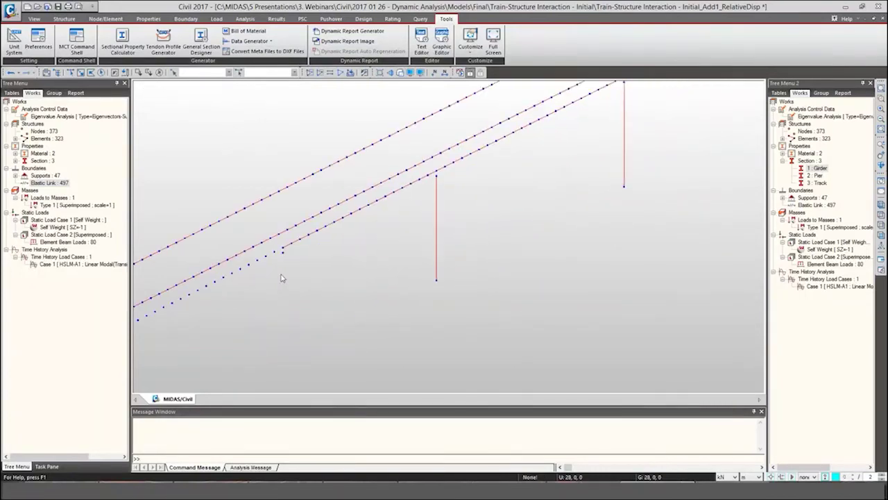
drag(276, 245, 286, 250)
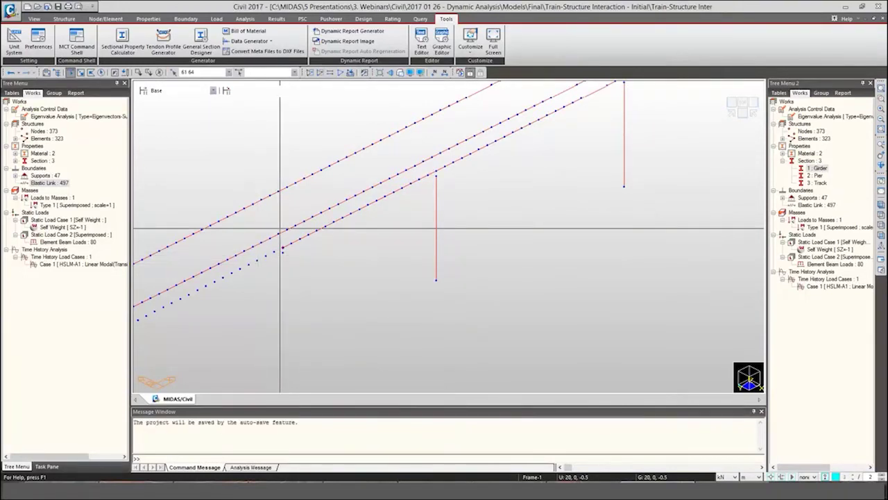
click(882, 89)
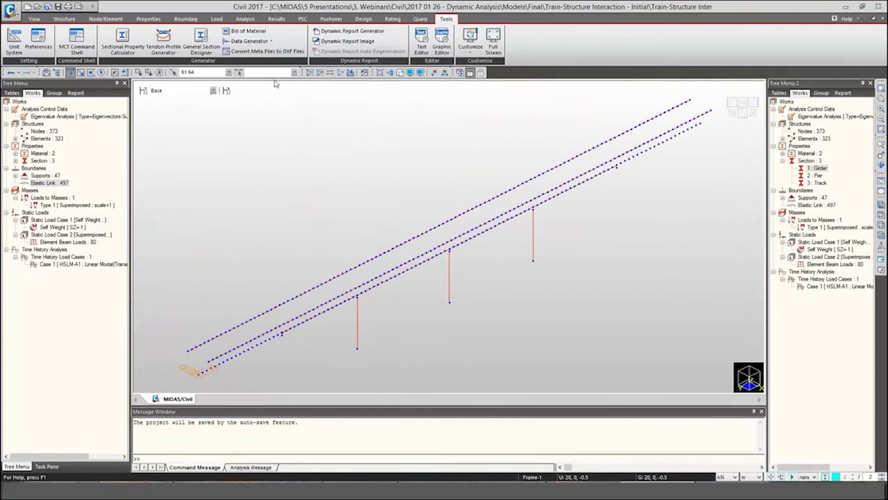
Step: Open the time history functions for dynamic loads and start adding a new time function
click(217, 18)
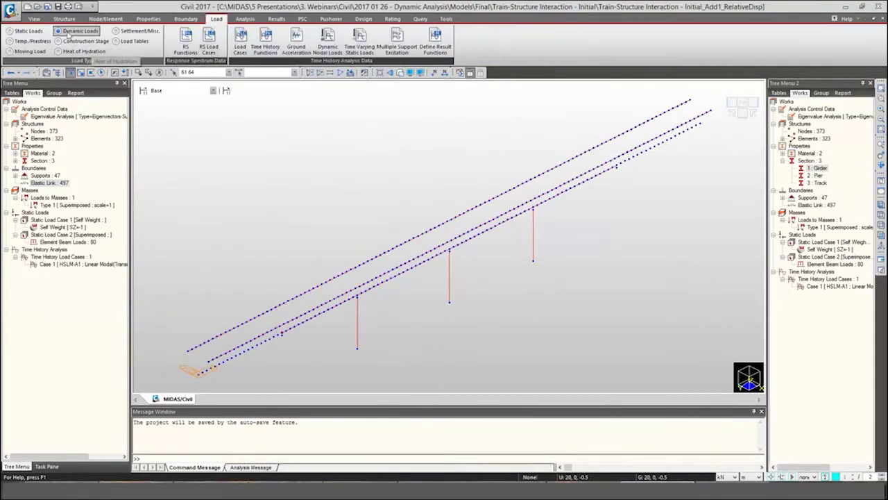
click(266, 55)
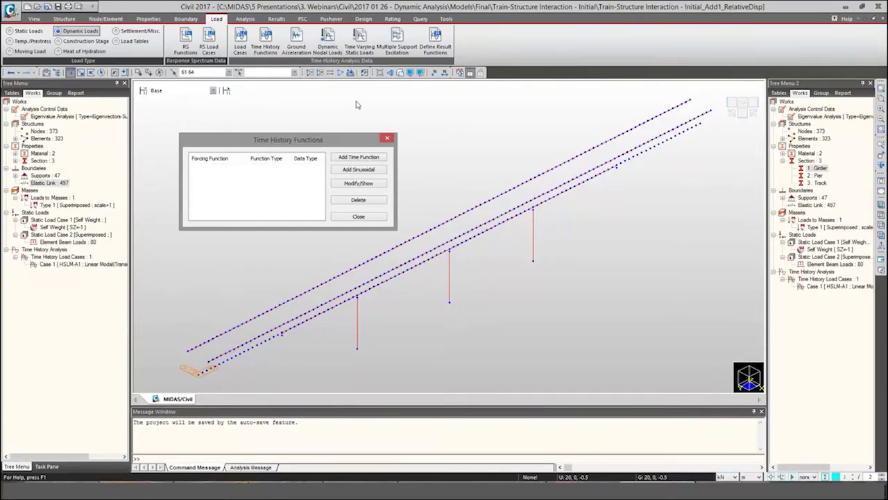
click(358, 159)
drag(366, 235, 414, 170)
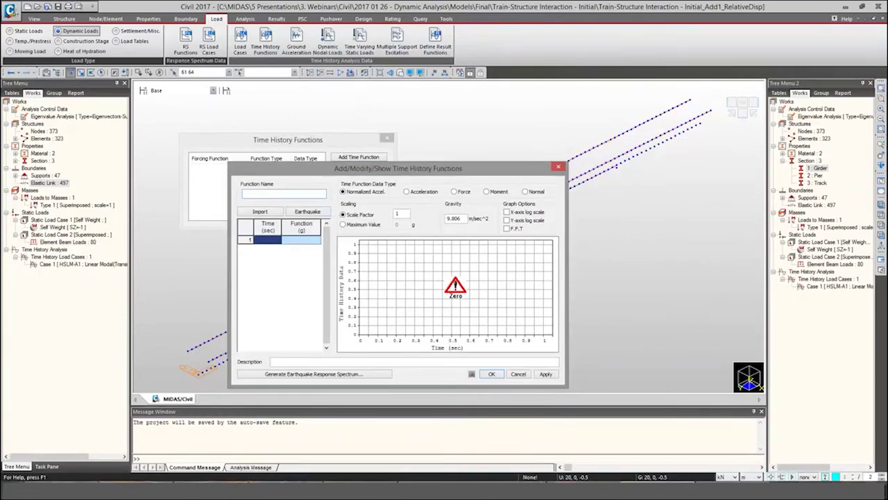
Step: Examine the built-in earthquake acceleration records available for the time function, and return without generating one
click(316, 211)
click(395, 253)
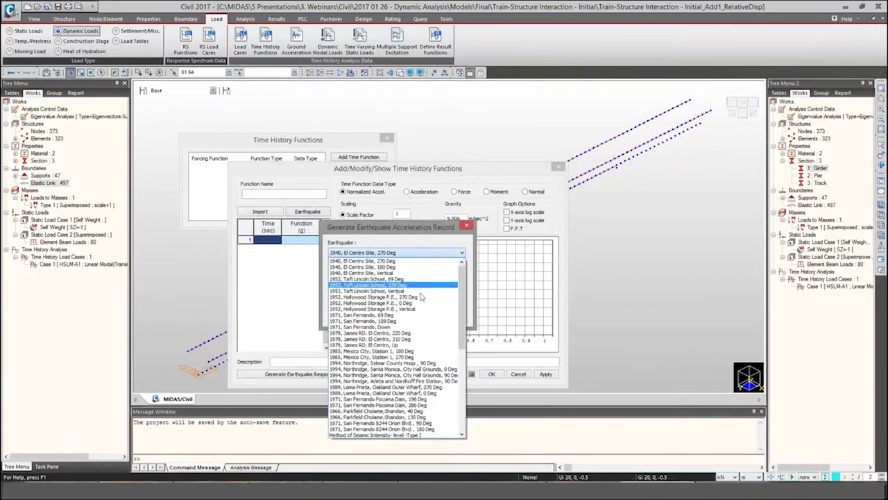
scroll(396, 363, down, 5)
scroll(396, 361, up, 10)
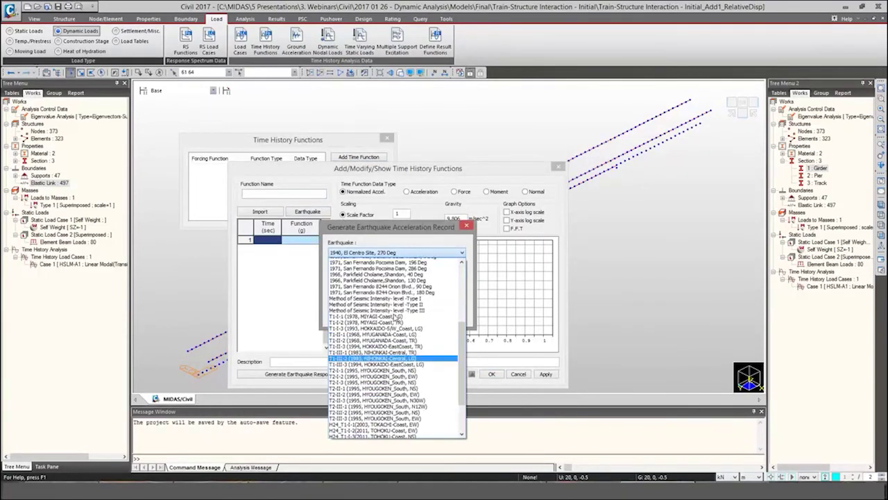
click(468, 226)
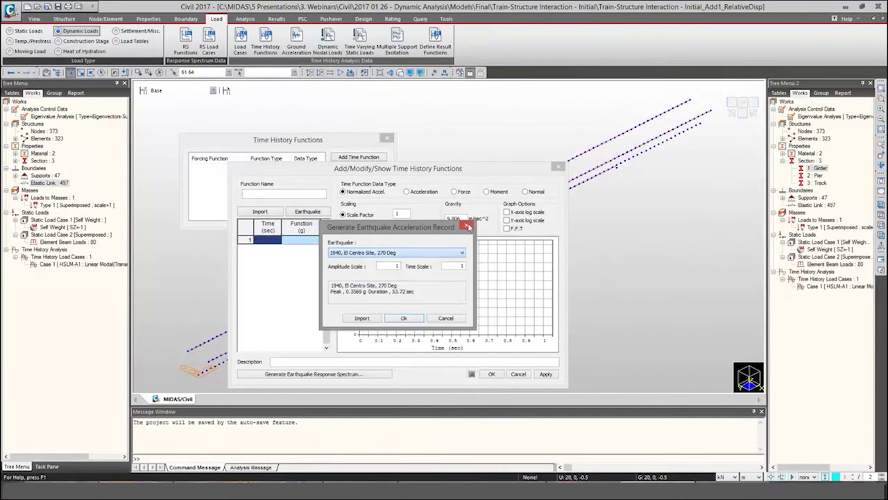
click(469, 227)
Step: Import HSLM-A1 320kmph.tgs from the Train Data Generator folder as the forcing function and add it to the model
drag(451, 168, 462, 161)
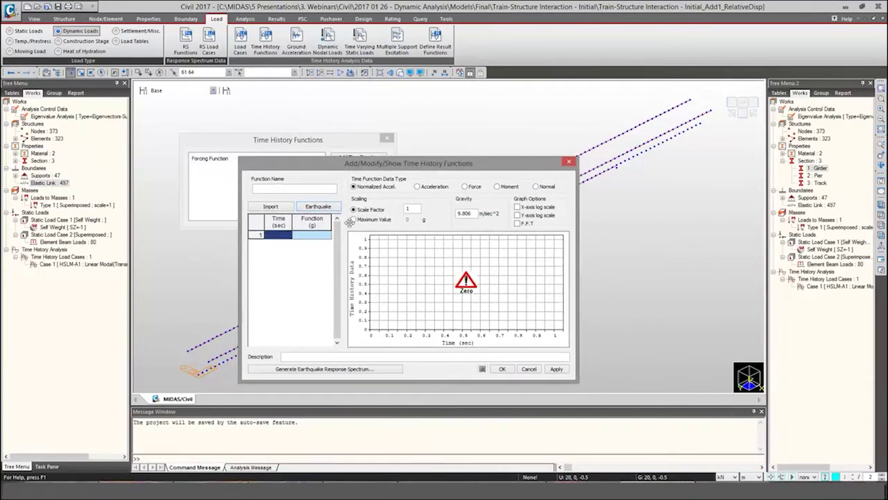
click(283, 209)
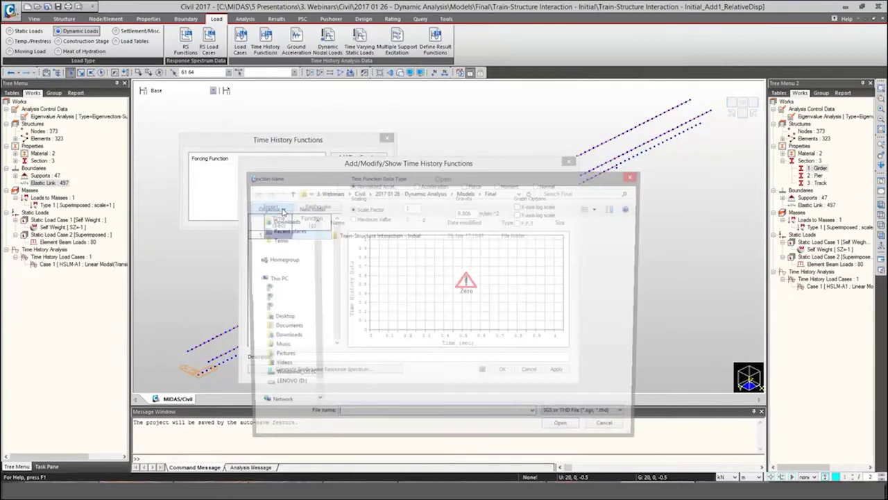
click(424, 193)
double_click(361, 265)
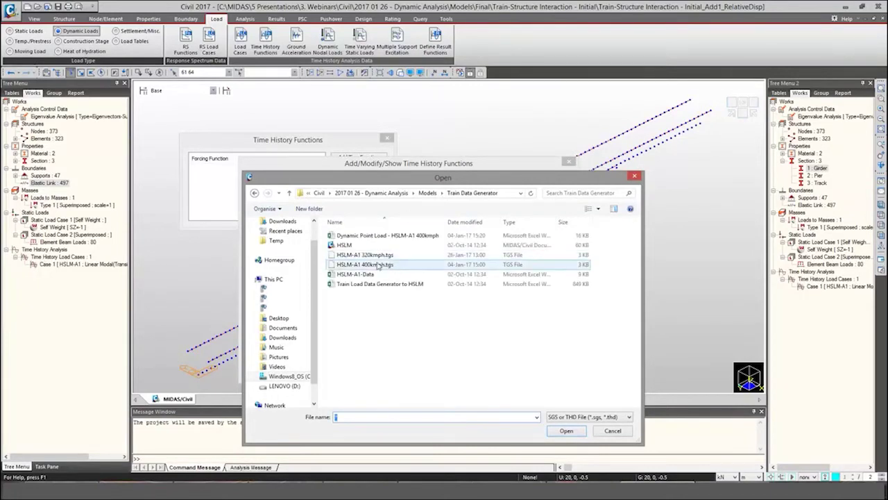
click(376, 256)
click(566, 431)
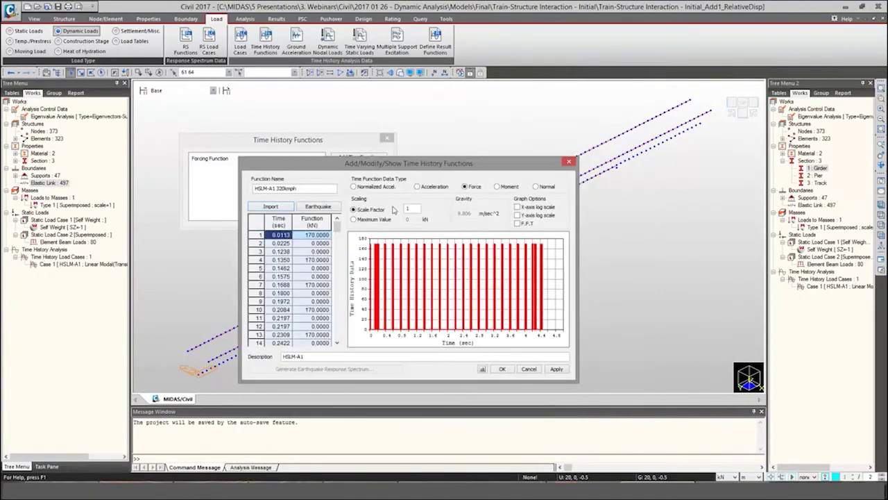
drag(429, 161, 445, 152)
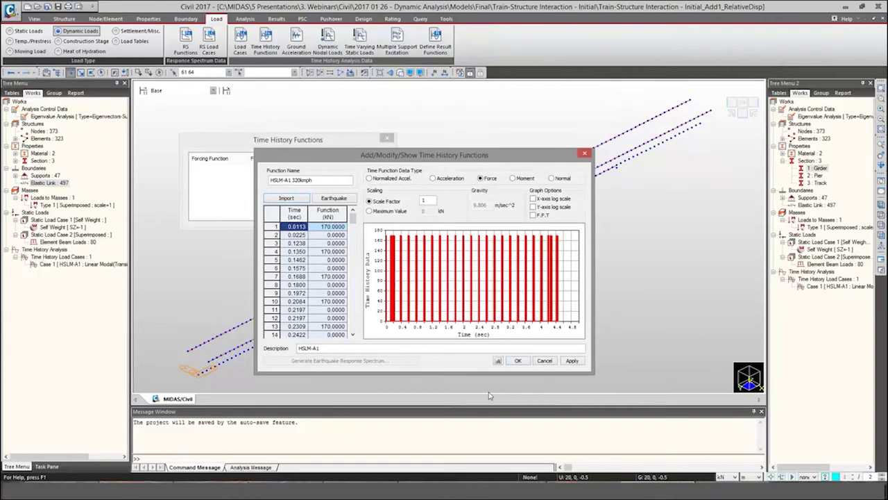
click(518, 360)
click(361, 217)
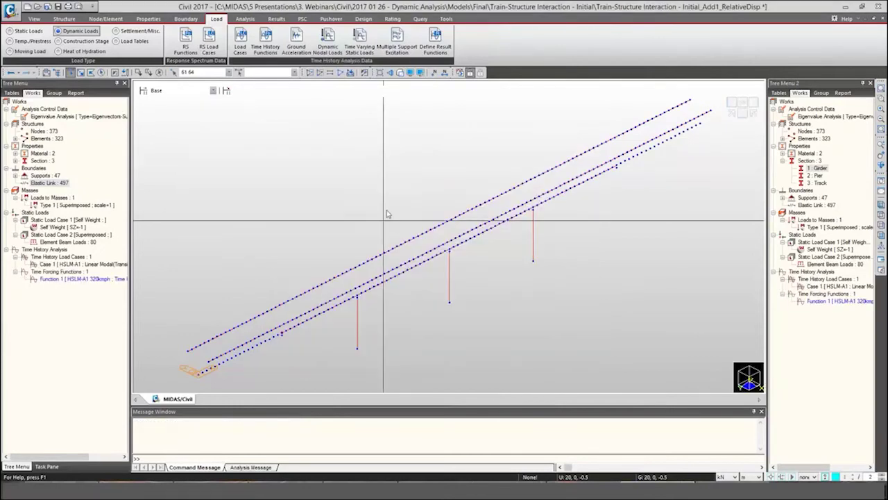
mouse_move(514, 283)
middle_down()
mouse_move(529, 265)
mouse_move(515, 277)
middle_up()
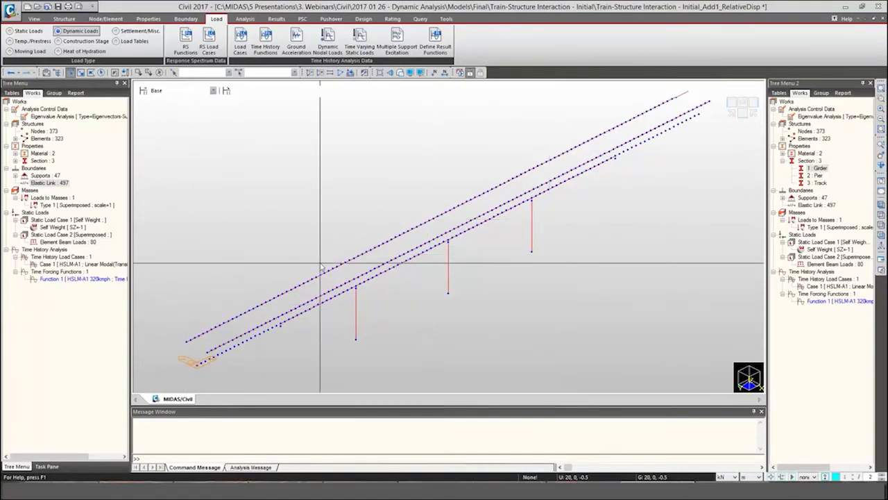
click(400, 72)
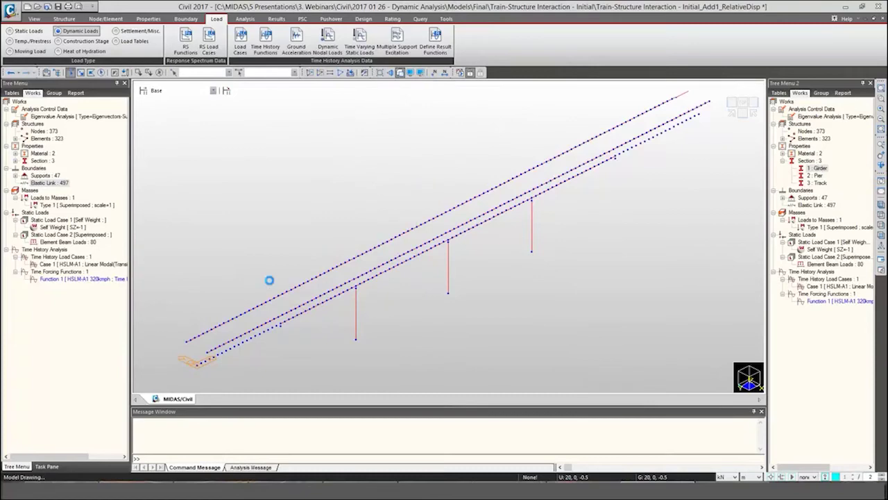
click(400, 73)
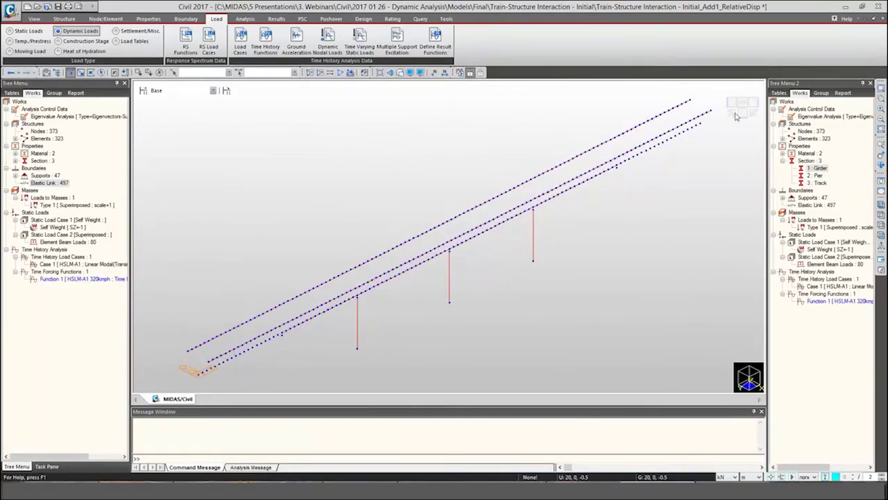
mouse_move(561, 205)
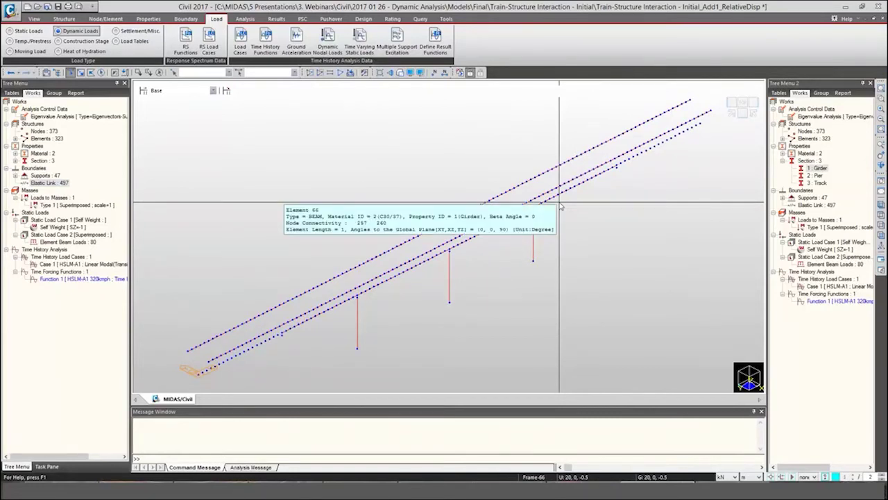
Step: Isolate the elements with the Track section and display their node numbers
click(819, 183)
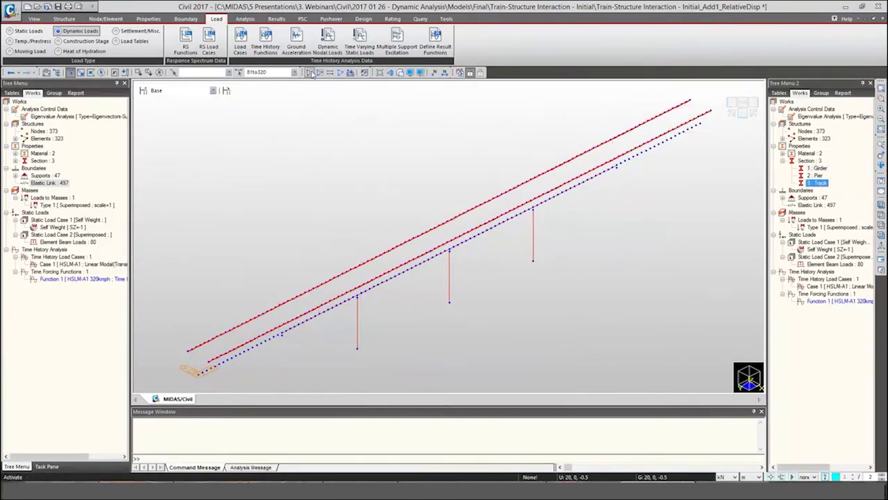
click(309, 73)
click(435, 72)
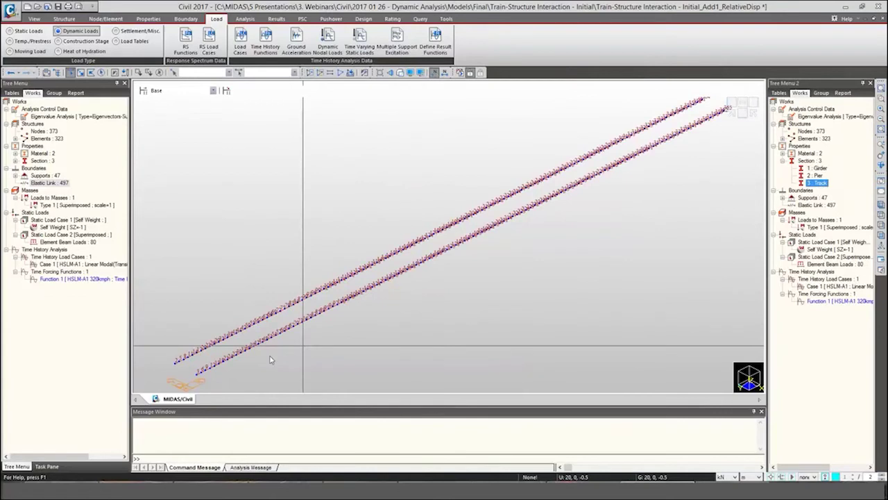
middle_drag(246, 357, 328, 299)
scroll(247, 303, up, 5)
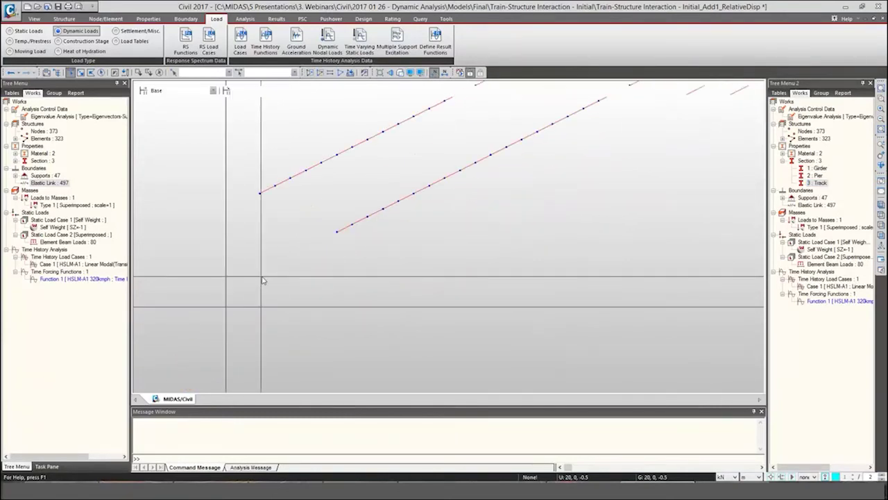
scroll(455, 214, down, 3)
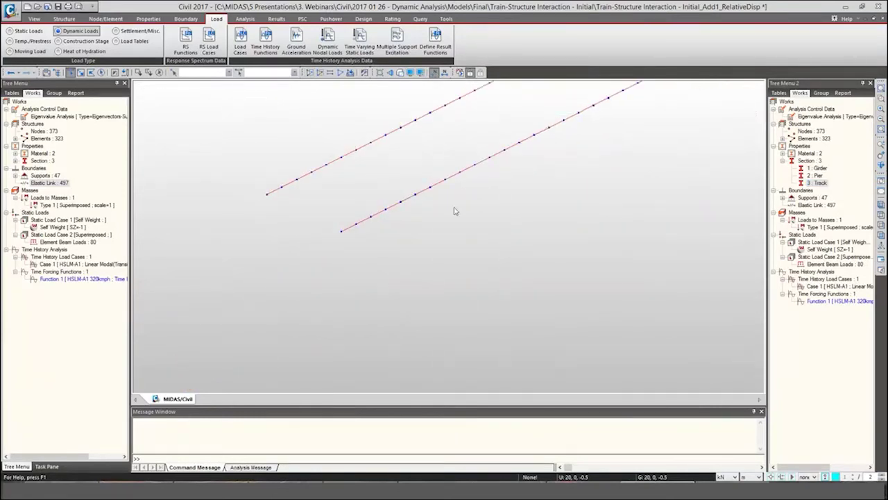
middle_drag(553, 186, 442, 249)
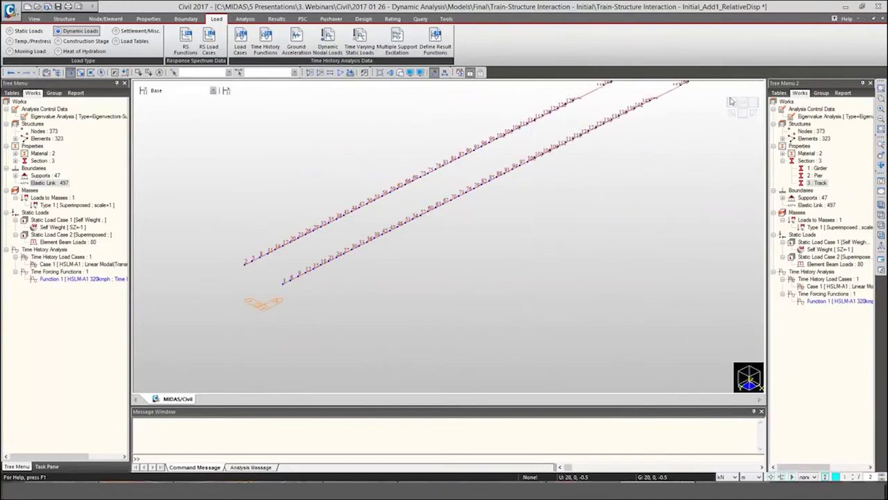
click(730, 115)
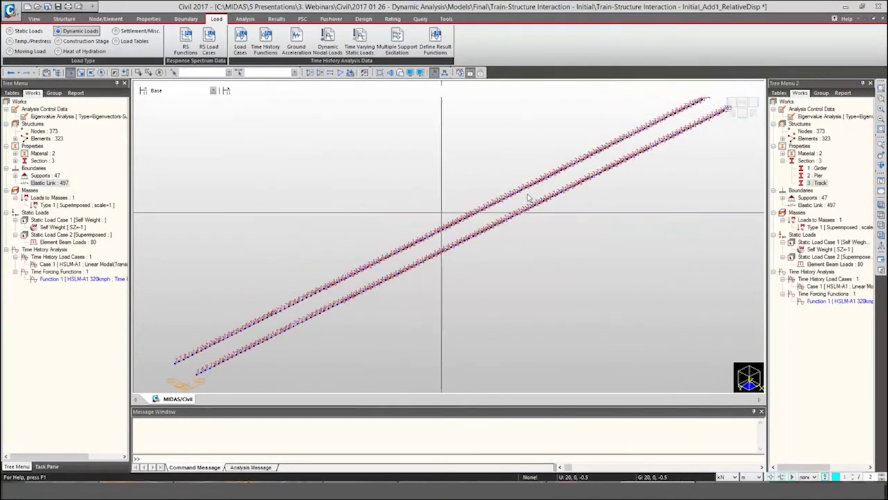
Step: Renumber the nodes of the track on the positive-Y side from 1, sorted by +X, +Y and +Z
click(743, 107)
drag(154, 206, 751, 233)
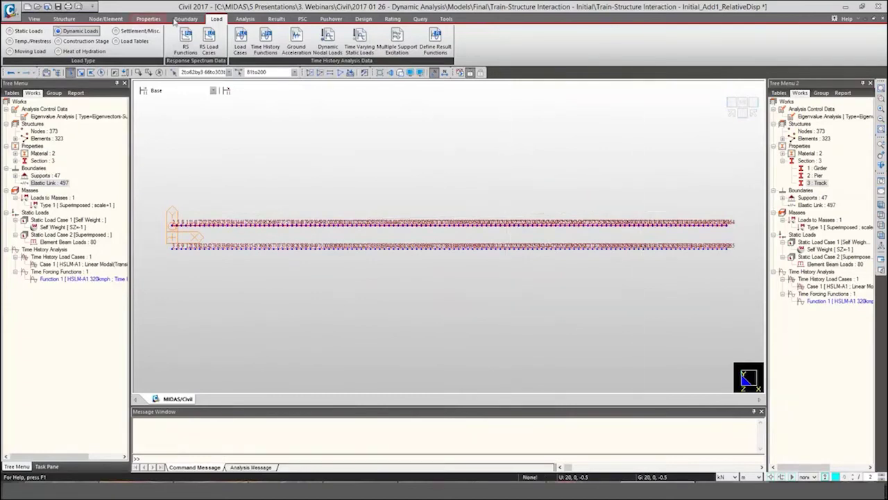
click(104, 19)
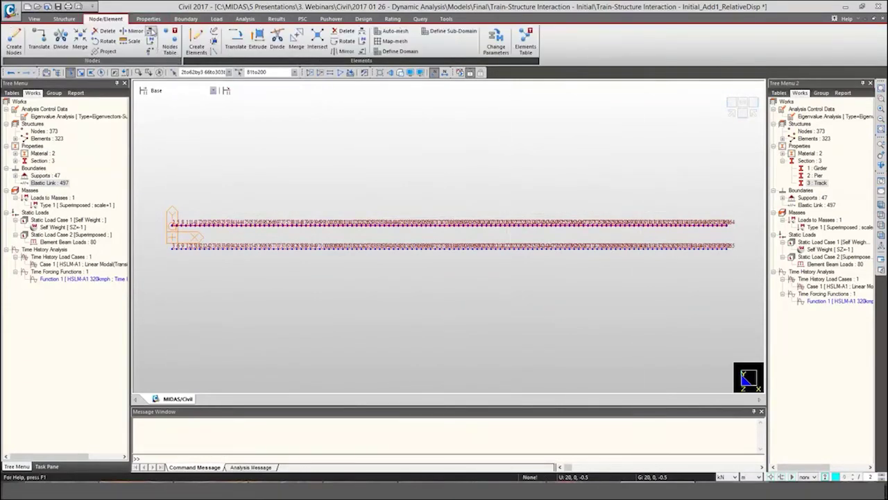
click(151, 33)
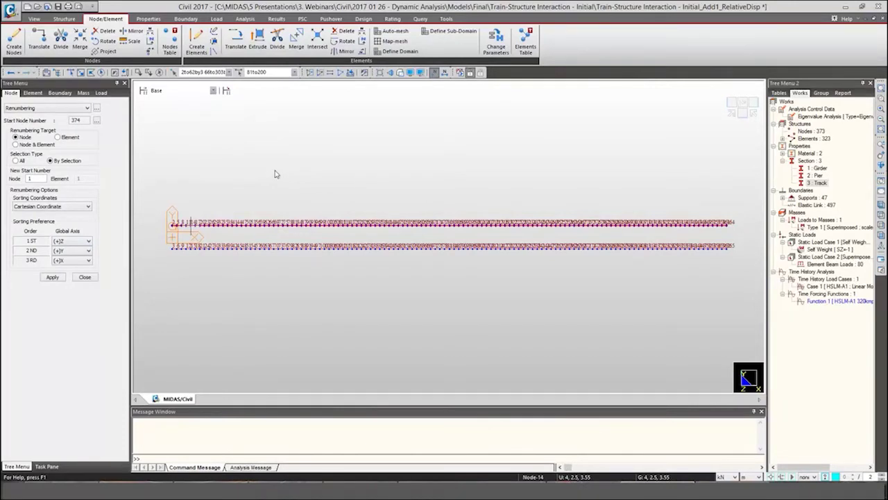
click(66, 241)
click(71, 250)
click(53, 277)
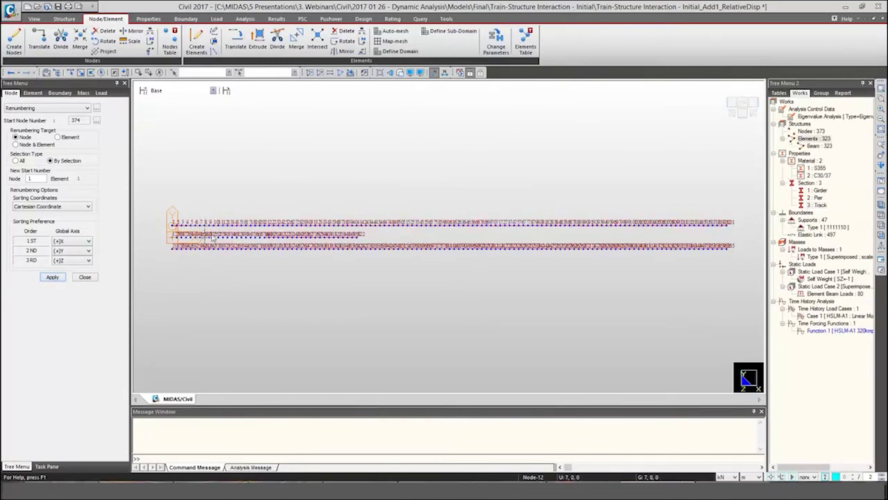
middle_drag(722, 232, 638, 231)
scroll(655, 220, up, 3)
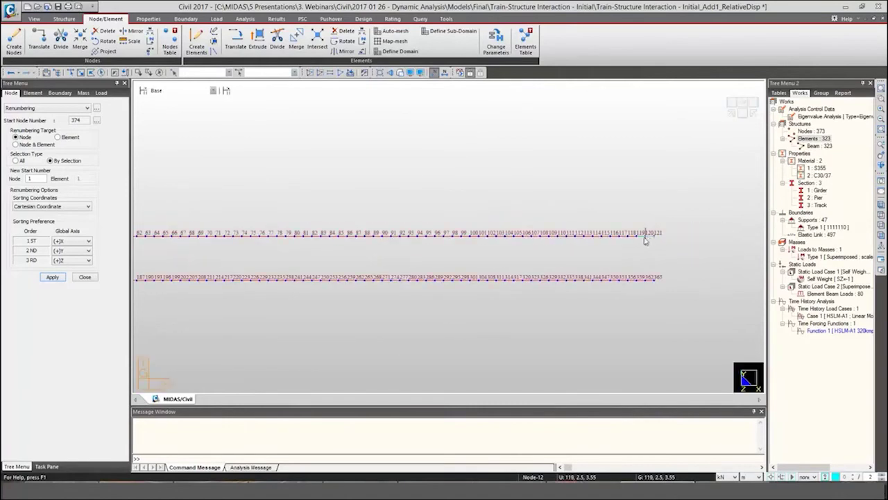
Step: Renumber the nodes of the other track from 122, sorted by -X, +Y and +Z, and finish renumbering
scroll(644, 237, down, 3)
middle_drag(604, 262, 736, 250)
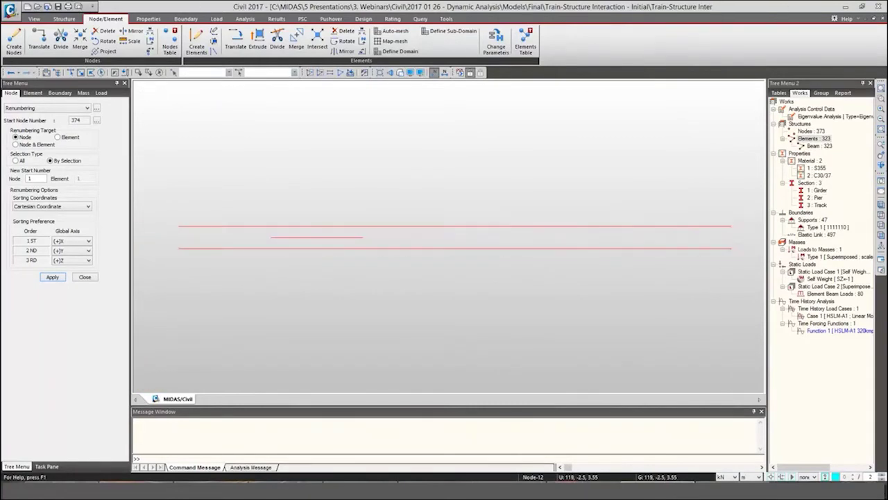
drag(748, 270, 170, 250)
click(36, 178)
click(72, 241)
click(66, 254)
click(52, 277)
scroll(559, 250, up, 5)
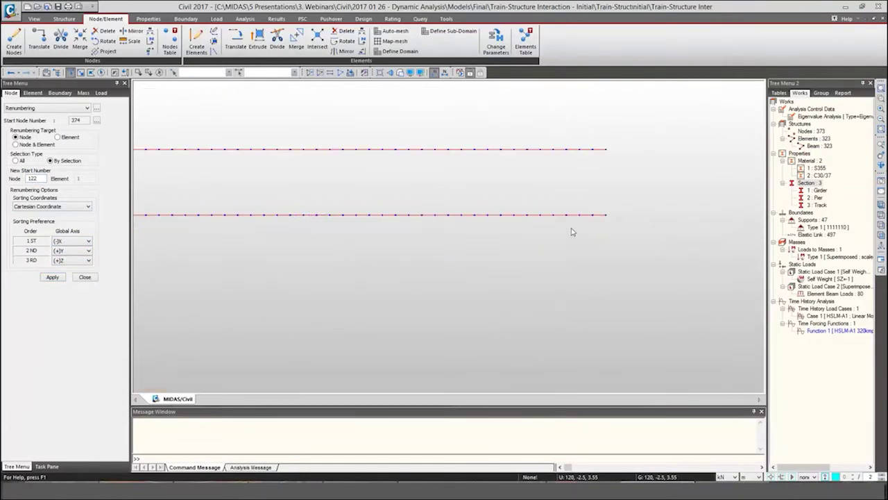
scroll(605, 248, down, 5)
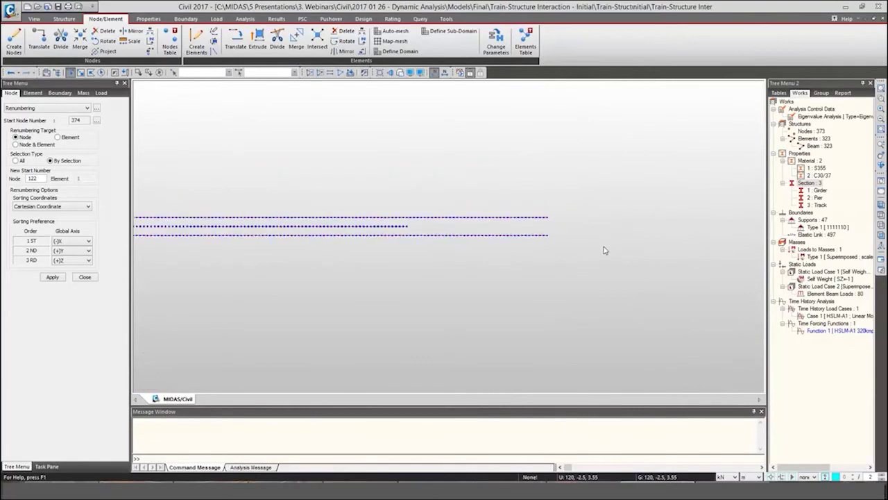
middle_drag(463, 275, 659, 275)
scroll(308, 224, up, 6)
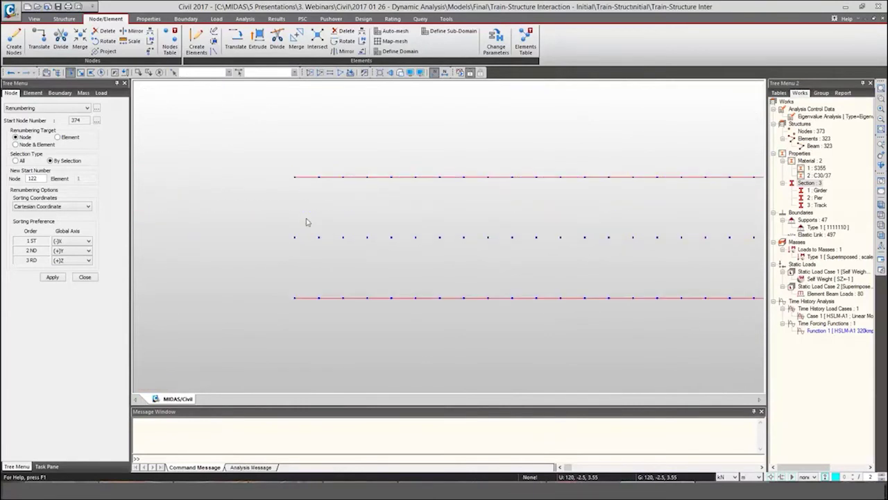
click(724, 124)
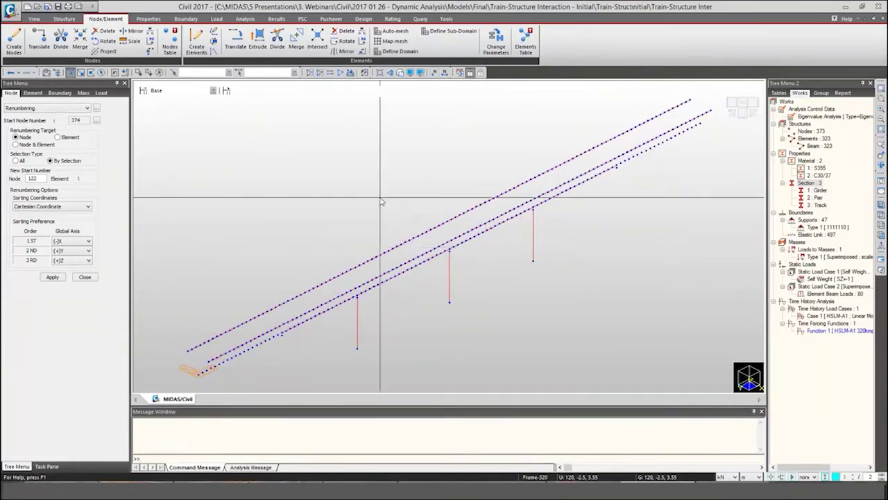
click(84, 277)
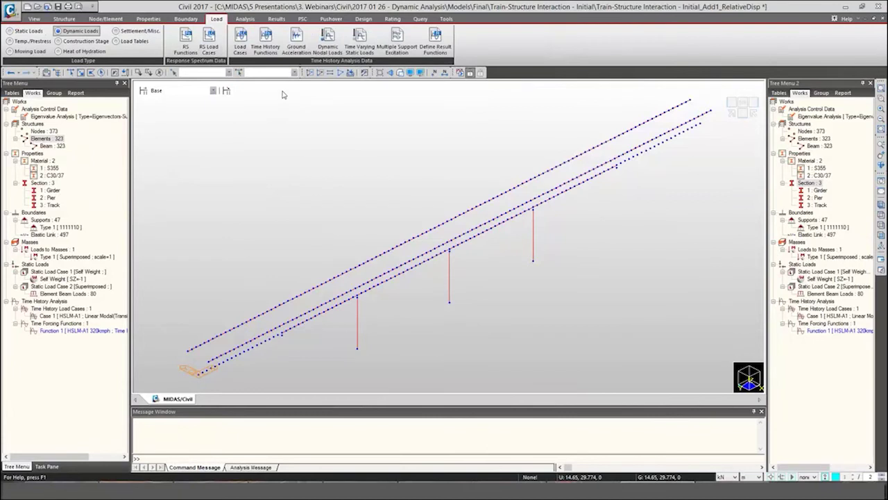
Step: Start defining dynamic nodal loads for the HSLM-A1 load case and review that time history case's settings
click(329, 42)
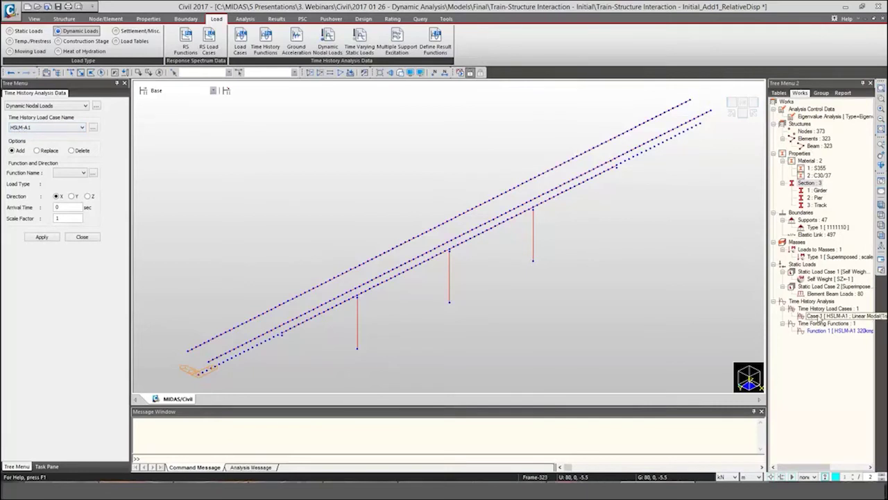
right_click(821, 318)
click(843, 336)
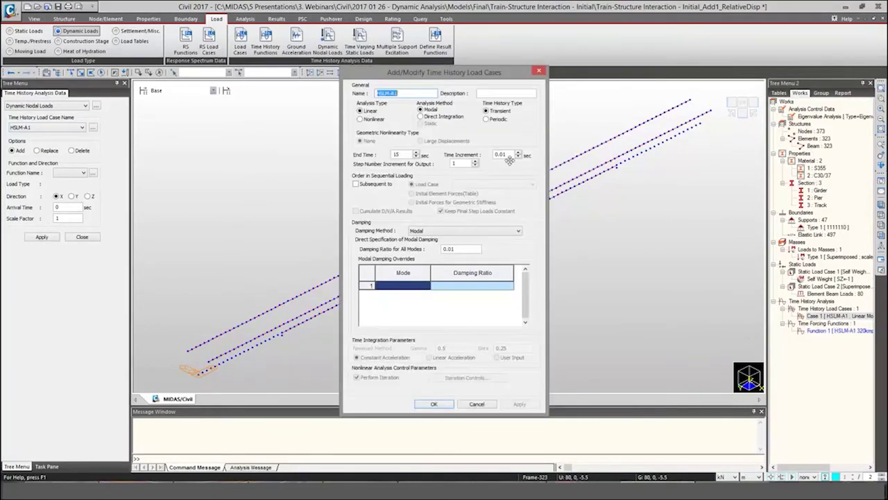
click(542, 72)
click(69, 173)
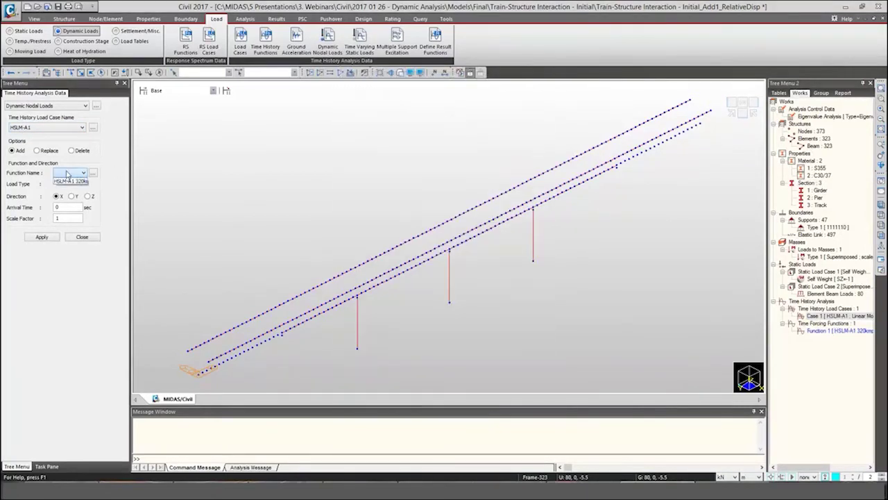
click(68, 181)
right_click(826, 330)
click(836, 335)
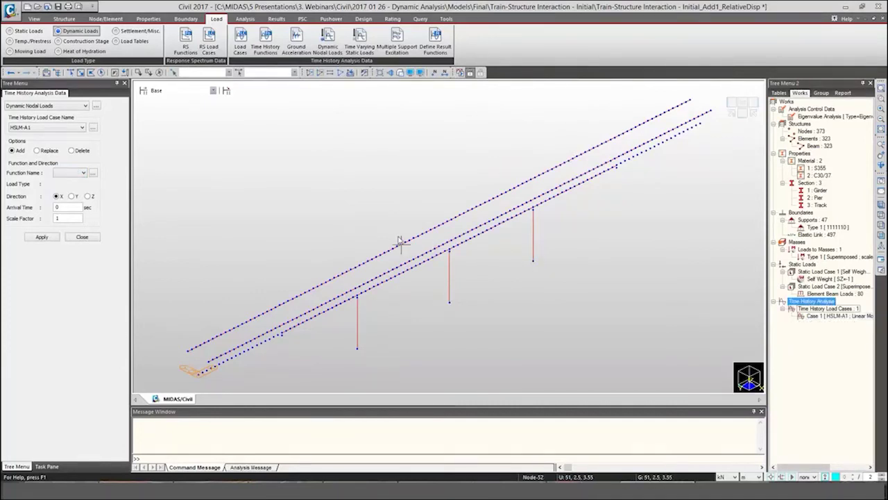
key(ctrl+z)
Step: Review the definition of the HSLM-A1 320kmph forcing function without changing it
right_click(820, 329)
click(831, 349)
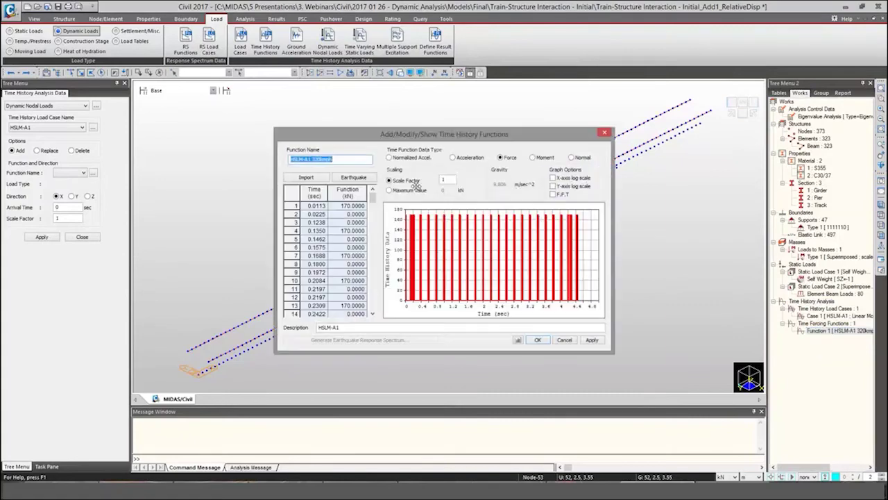
click(606, 134)
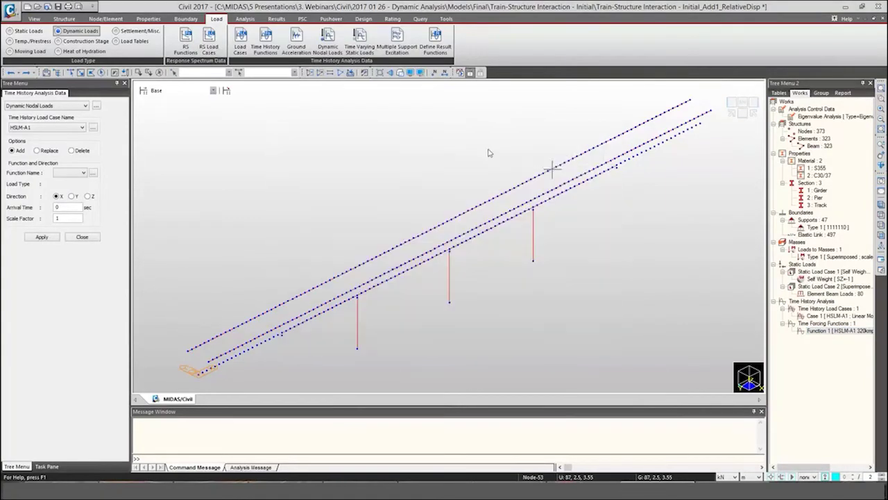
Step: Add a dynamic nodal load at node 1 using the HSLM-A1 320kmph function, direction Z, arrival time 0 and scale factor -1
click(63, 175)
click(64, 180)
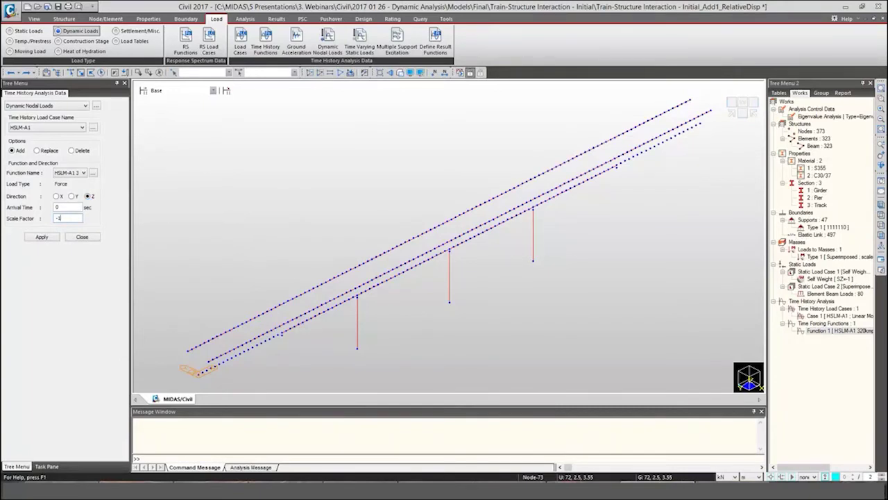
middle_drag(299, 261, 368, 201)
key(ctrl+shift+s)
click(255, 293)
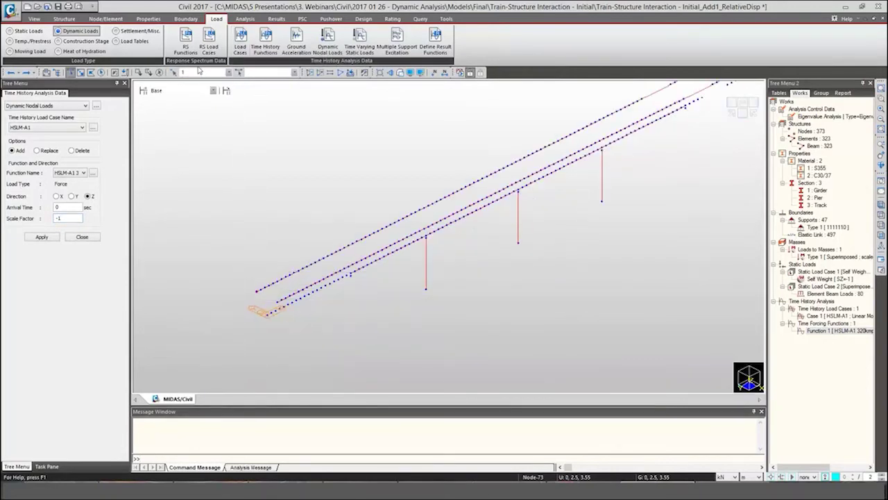
click(42, 238)
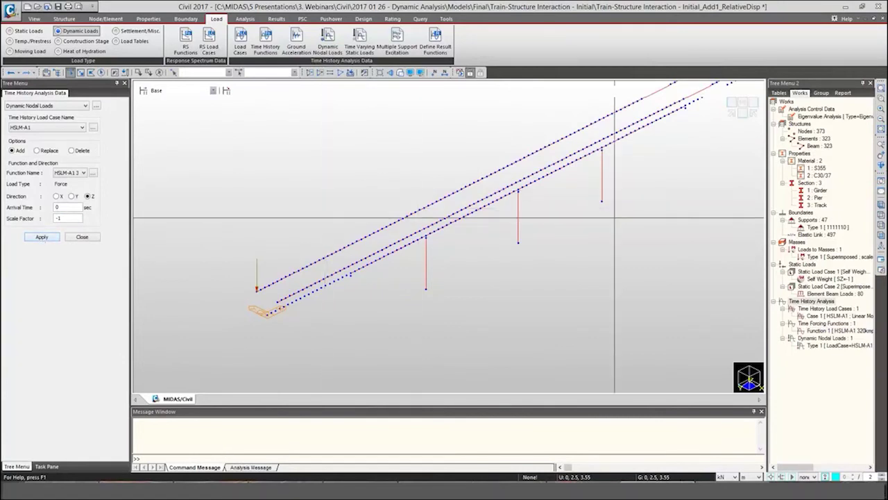
middle_drag(229, 281, 208, 313)
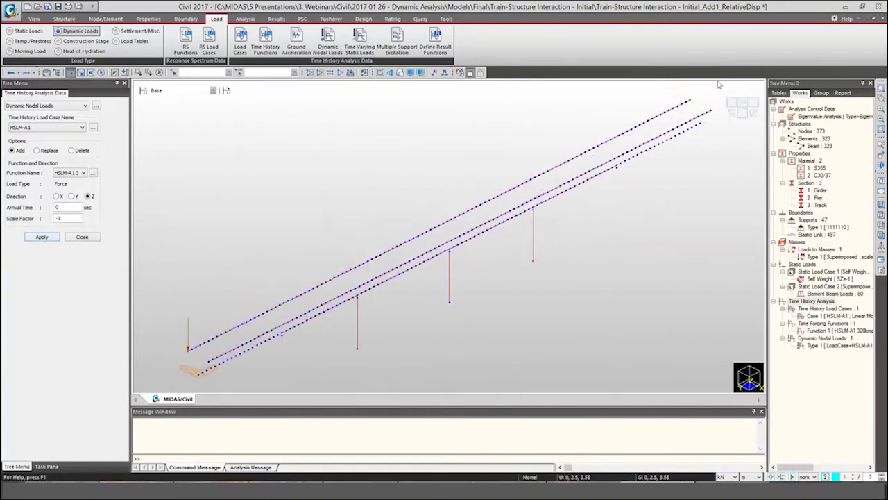
click(91, 241)
Step: Open an enlarged MCT Command Shell and insert the model's existing *DYN-NLOAD data
click(446, 19)
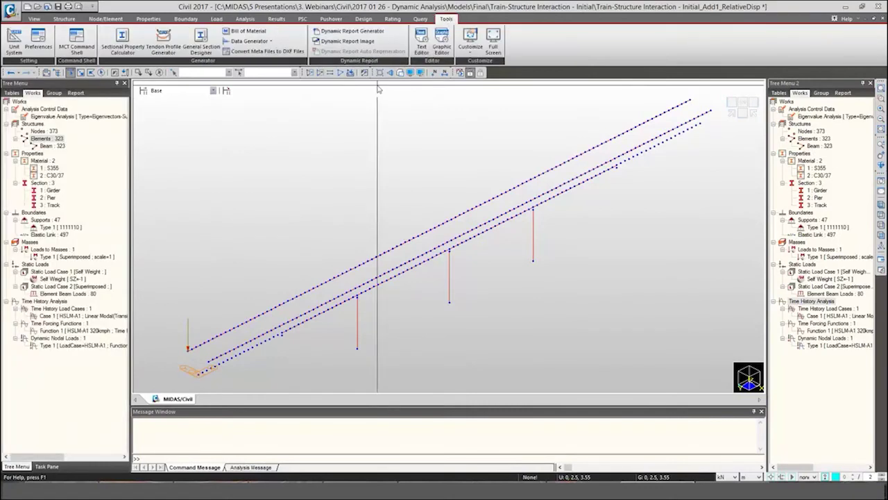
click(77, 41)
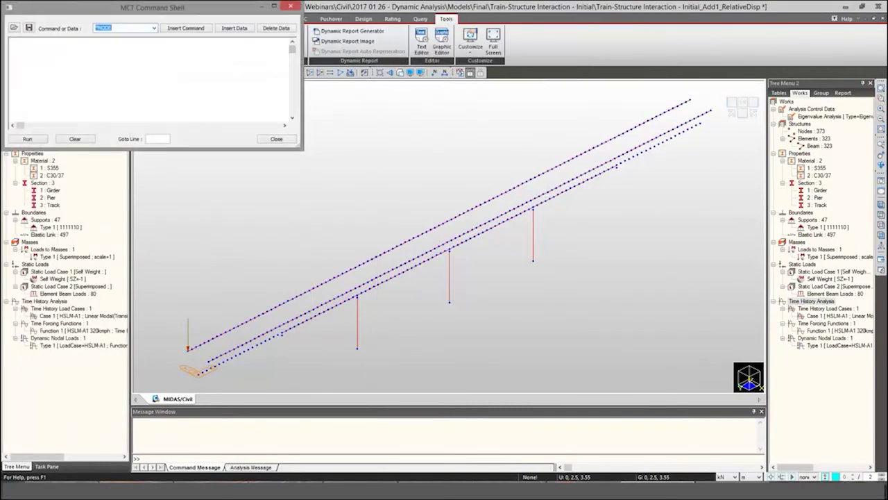
drag(245, 21, 388, 76)
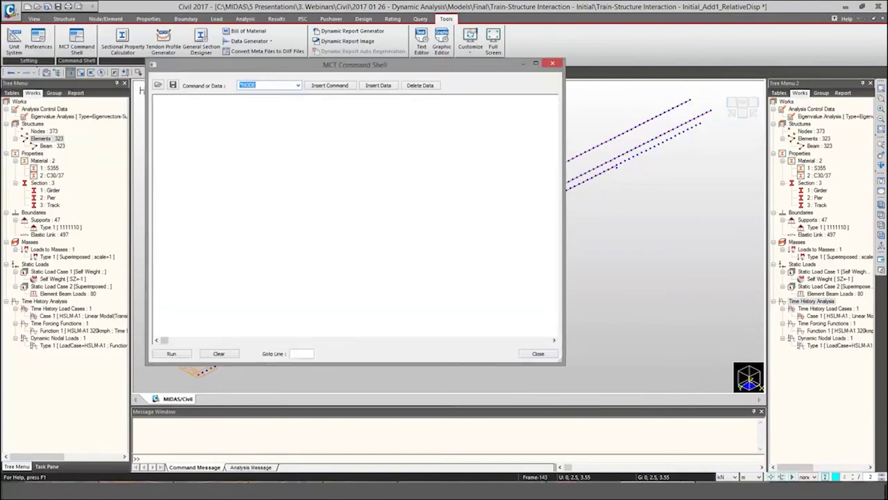
drag(349, 68, 418, 83)
text(*DYN-NLOA)
click(451, 102)
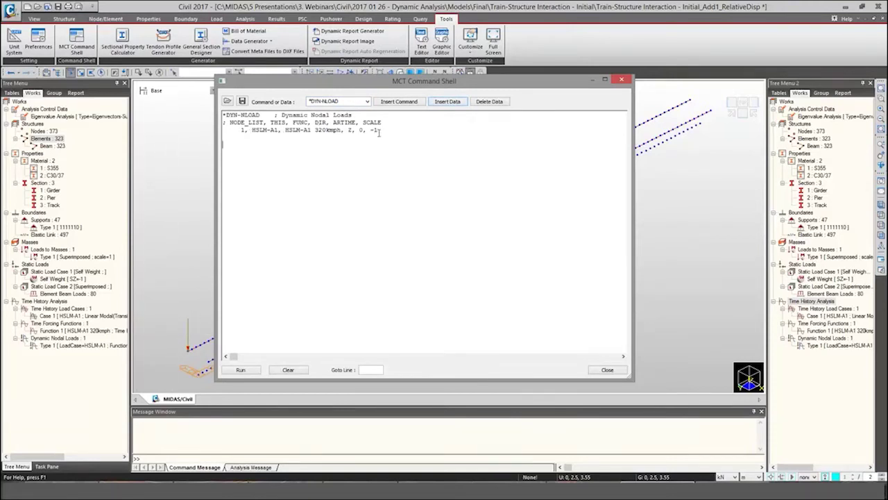
Step: Copy the node 1 load line and remove it from the *DYN-NLOAD data, keeping the header lines
drag(380, 131, 223, 131)
key(ctrl+c)
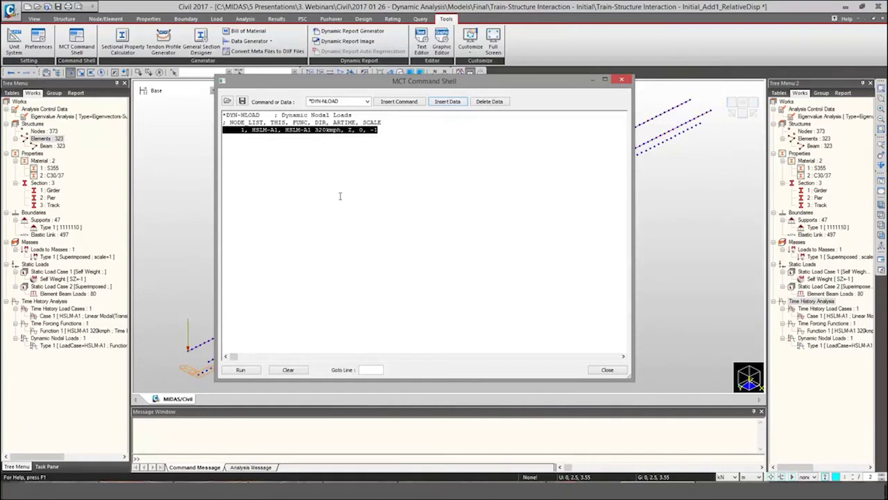
key(Delete)
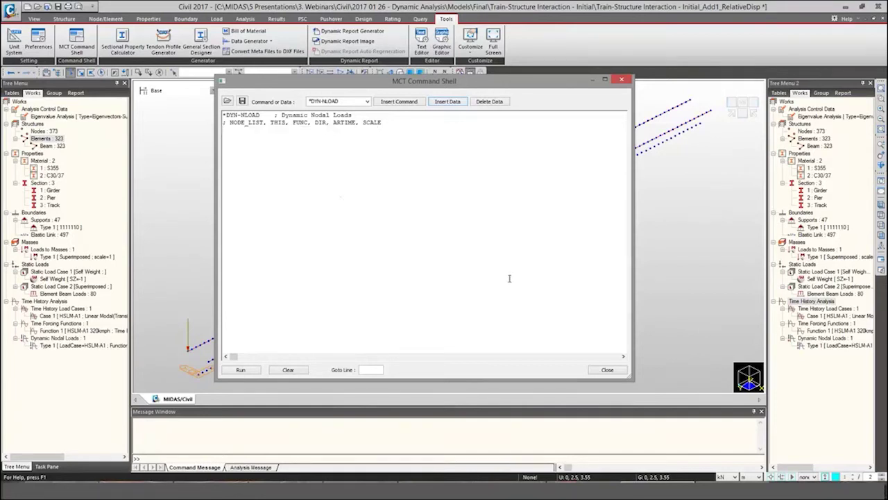
Step: Switch to the Excel workbook Dynamic Point Load - HSLM-A1 and examine the train travel times in O3:O6
click(435, 484)
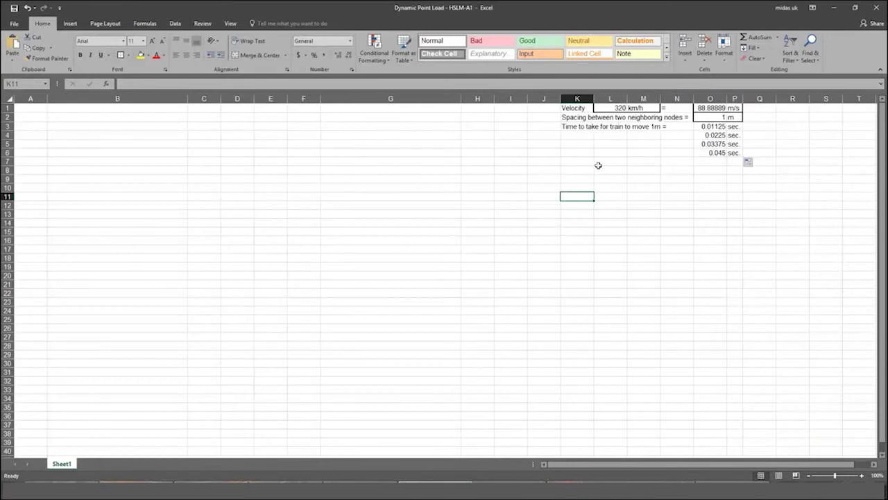
click(598, 164)
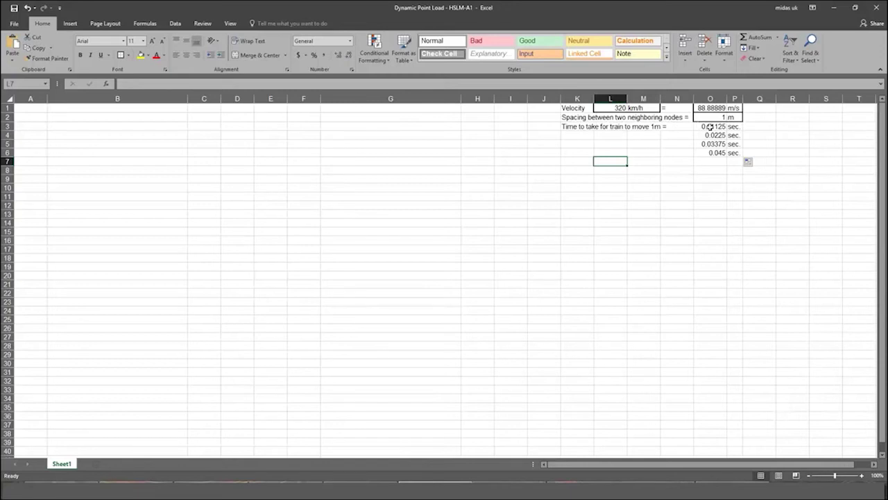
drag(713, 127, 715, 151)
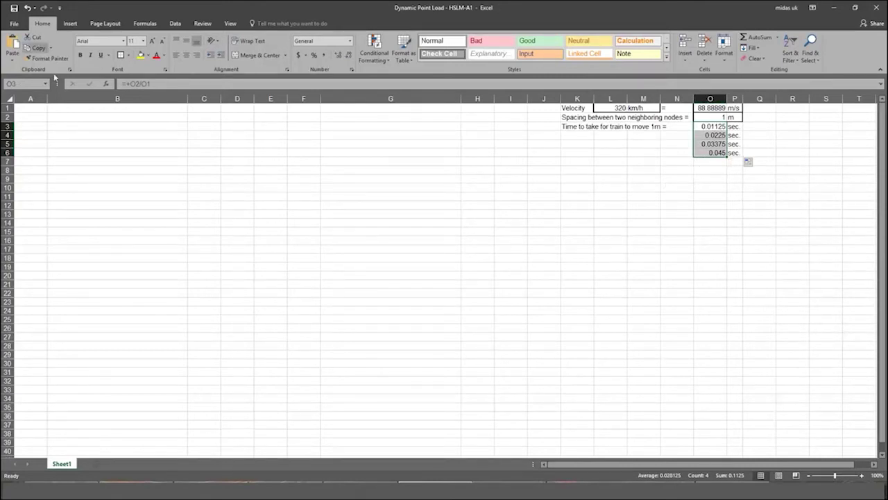
Step: Paste the load line into A1, leave only the node number 1 there, and move the rest to B1
click(39, 106)
key(ctrl+v)
click(137, 83)
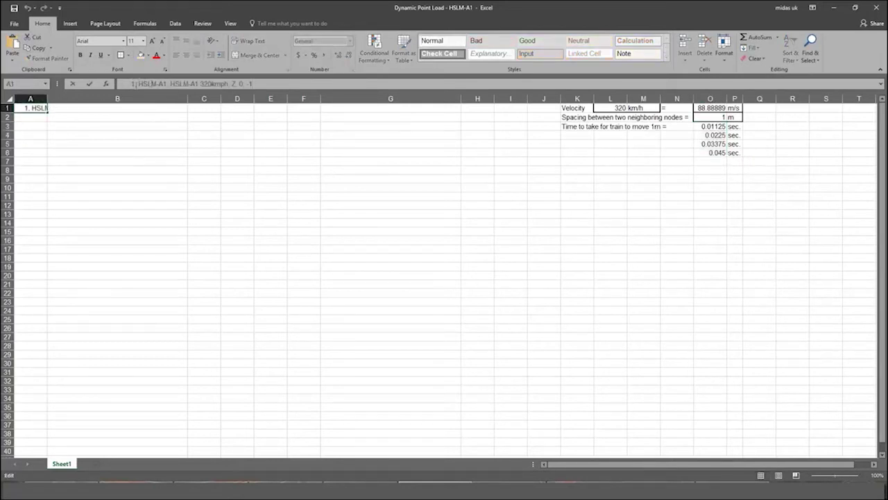
drag(136, 83, 254, 84)
key(ctrl+c)
key(Delete)
click(79, 106)
key(ctrl+v)
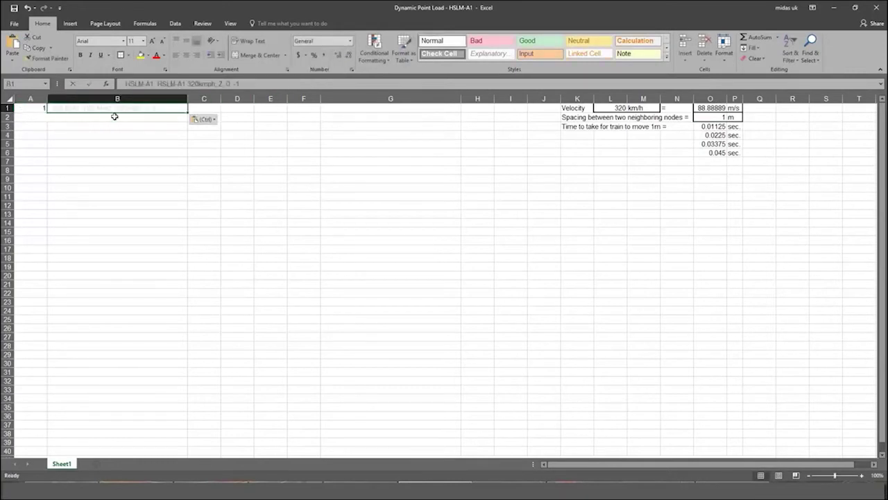
Step: Move the arrival time and scale factor text "0, -1" from B1 to C1
click(260, 83)
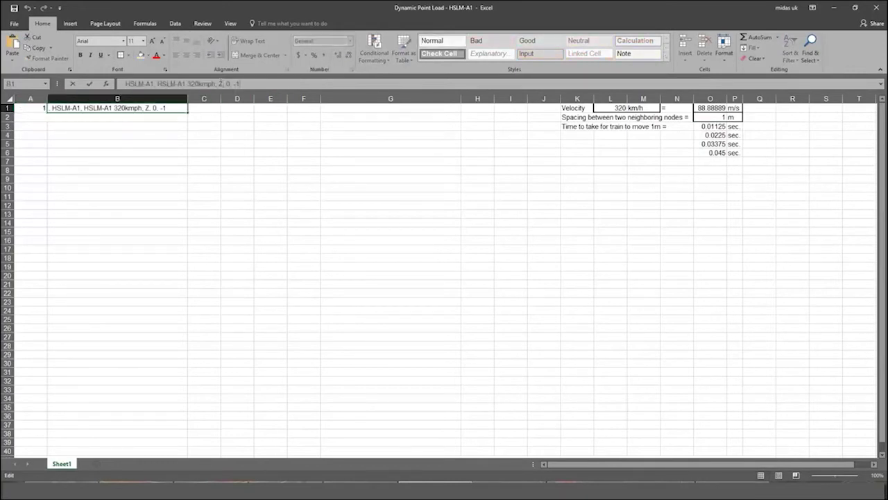
drag(227, 83, 271, 84)
key(ctrl+x)
click(208, 107)
key(ctrl+v)
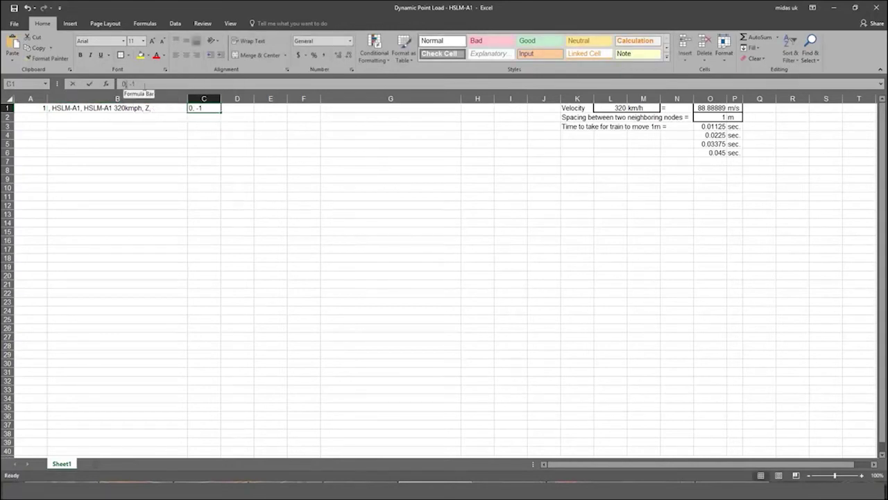
Step: Keep only the arrival time 0 in C1 and move the scale factor text ", -1" to D1
drag(125, 83, 145, 85)
key(ctrl+x)
click(240, 107)
key(ctrl+v)
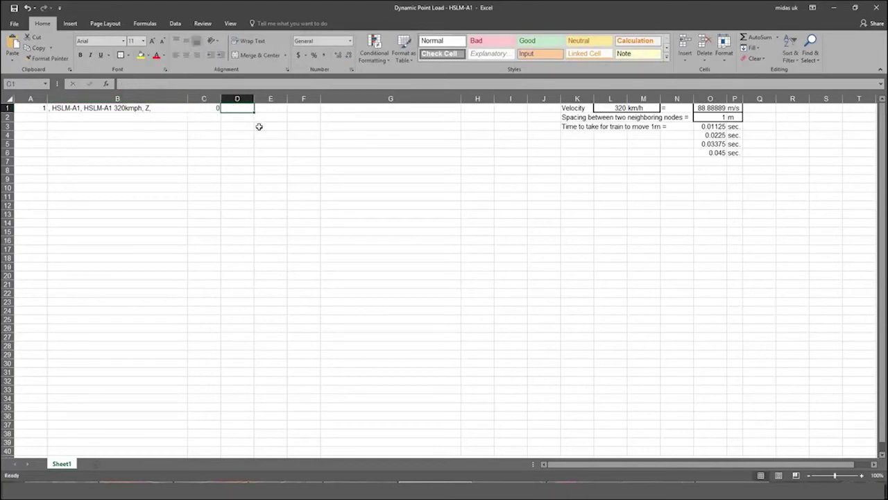
Step: Copy the travel times in O3:O6 and paste them as values into C1:C4
click(573, 197)
drag(715, 126, 715, 153)
key(ctrl+c)
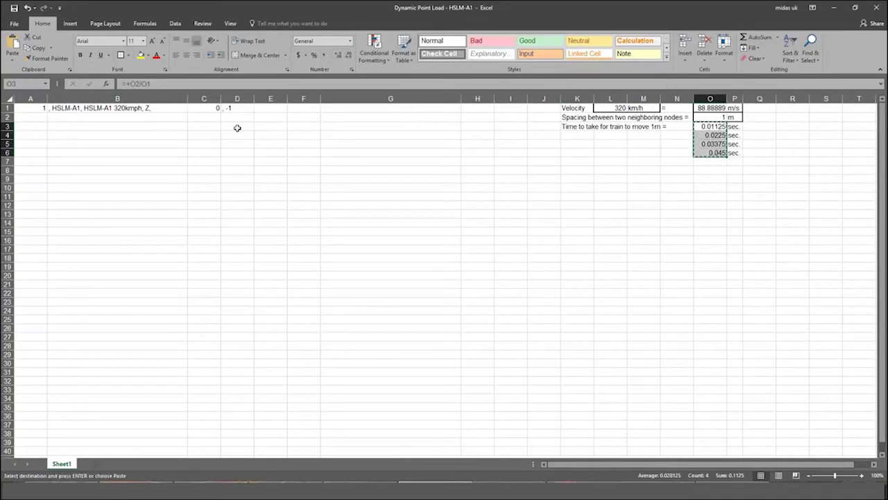
click(212, 108)
right_click(212, 109)
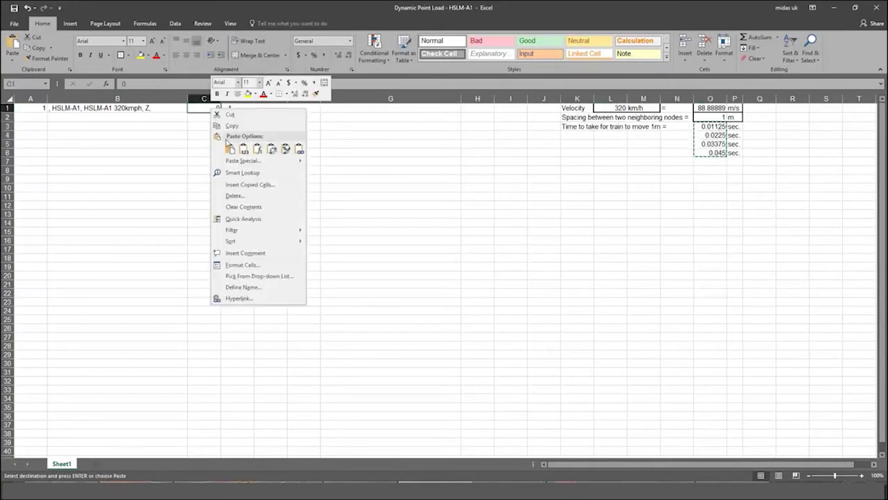
click(243, 149)
Step: Change the node number in A1 to 2
click(43, 108)
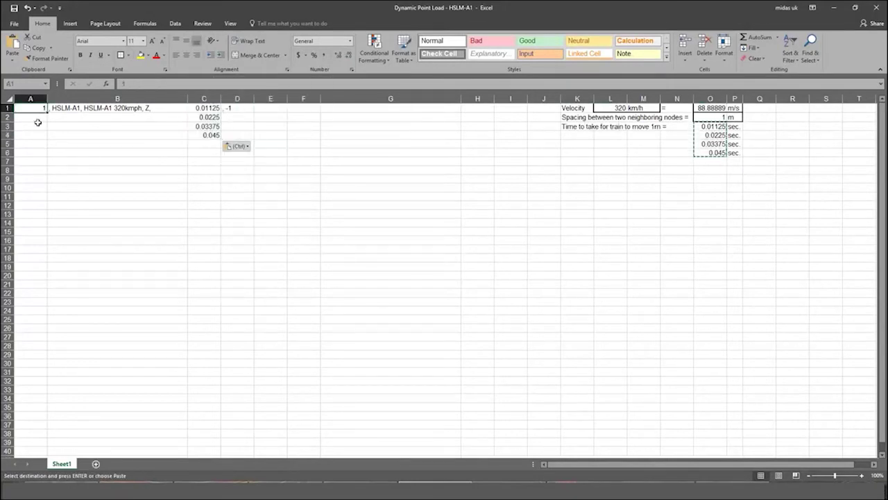
text(2)
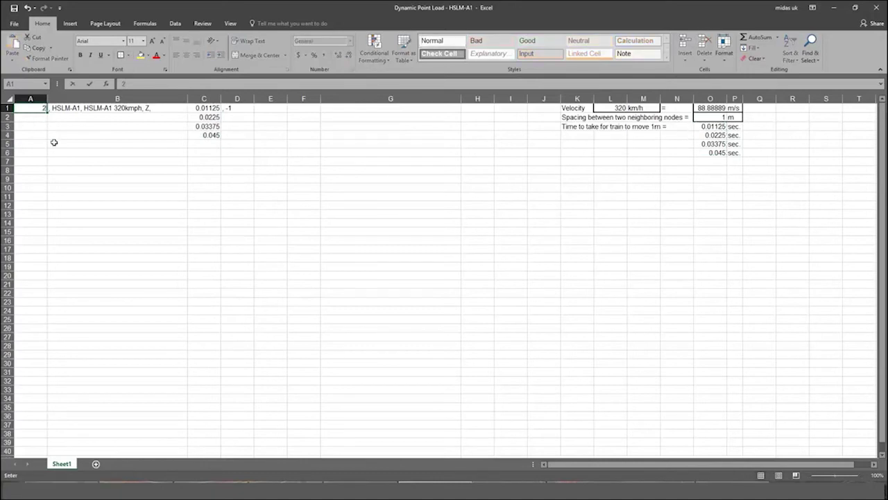
click(65, 158)
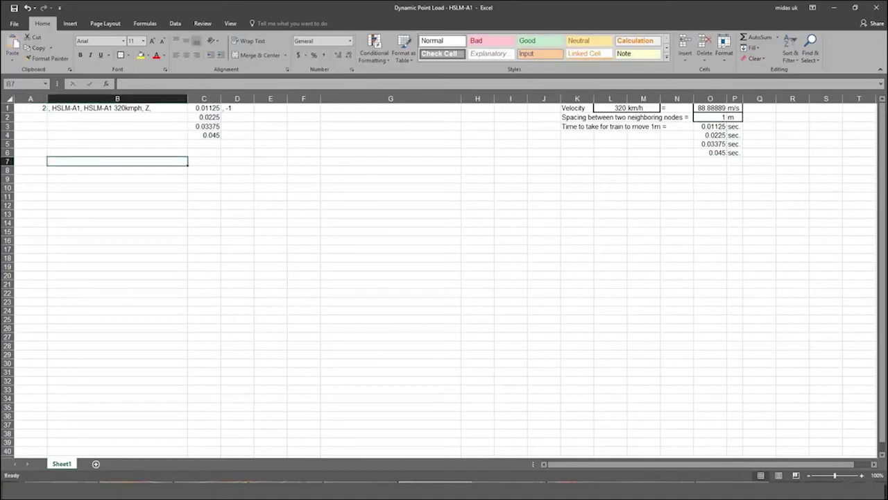
Step: Copy the load line A1:D1 to F1, then set its node number to 122 and its arrival time in H1 to 0
drag(40, 108, 226, 108)
key(ctrl+c)
click(313, 110)
key(ctrl+v)
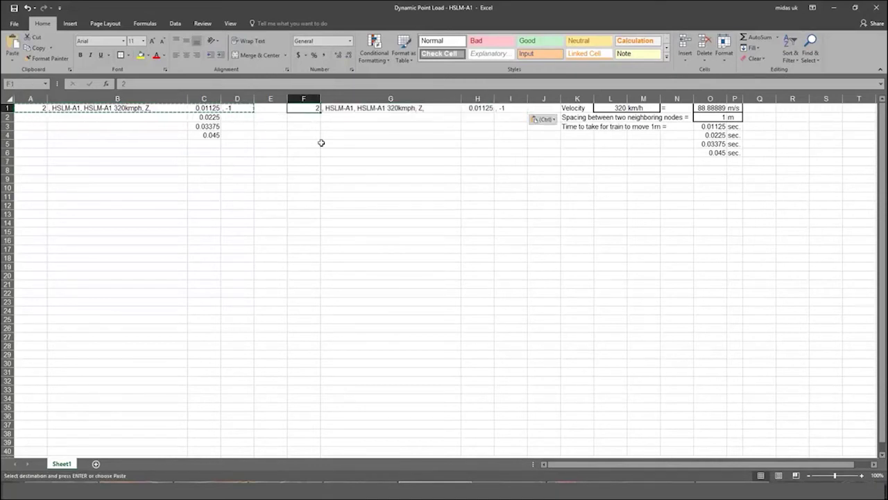
text(122)
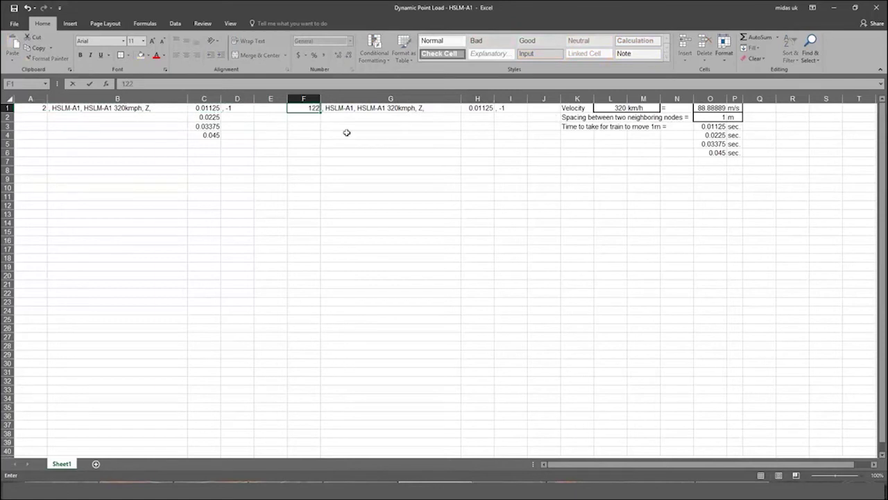
click(472, 109)
text(0)
key(Return)
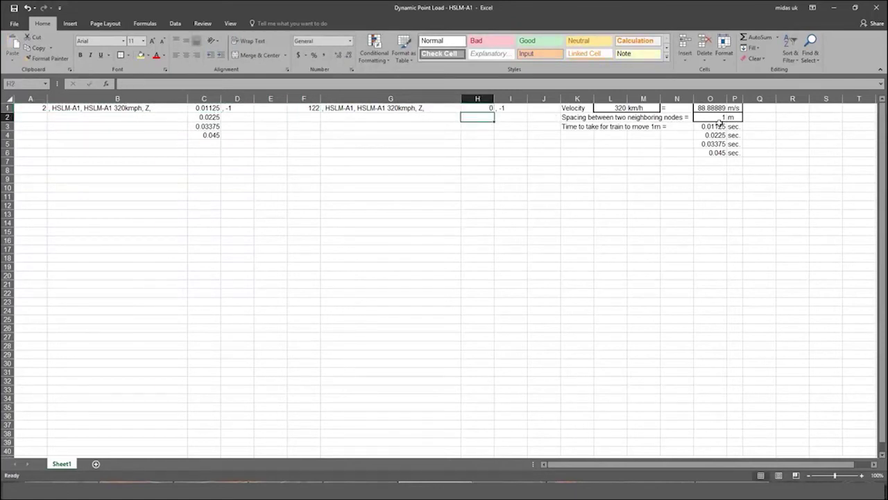
Step: Copy the travel times in O3:O5 and paste them as values into H2:H4
drag(719, 125, 715, 145)
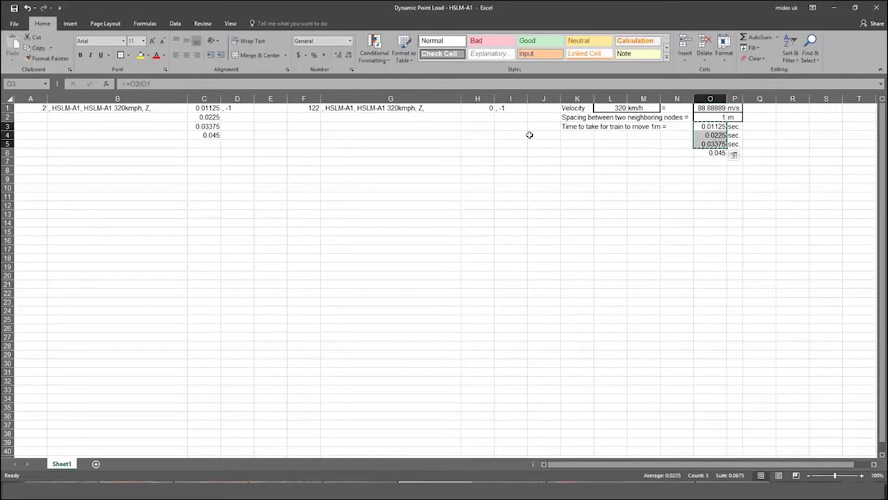
key(ctrl+c)
click(488, 118)
right_click(487, 117)
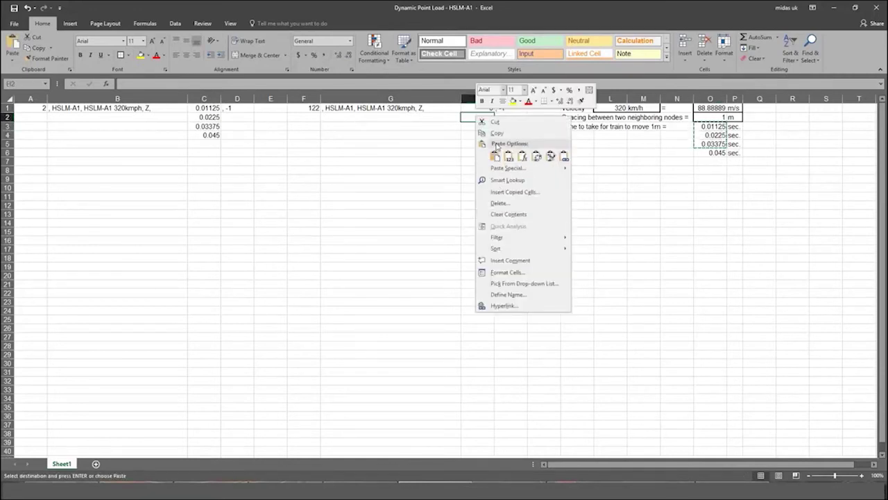
click(507, 157)
click(347, 214)
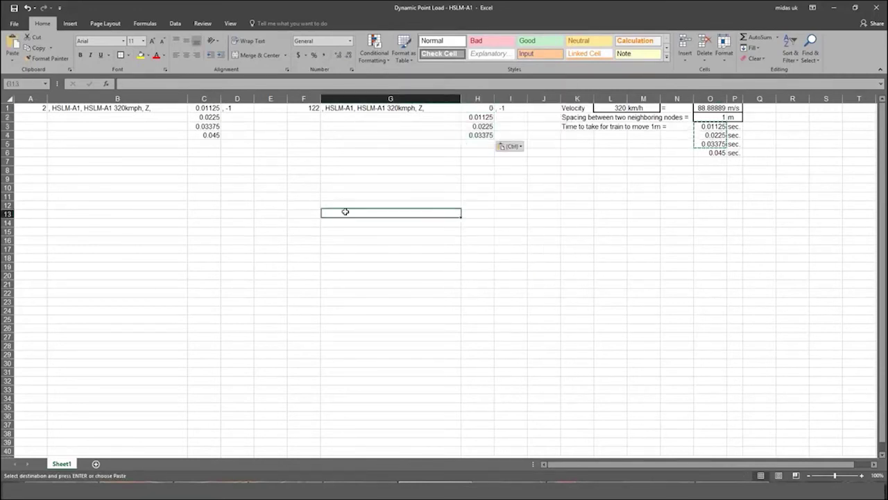
Step: Enter node numbers 3 and 4 in A2 and A3 and continue the series to 5 in A4
click(36, 117)
text(3)
key(Return)
text(4)
key(Return)
drag(35, 109, 44, 136)
Step: Fill the load case and function text from B1 down column B to row 5
click(102, 108)
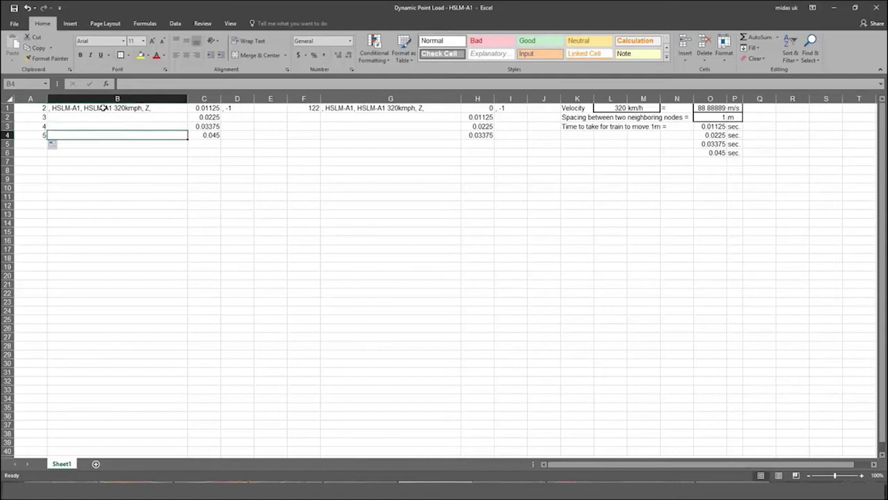
drag(187, 112, 186, 146)
click(270, 213)
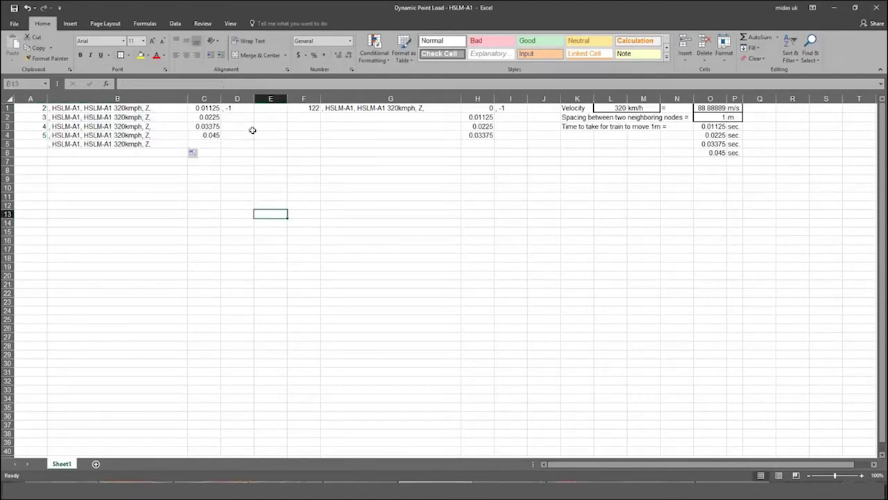
Step: Copy the scale factor text ", -1" from D1 down to D4
click(236, 109)
key(ctrl+c)
click(234, 118)
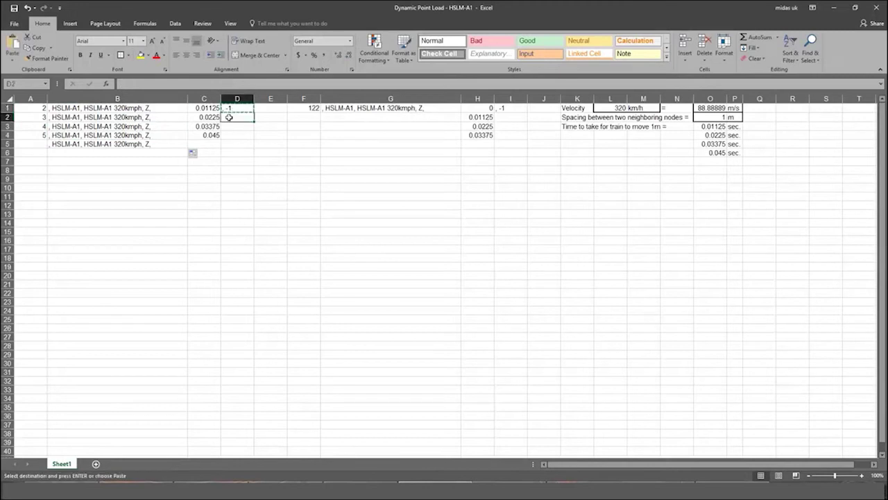
key(ctrl+v)
drag(234, 109, 250, 140)
click(334, 185)
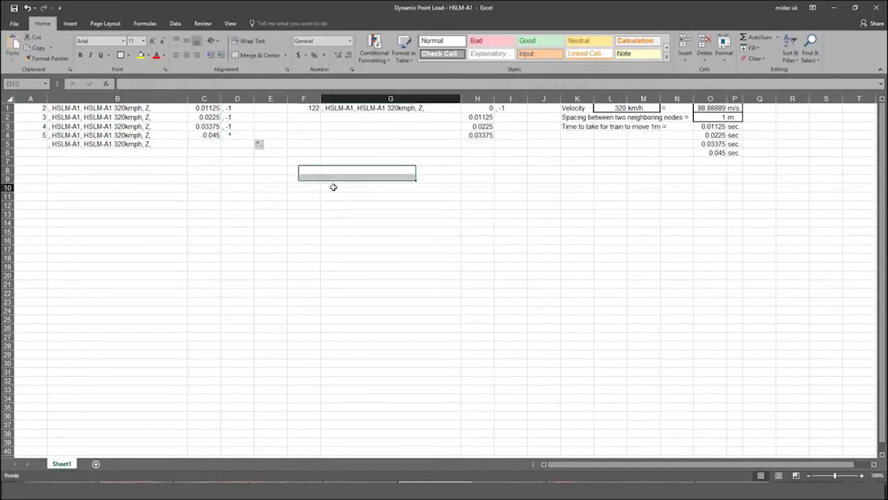
Step: Clear the surplus load text in B5
click(43, 146)
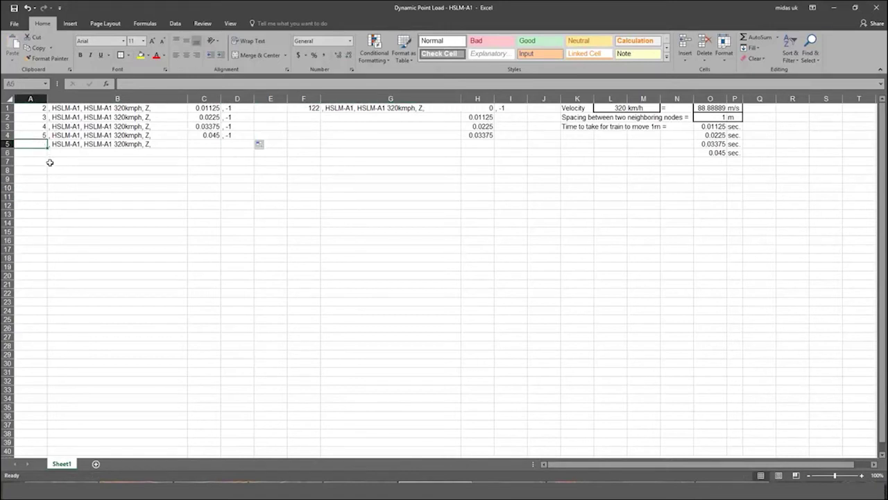
click(124, 148)
key(Delete)
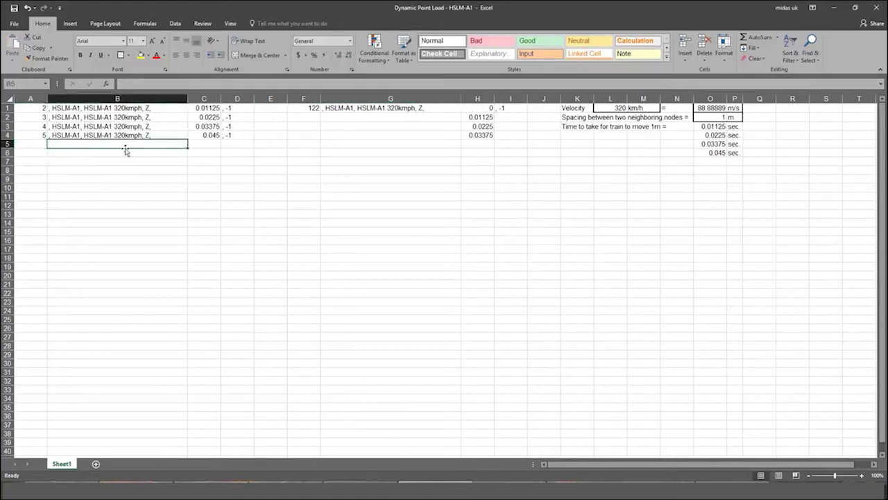
Step: Enter node numbers 123 and 124 in F2 and F3 and continue the series to 125 in F4
click(305, 119)
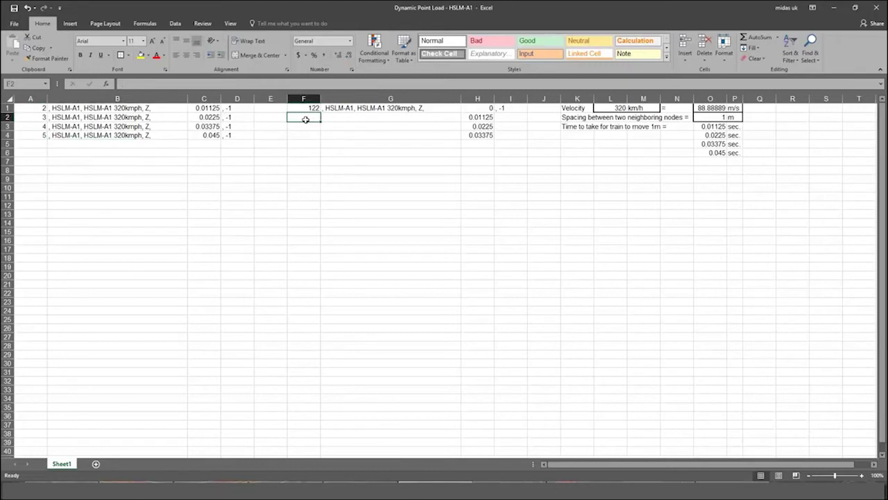
text(123)
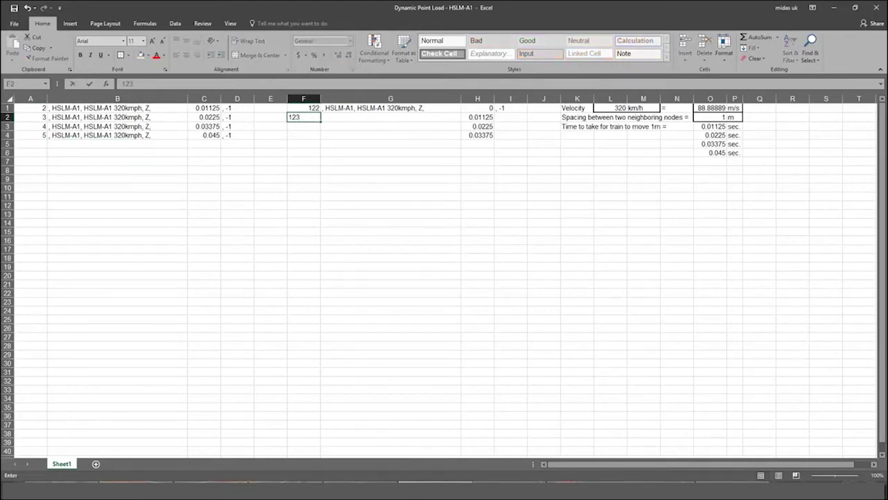
click(306, 127)
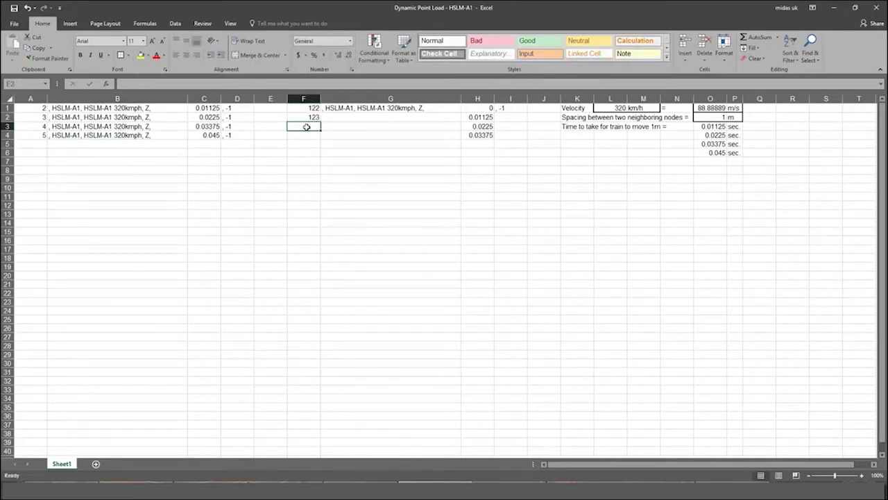
text(124)
key(Return)
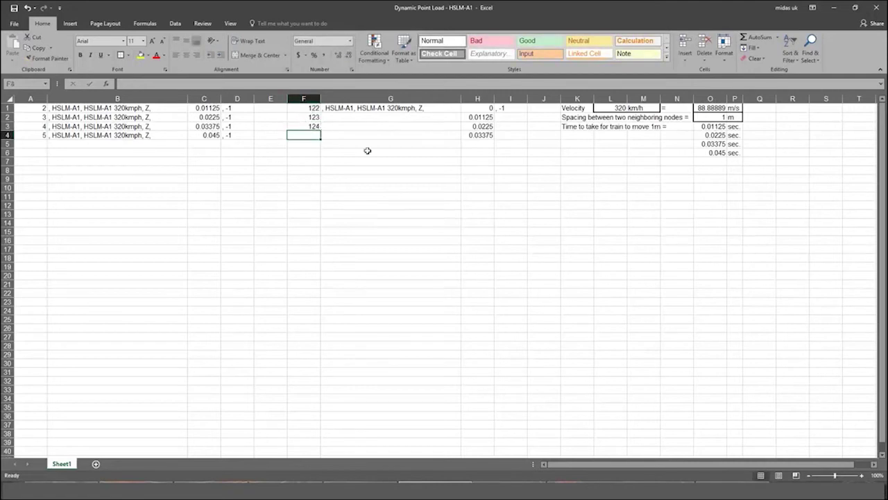
drag(314, 119, 320, 138)
click(342, 144)
Step: Fill the load text from G1 down to G4 and copy the scale factors in D2:D4 to I2:I4
click(386, 110)
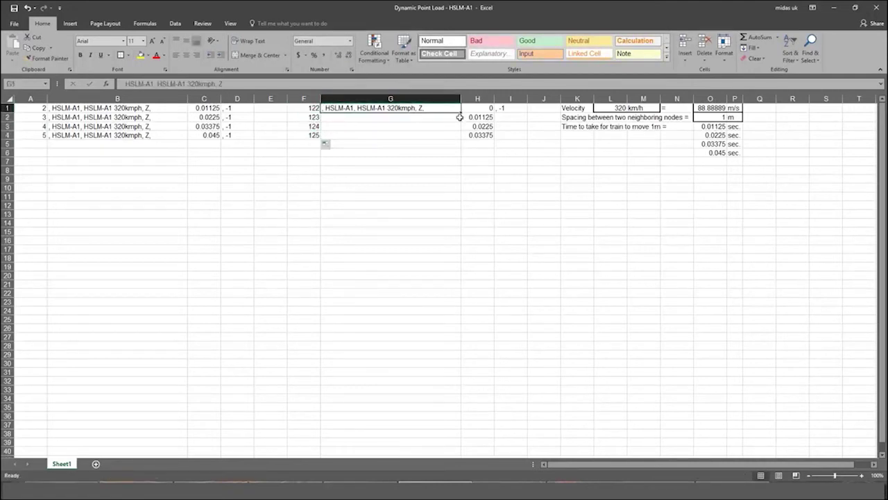
drag(459, 114, 461, 138)
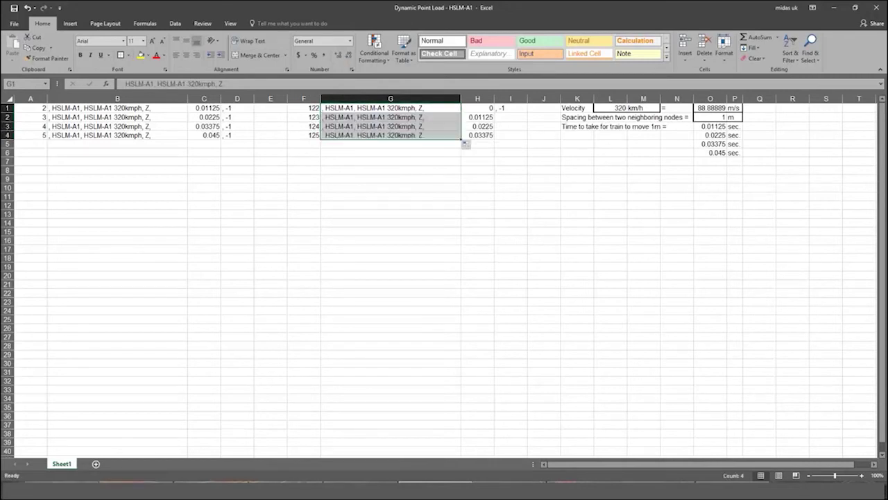
drag(228, 117, 235, 135)
key(ctrl+c)
click(518, 116)
key(ctrl+v)
click(174, 205)
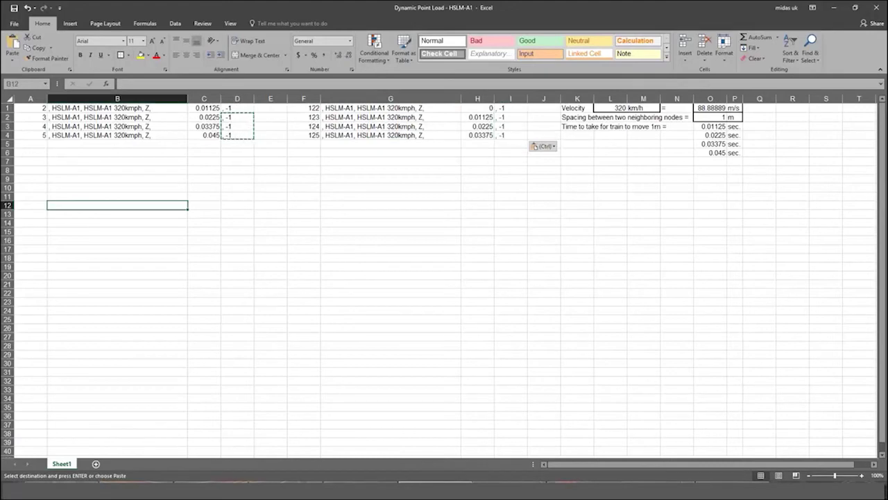
Step: Switch to midas Civil, close the MCT Command Shell, display the node numbers, and examine the numbering along the tracks
drag(31, 108, 235, 135)
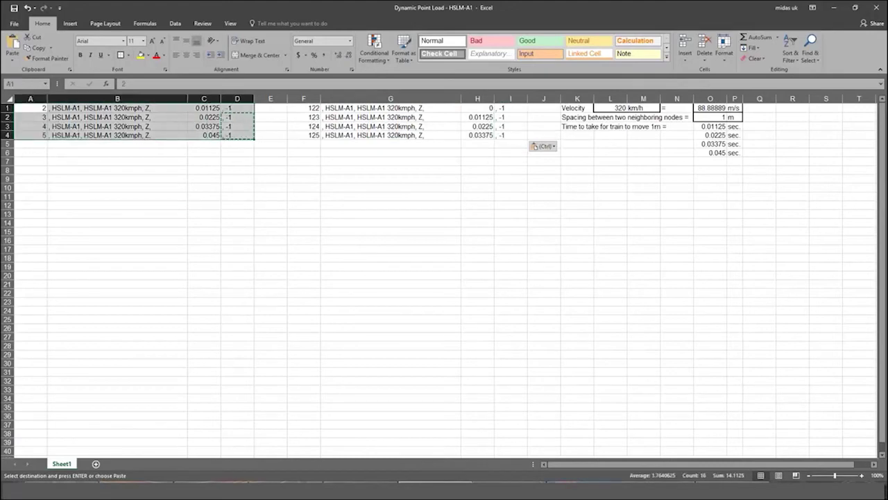
key(alt+Tab)
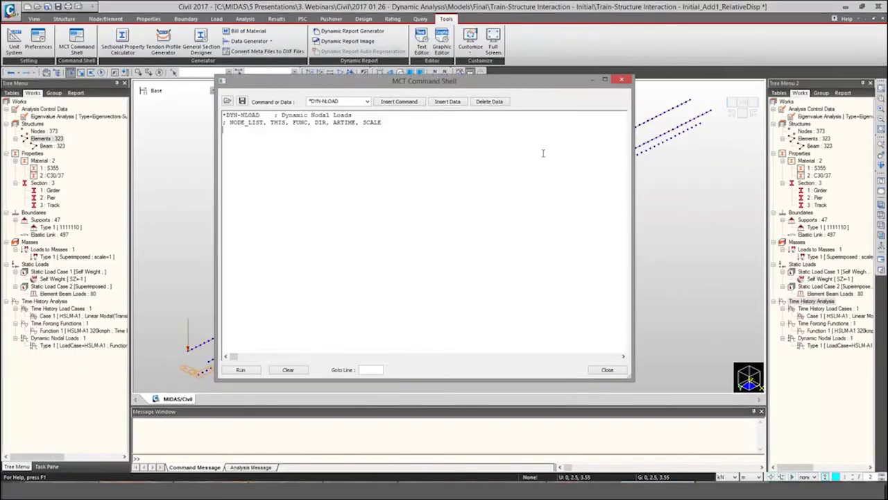
click(621, 79)
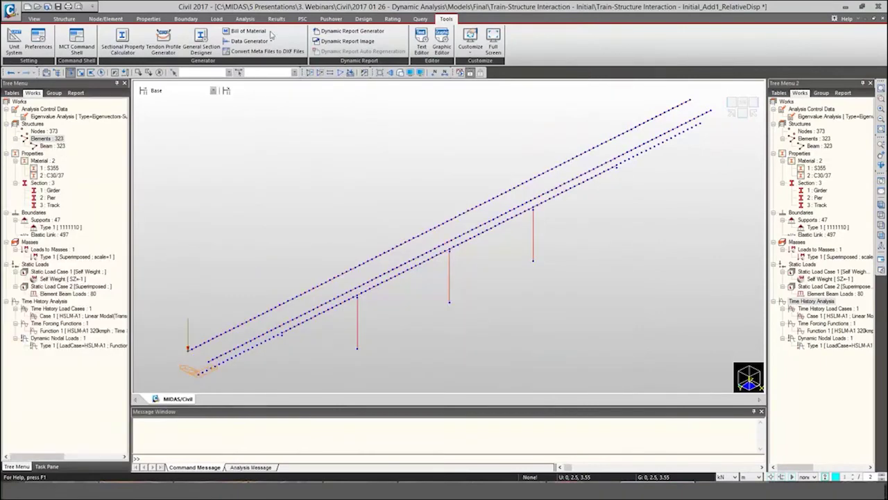
click(435, 73)
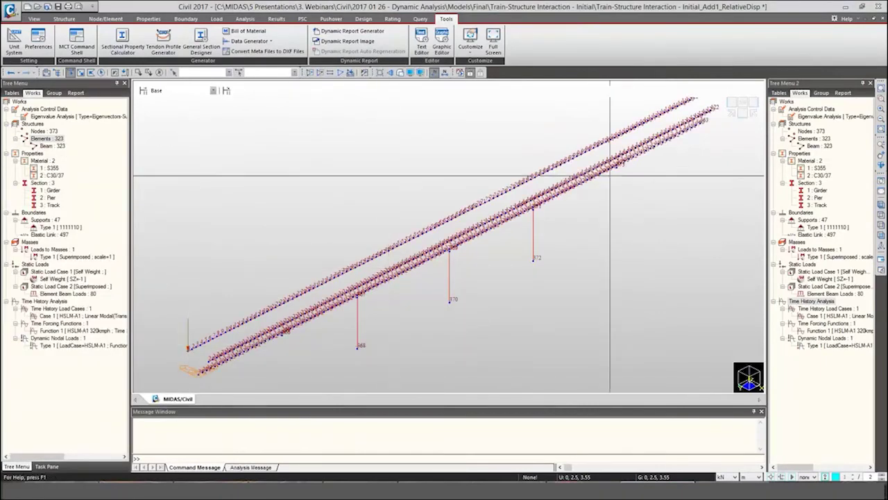
scroll(610, 176, up, 5)
middle_drag(583, 259, 622, 192)
scroll(481, 244, down, 5)
middle_drag(377, 304, 544, 185)
scroll(284, 335, up, 5)
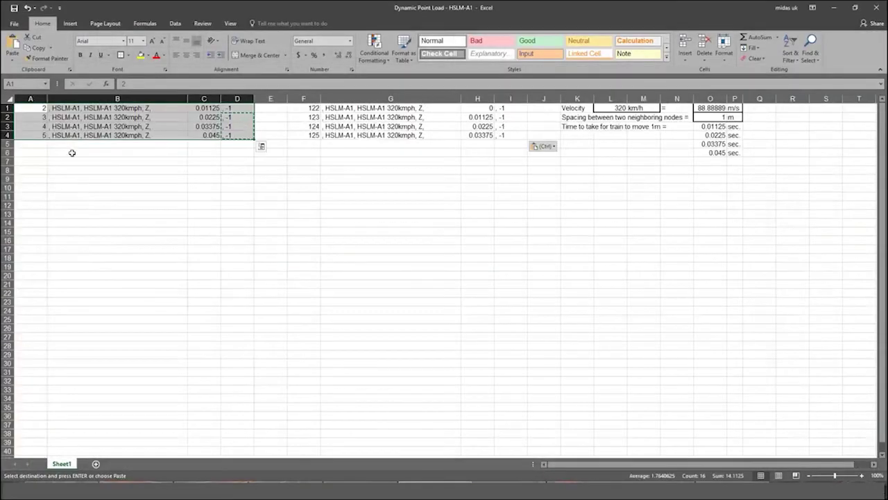
Step: Extend the load lines in A1:D4 down to row 120, ending at node 121
click(65, 151)
drag(31, 108, 246, 390)
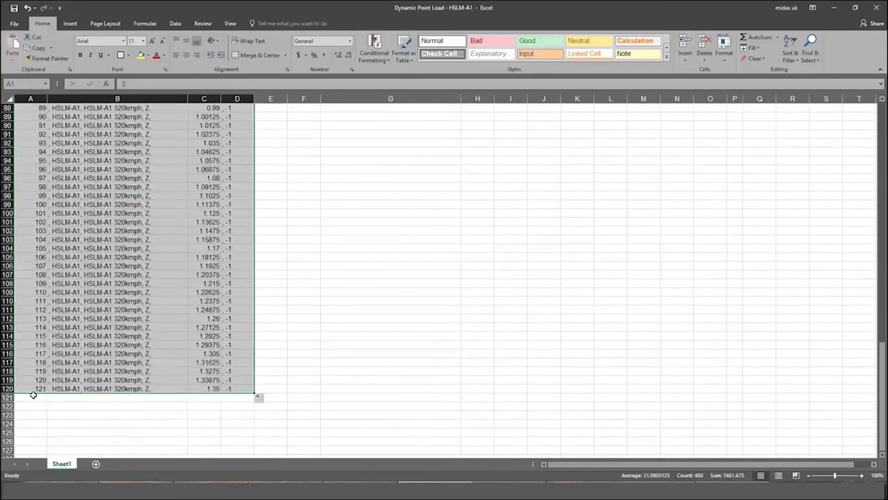
scroll(326, 264, up, 20)
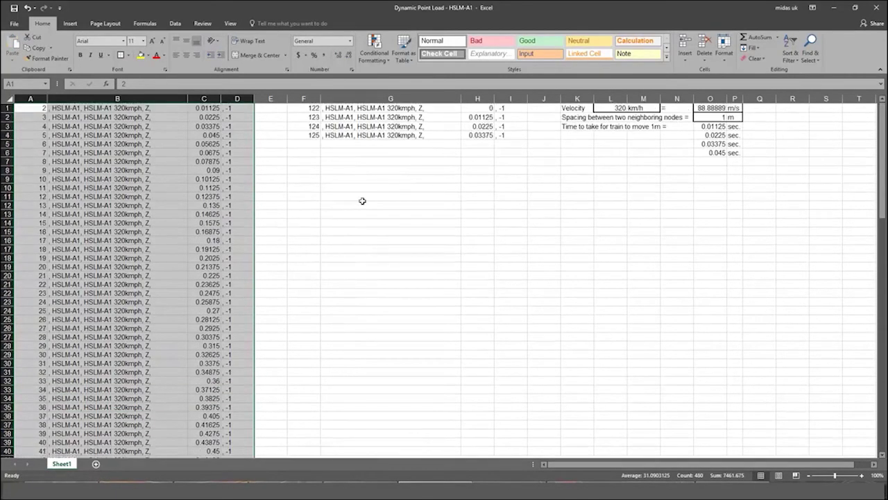
Step: Extend the second track's load lines in F1:I4 down to row 121, ending at node 242
click(362, 200)
drag(307, 108, 489, 349)
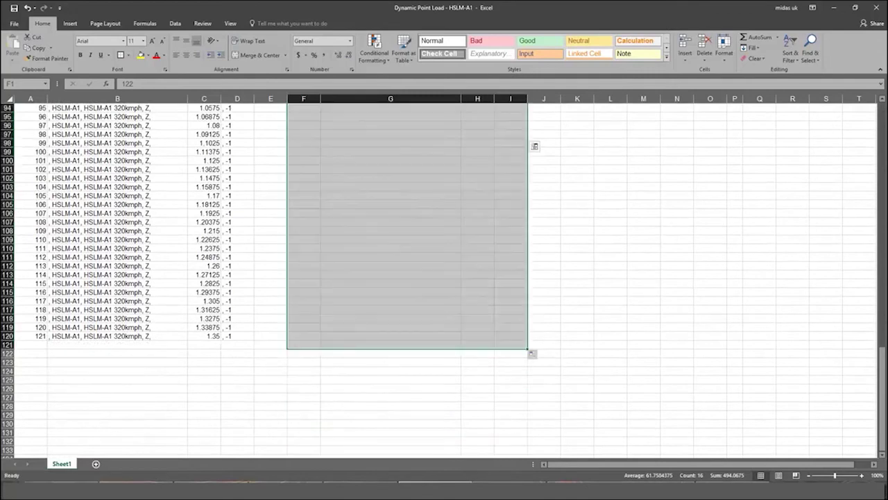
click(362, 389)
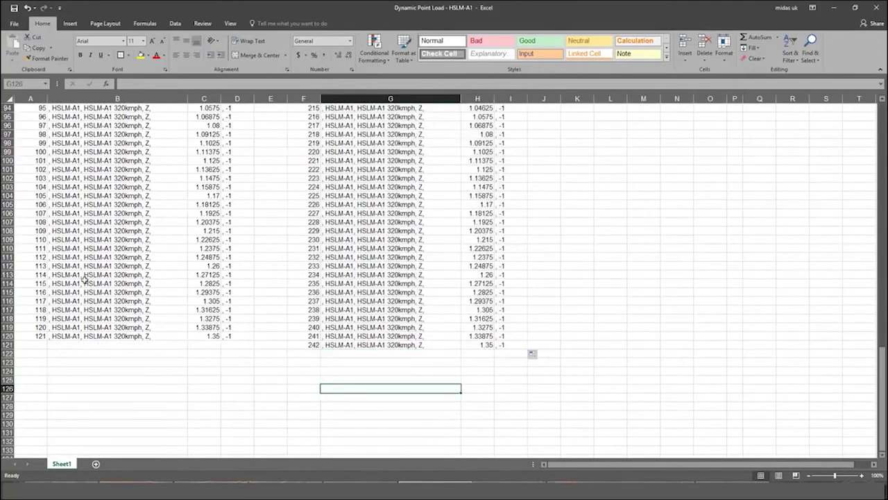
scroll(117, 281, up, 20)
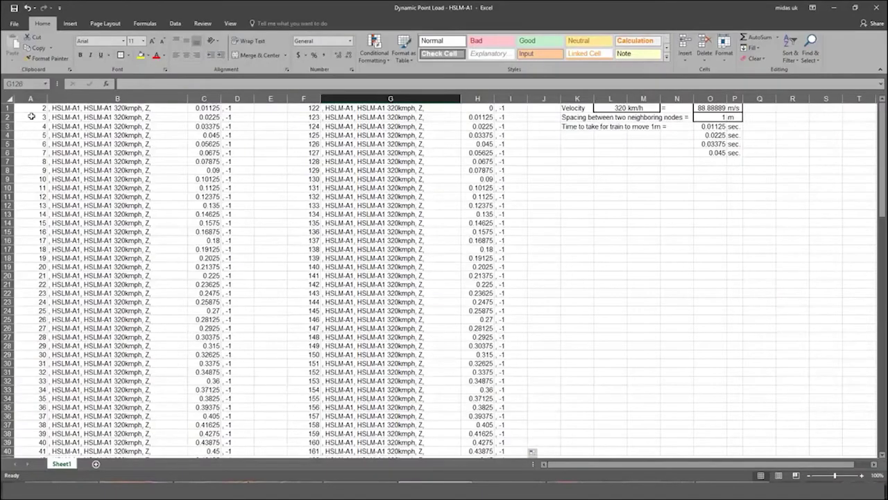
Step: Copy the first track's load lines in A1:D120 and paste them under *DYN-NLOAD in midas Civil's MCT Command Shell
drag(32, 115, 246, 429)
key(ctrl+c)
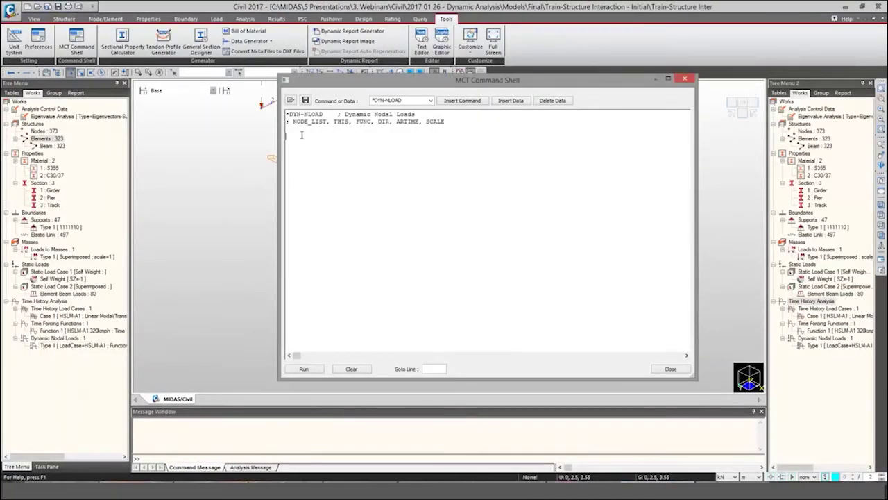
key(ctrl+v)
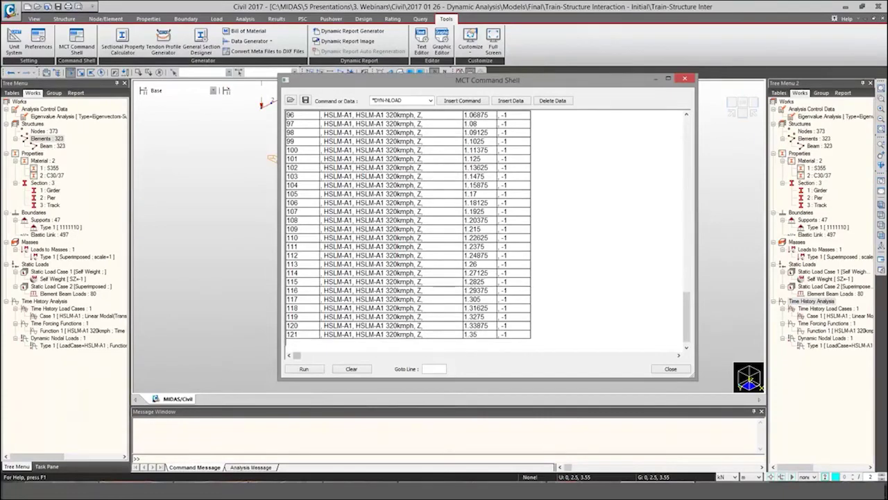
Step: Append the second track's load lines from F1:I121 in Excel to the MCT Command Shell, run the commands and close the shell
key(alt+Tab)
scroll(317, 138, up, 20)
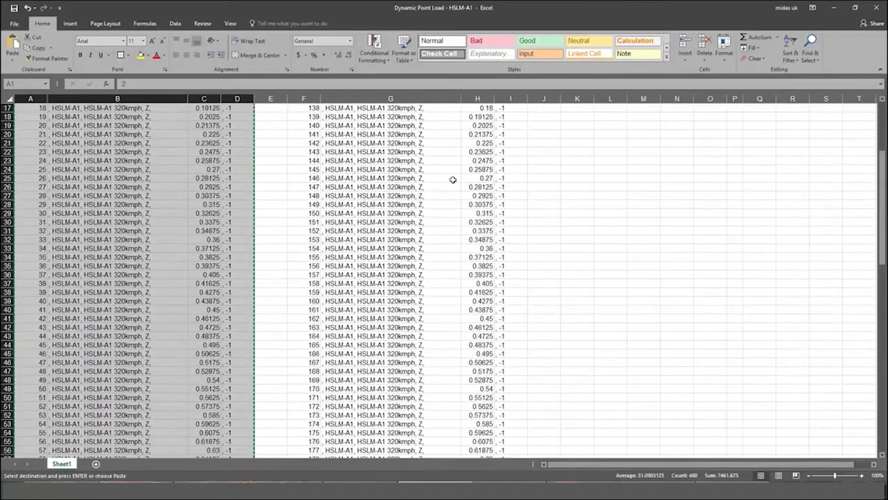
scroll(452, 179, up, 5)
drag(311, 105, 512, 428)
key(ctrl+c)
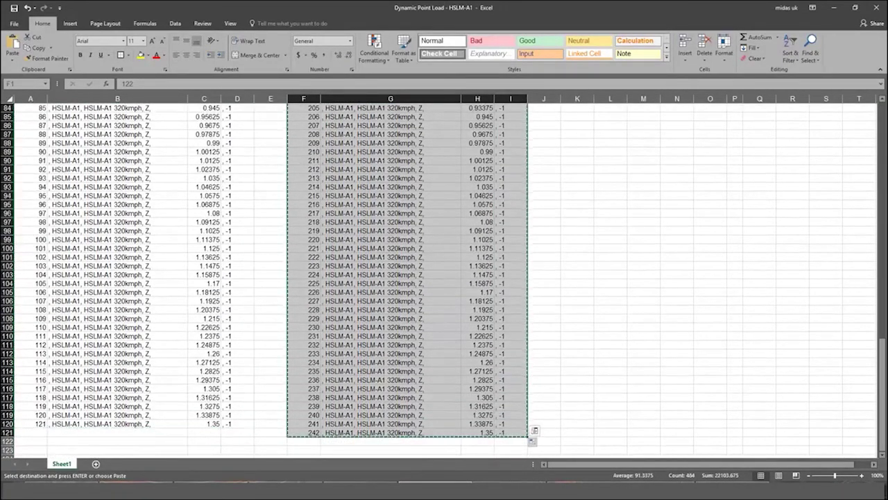
key(alt+Tab)
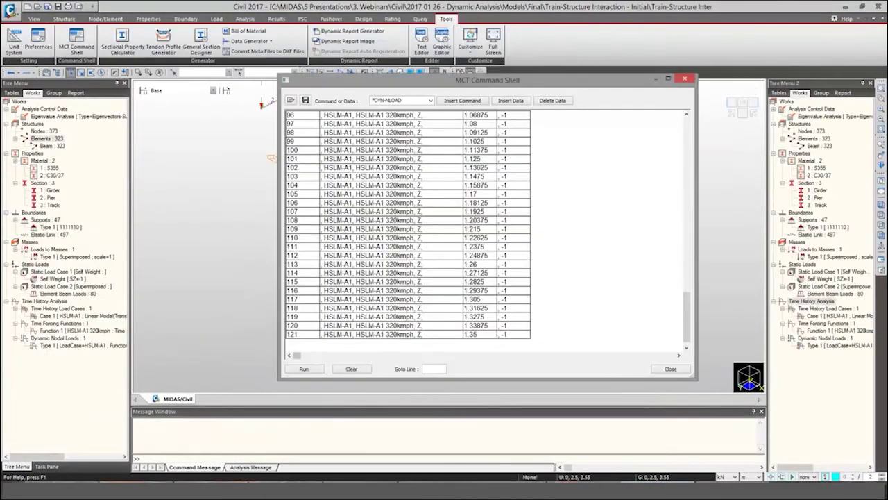
key(ctrl+v)
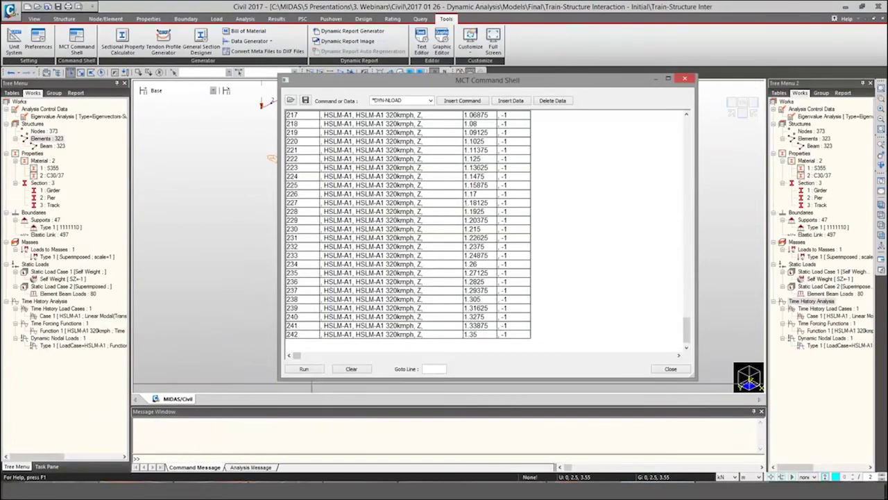
click(304, 368)
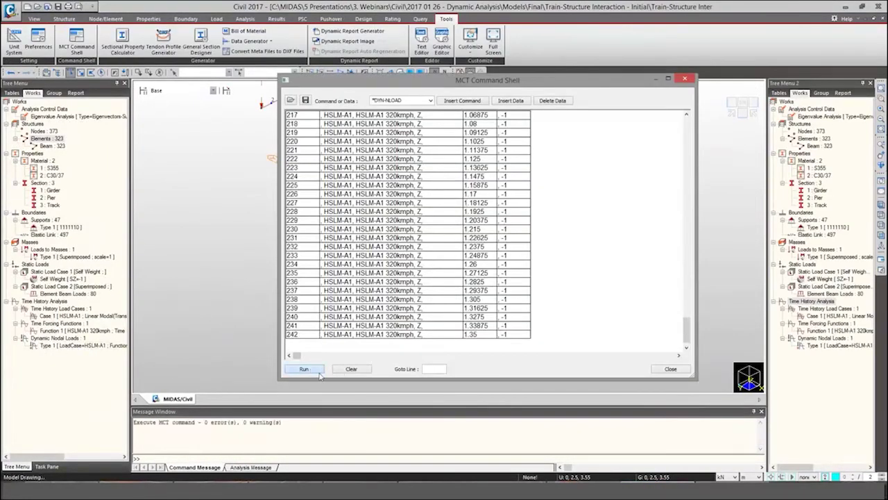
click(670, 369)
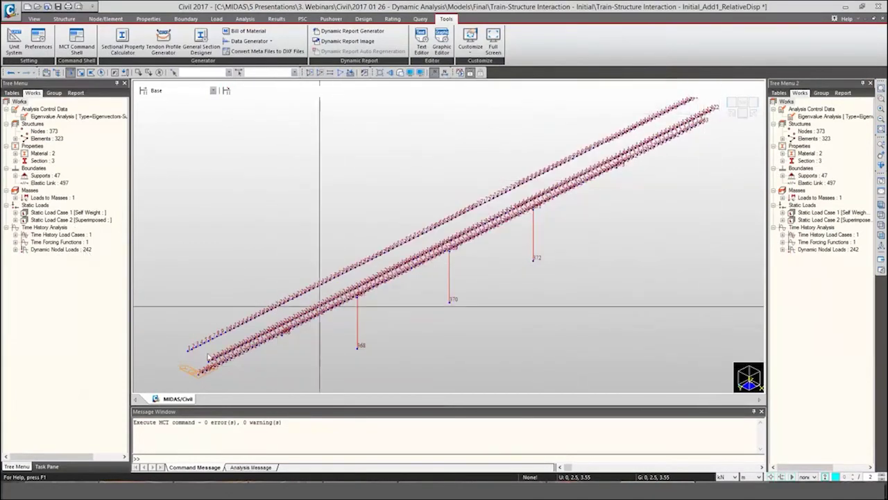
Step: Hide the node numbers and display the dynamic nodal loads along both tracks
click(429, 72)
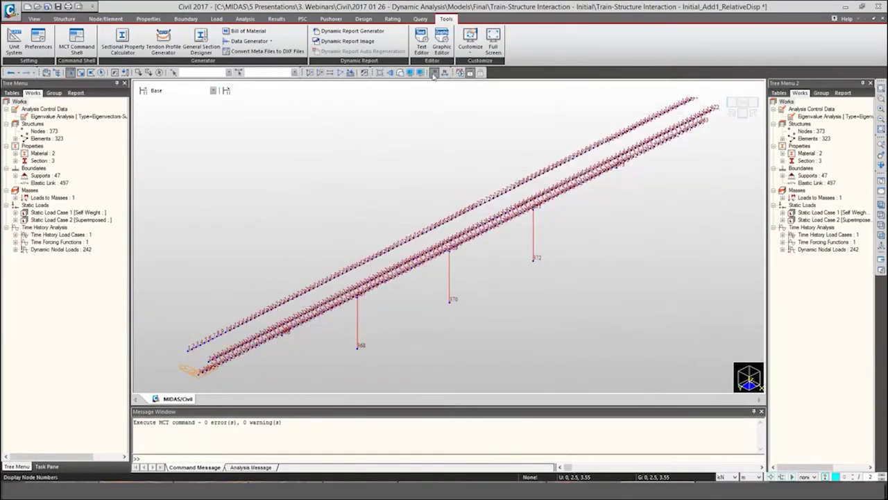
click(16, 249)
right_click(69, 257)
click(93, 376)
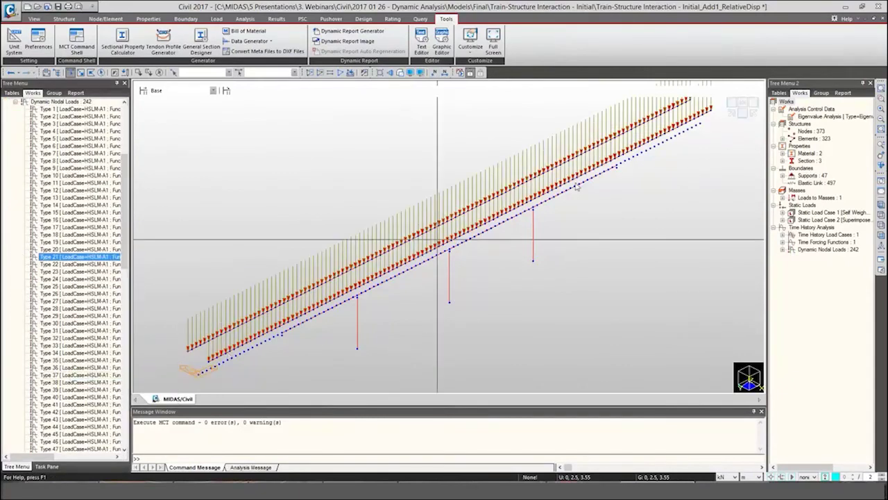
Step: Hide the dynamic nodal loads in the model view and collapse their list in the works tree
click(39, 177)
right_click(40, 179)
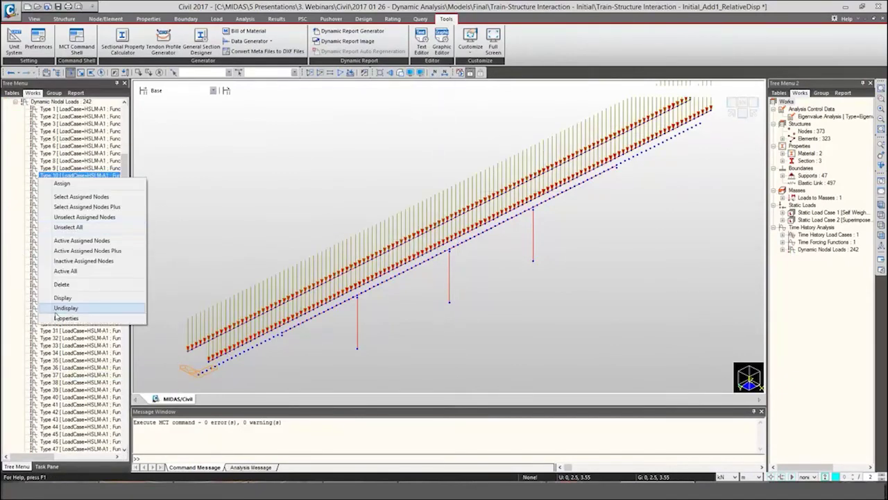
click(60, 310)
click(16, 102)
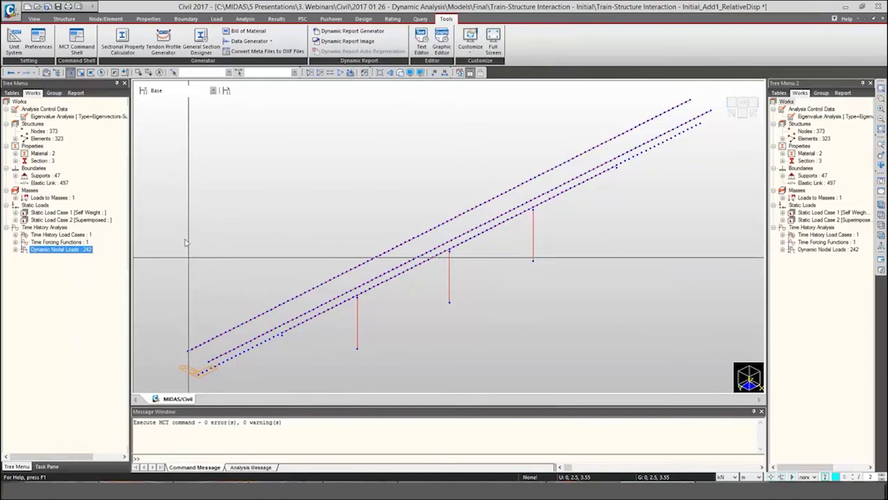
Step: Switch to moving load definition and set the moving load code to EUROCODE
click(216, 20)
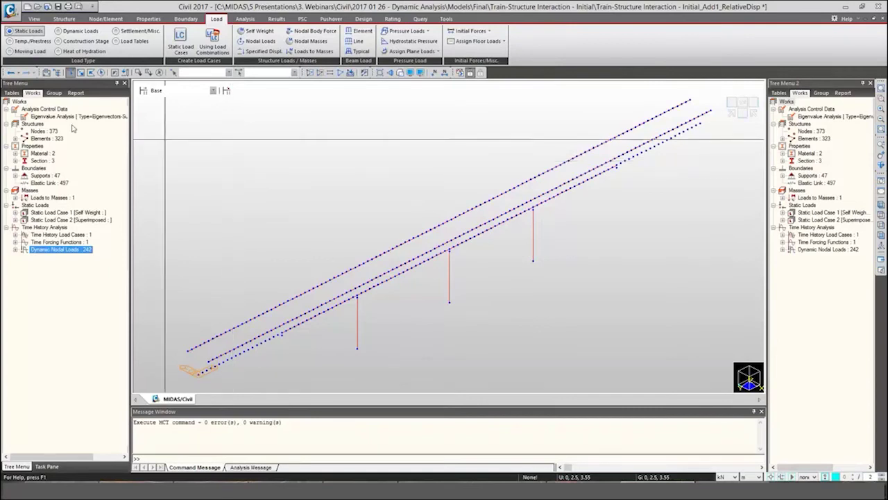
click(30, 50)
click(208, 40)
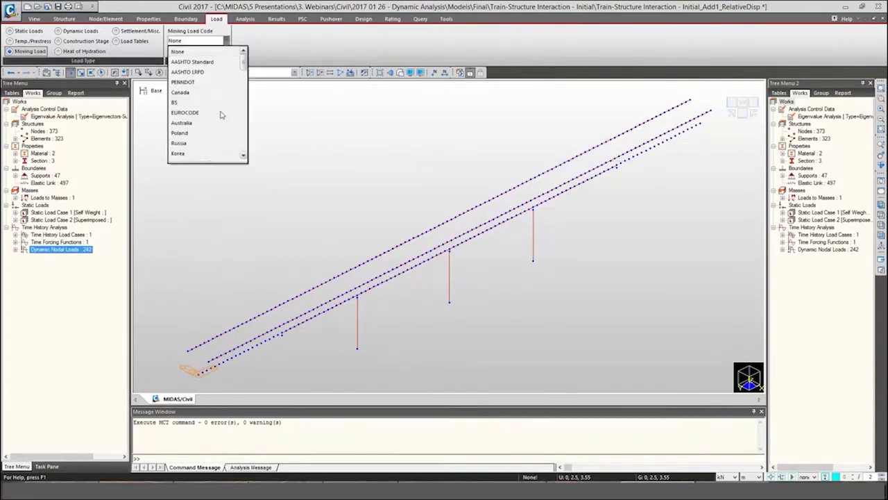
click(193, 110)
Step: Add a traffic line lane "track 1" with 0 m eccentricity and 1.435 m wheel spacing, from 0, 2.5, 3.55 to 120, 2.5, 3.55
click(247, 40)
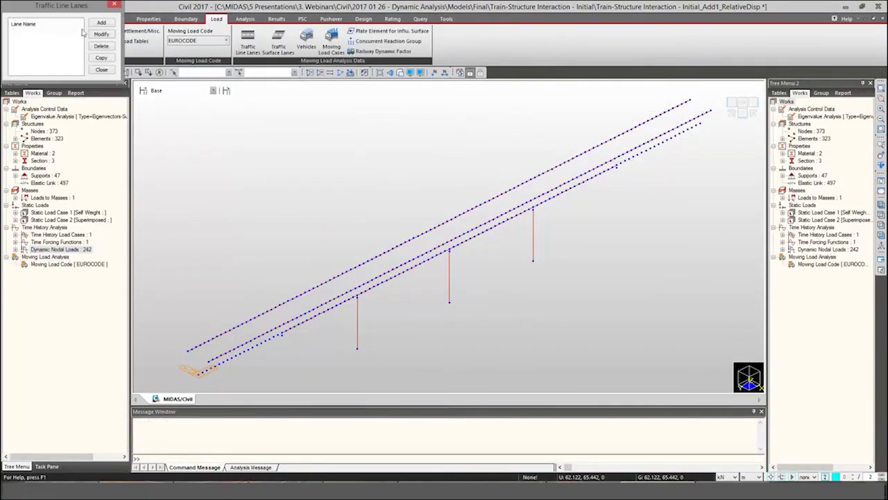
text(tra)
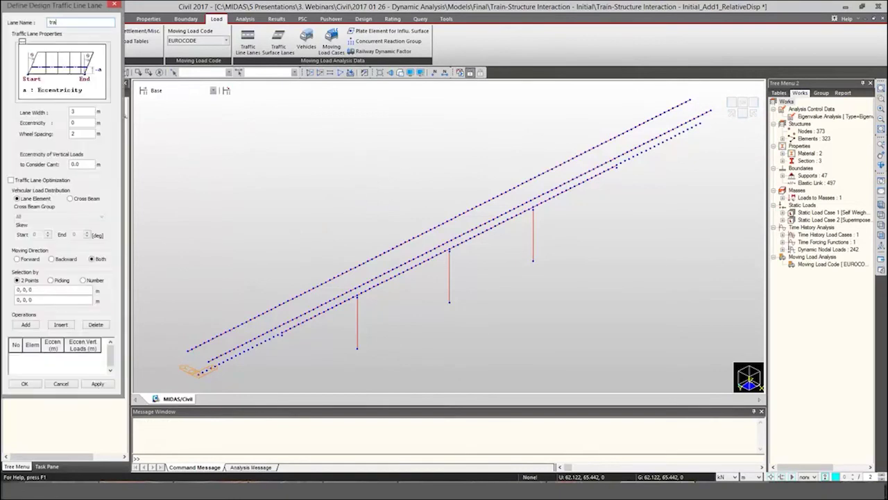
double_click(76, 123)
key(Tab)
click(84, 290)
click(188, 351)
click(690, 101)
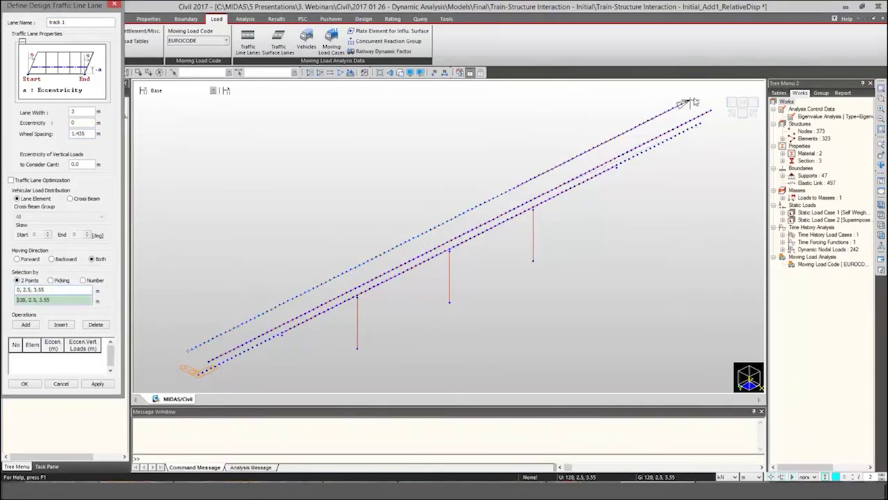
click(99, 385)
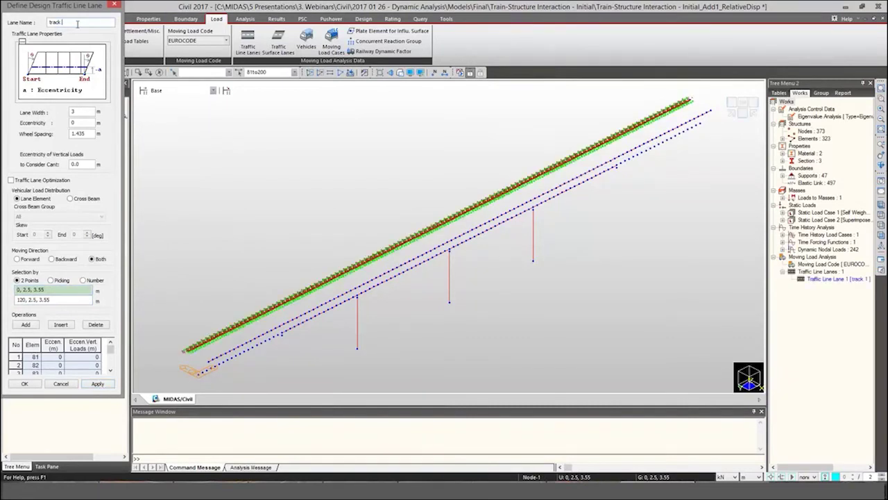
Step: Define lane "track 2" by clearing the existing element list and picking the lane from 120, -2.5, 3.55 to 0, -2.5, 3.55
click(16, 345)
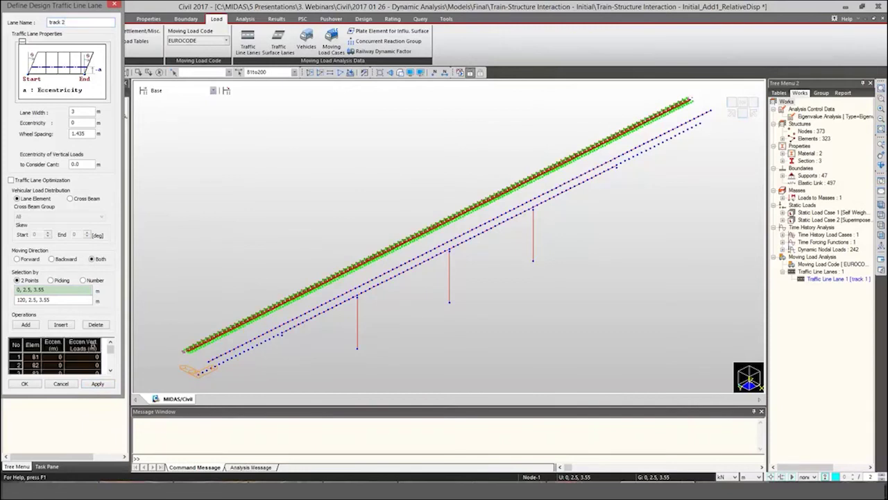
click(104, 326)
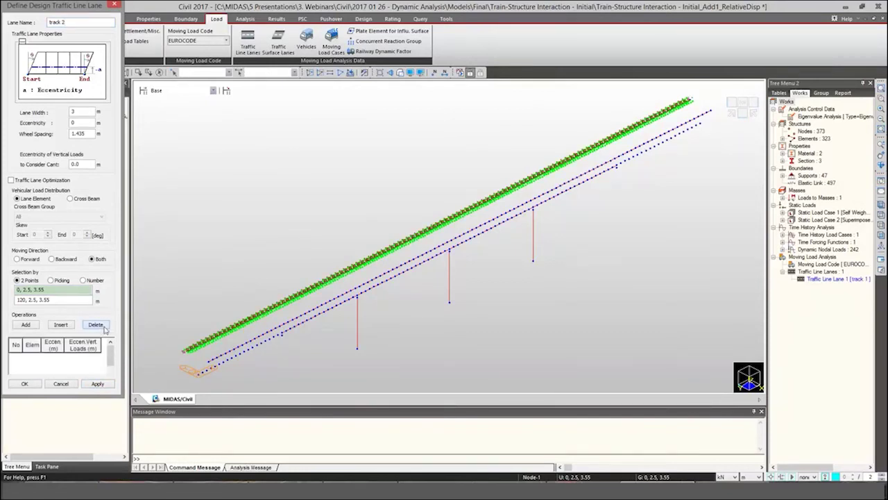
click(79, 289)
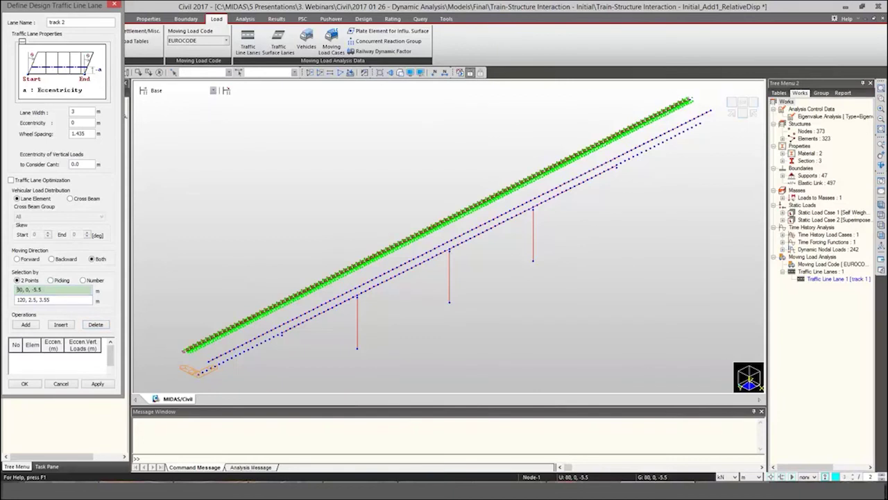
click(709, 110)
click(197, 369)
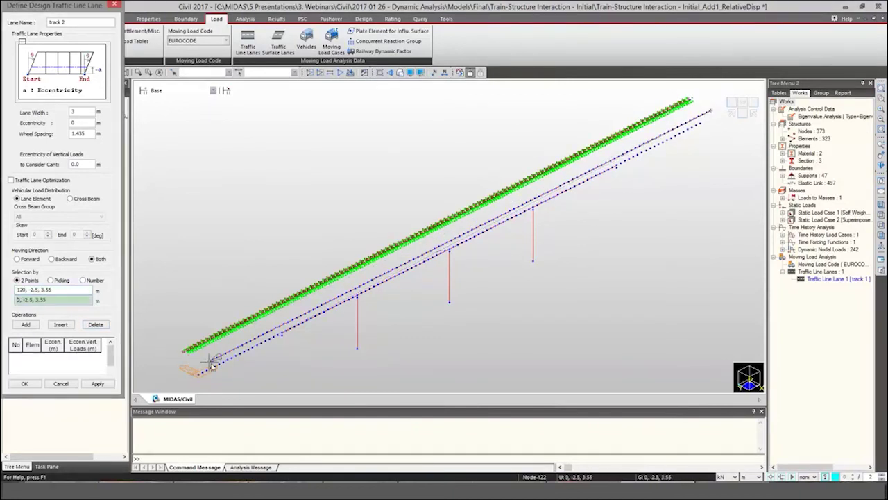
click(206, 363)
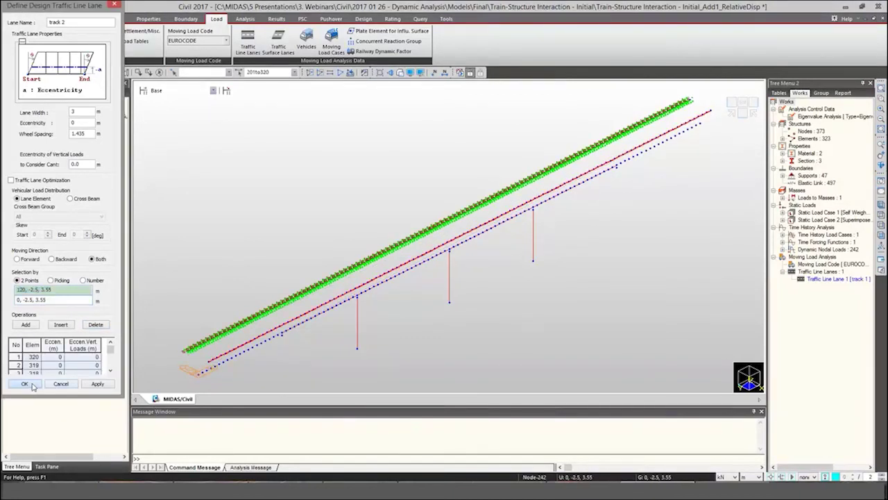
click(25, 384)
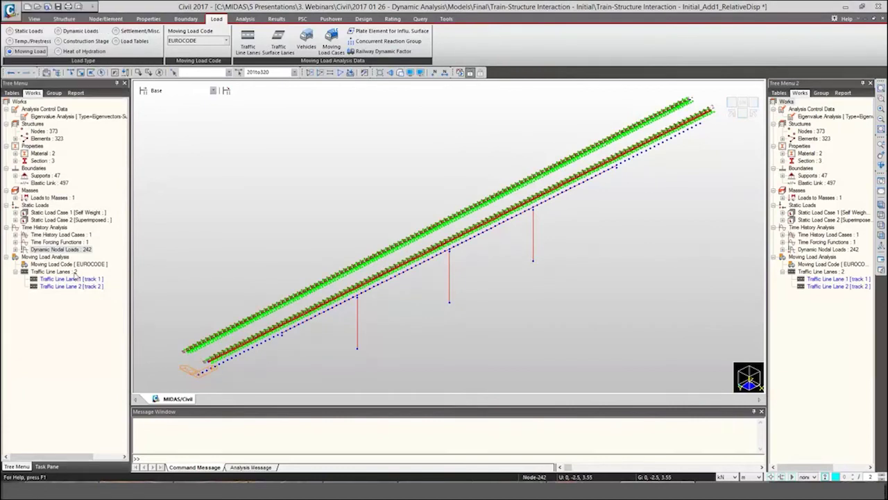
Step: Hide the traffic line lanes in the model view
right_click(75, 272)
click(80, 280)
right_click(69, 267)
right_click(59, 271)
click(71, 287)
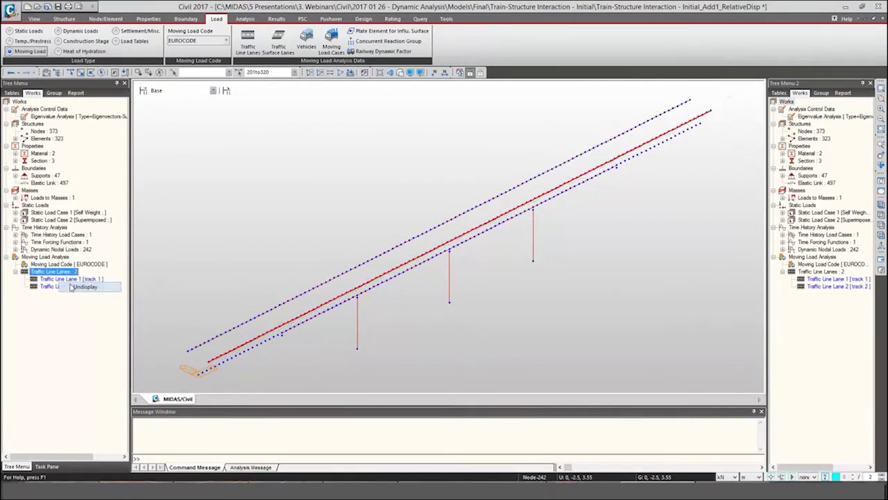
Step: Add a standard vehicle from EN 1991-2:2003 - Rail Traffic Load, using type HSLM A1 ~ HSLM A10 with vehicle A1
click(306, 42)
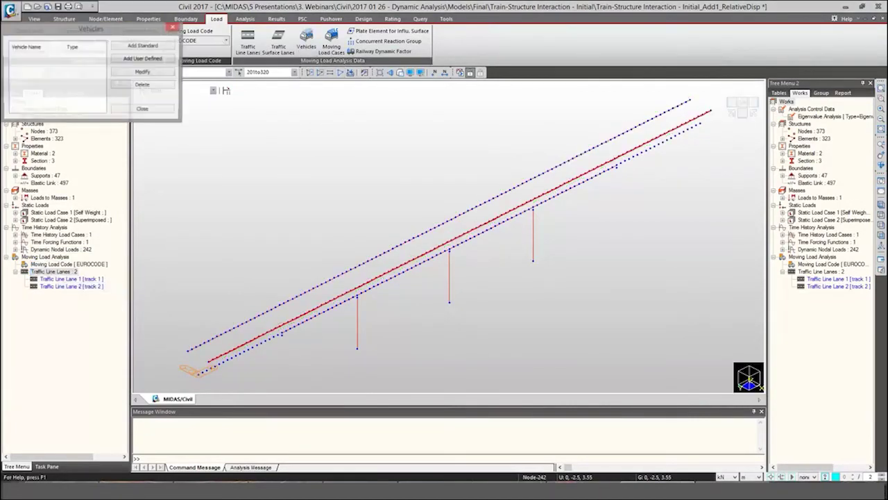
click(485, 97)
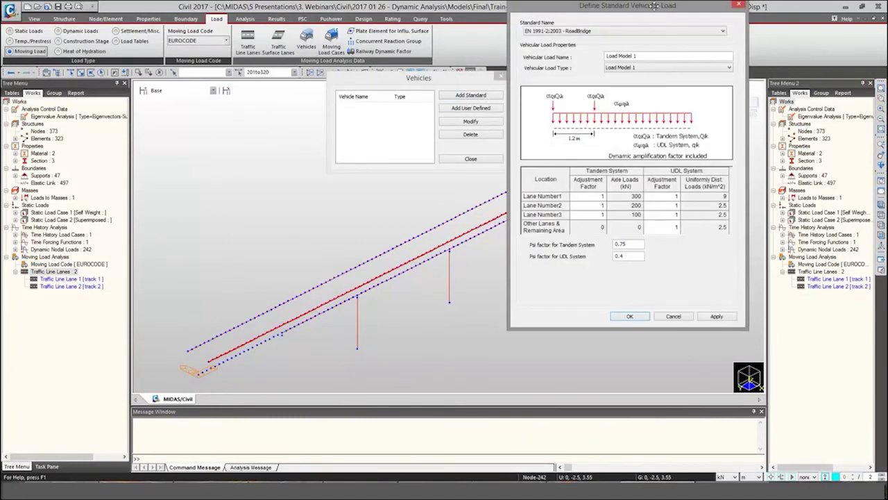
drag(654, 6, 427, 58)
click(409, 84)
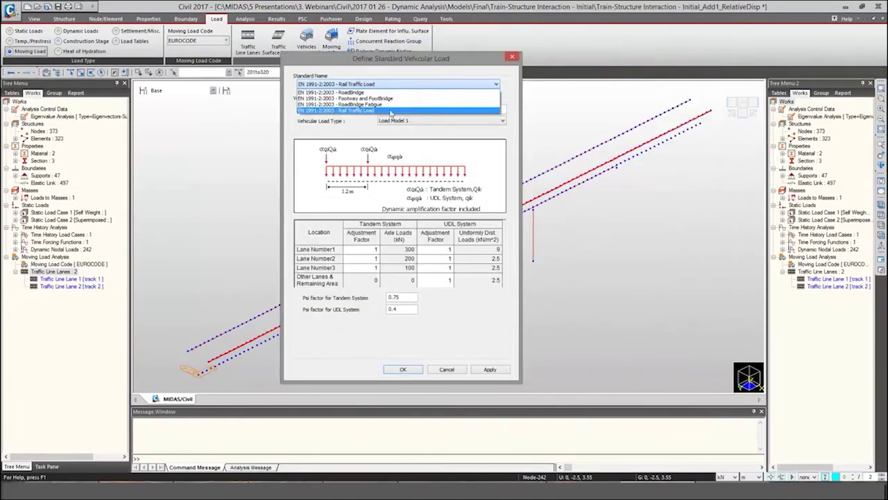
click(403, 111)
click(442, 121)
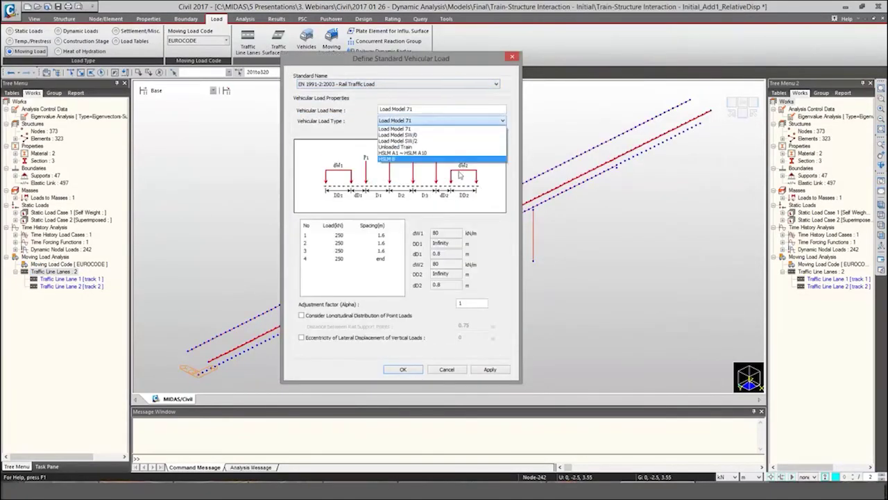
click(417, 154)
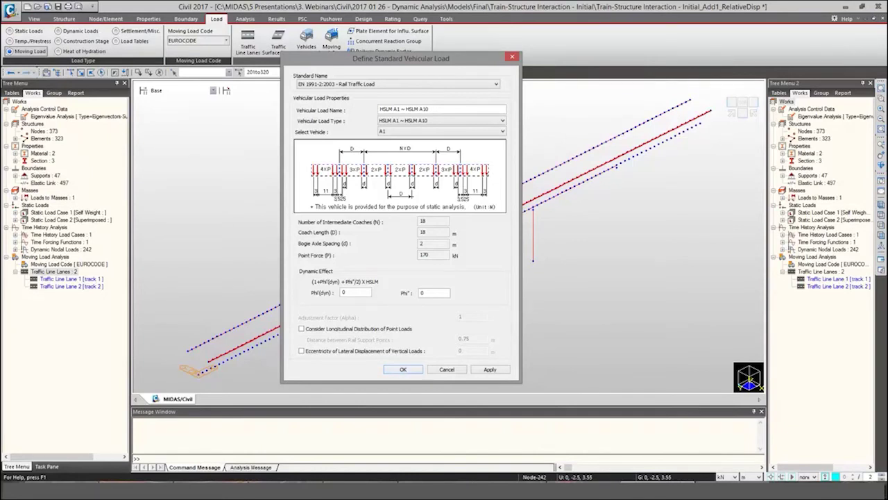
click(405, 371)
click(470, 158)
Step: Start a new moving load case with the Railway Bridge load model
click(331, 43)
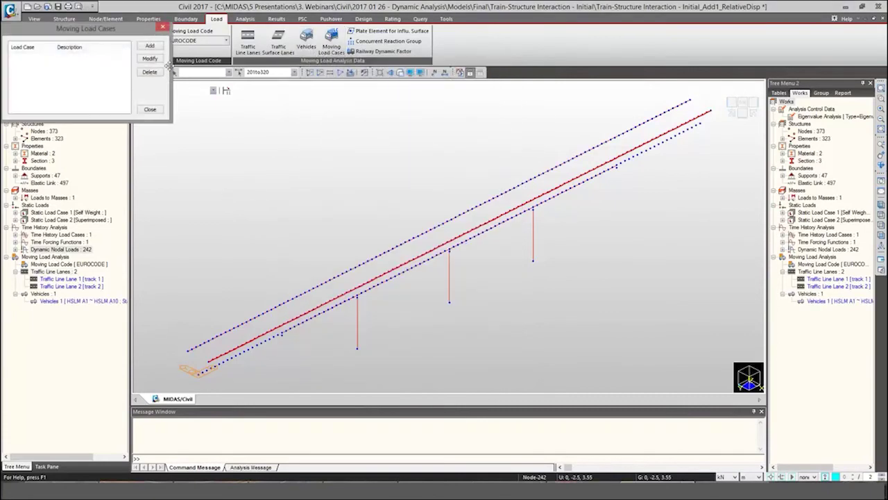
click(422, 130)
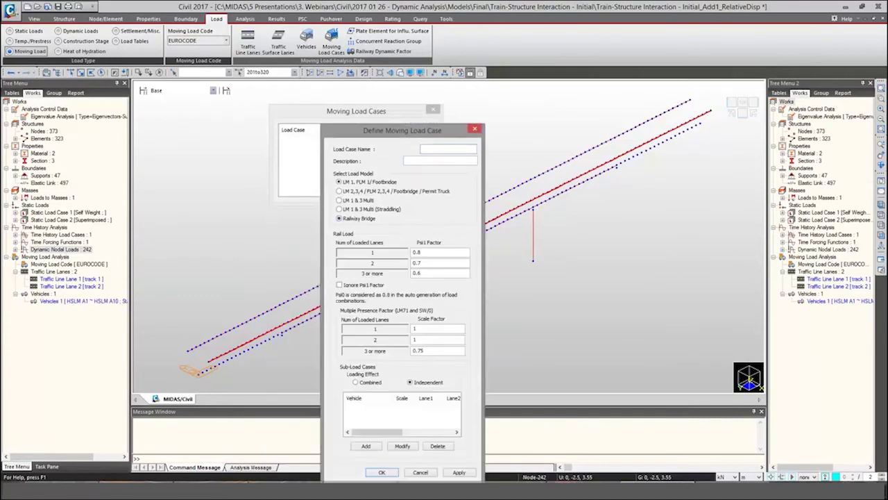
drag(402, 133, 407, 86)
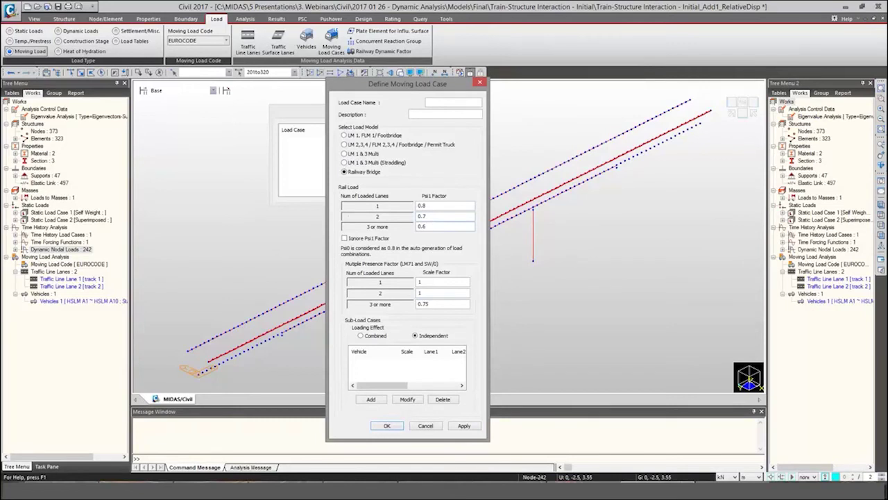
Step: Add a sub-load case for vehicle HSLM A1 ~ HSLM A10 with maximum 2 loaded lanes on track 1 and track 2, and save the load case as HSLM-A1
click(371, 399)
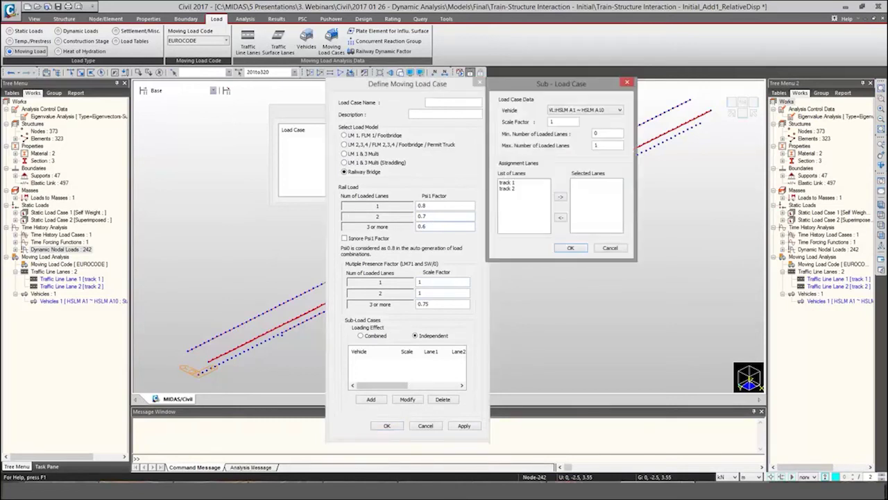
click(585, 110)
click(577, 119)
key(Tab)
drag(503, 182, 506, 200)
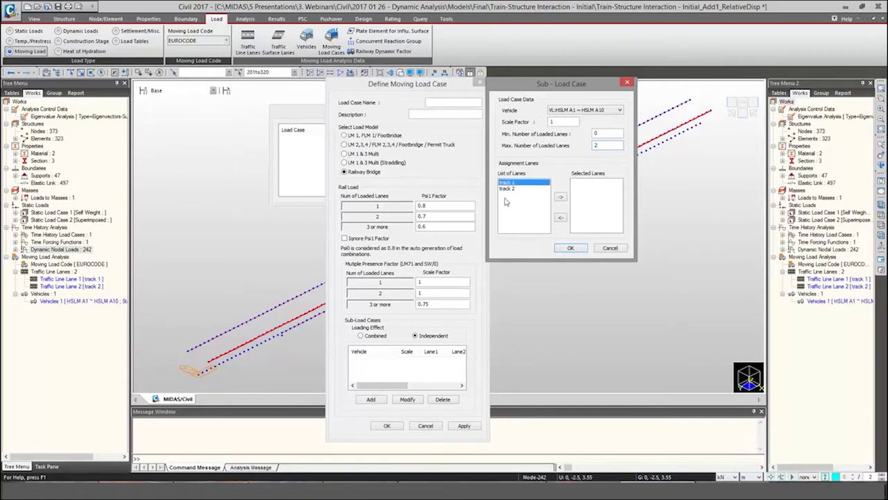
click(562, 197)
click(570, 248)
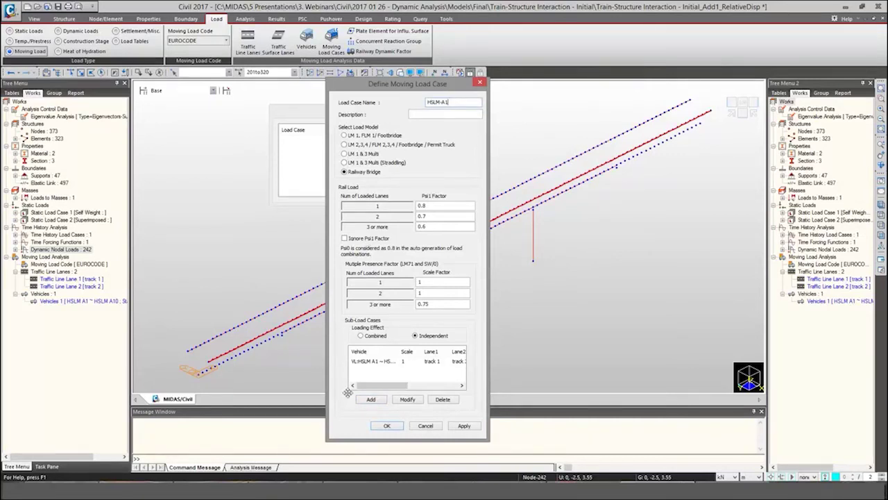
click(388, 425)
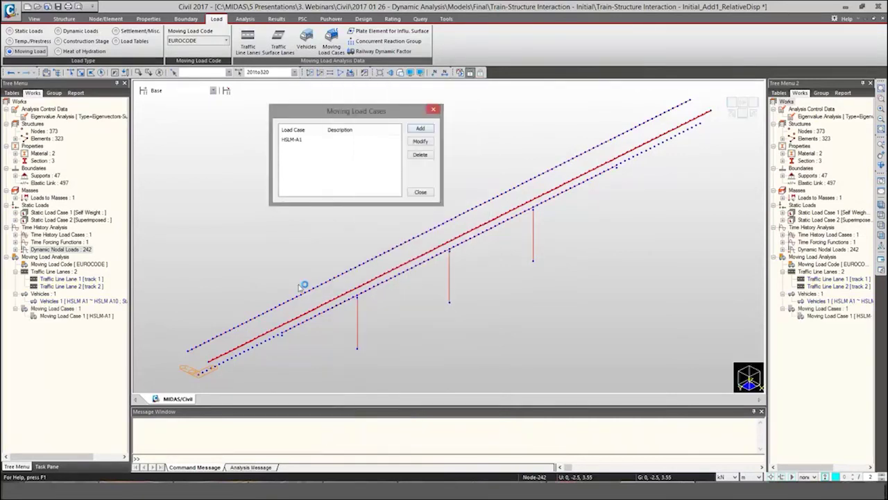
click(419, 192)
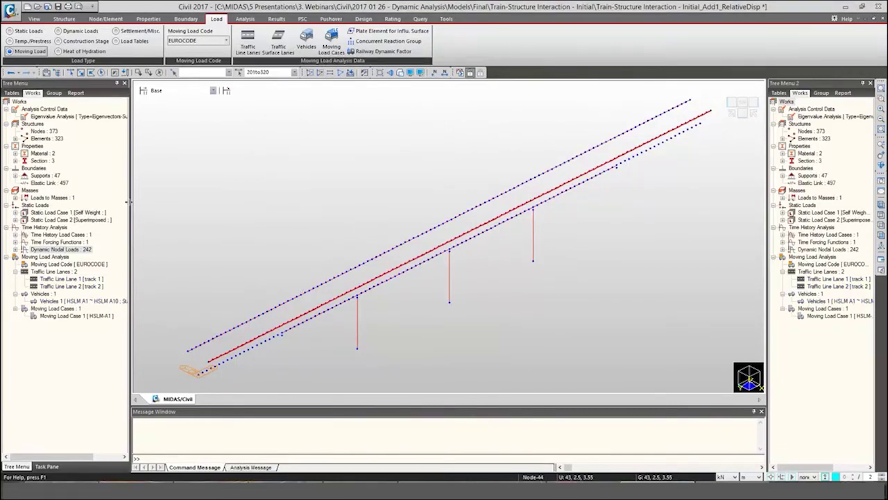
Step: Set the moving load analysis control data to use All Points for load point selection
click(246, 19)
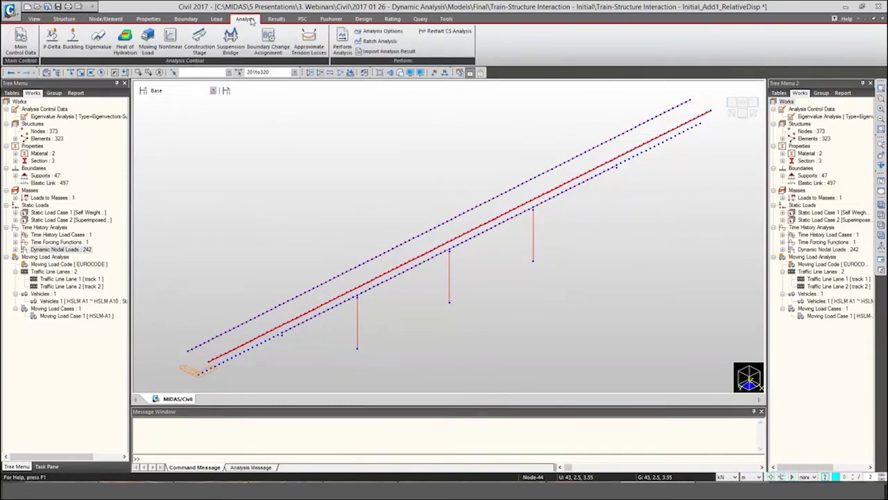
click(147, 38)
drag(139, 29, 417, 117)
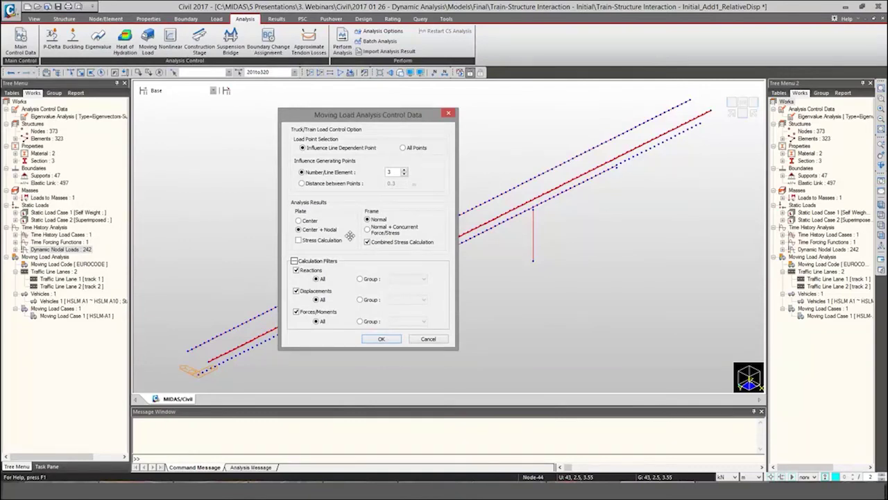
drag(373, 116, 369, 116)
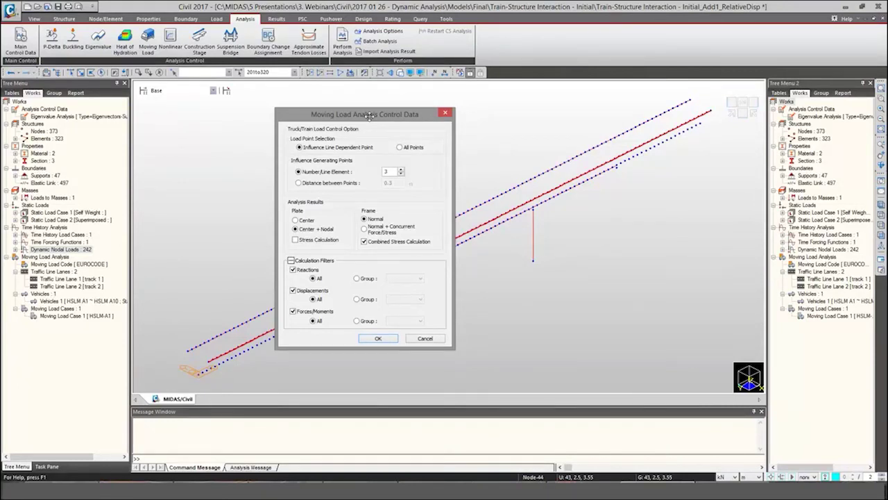
click(400, 147)
click(392, 339)
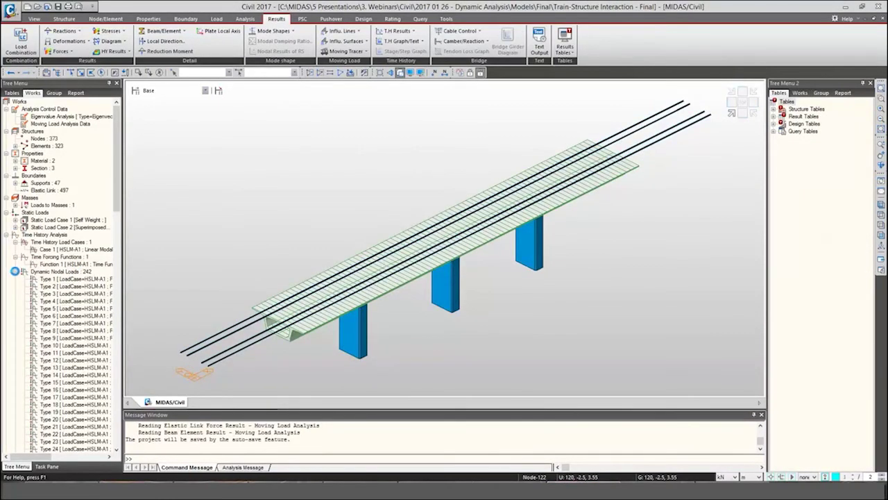
Step: Review the Railway Dynamic Factor settings and close them without applying anything
click(15, 271)
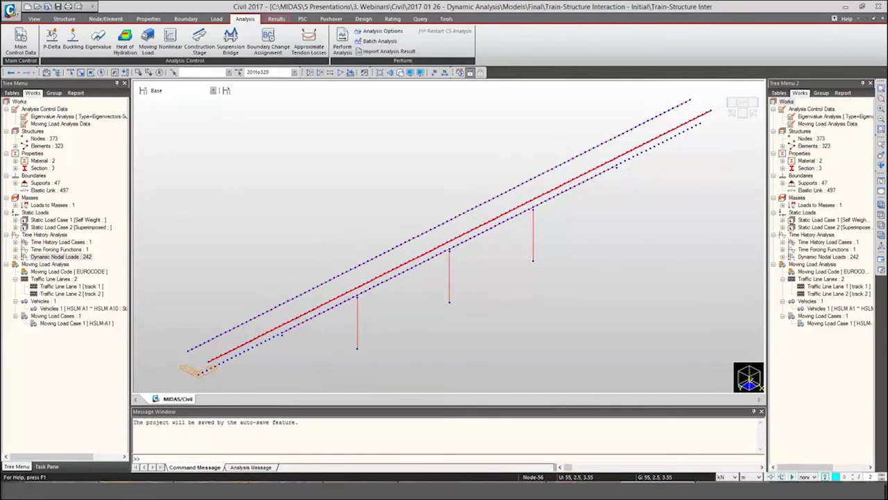
click(217, 19)
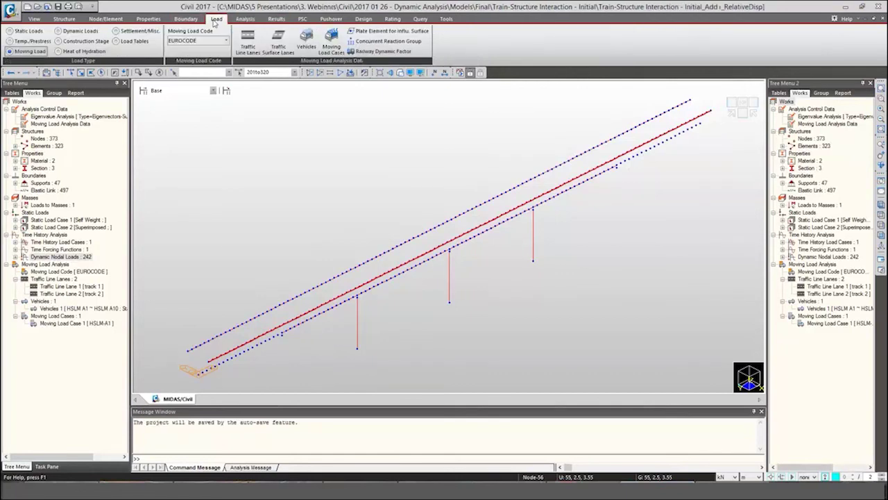
click(381, 52)
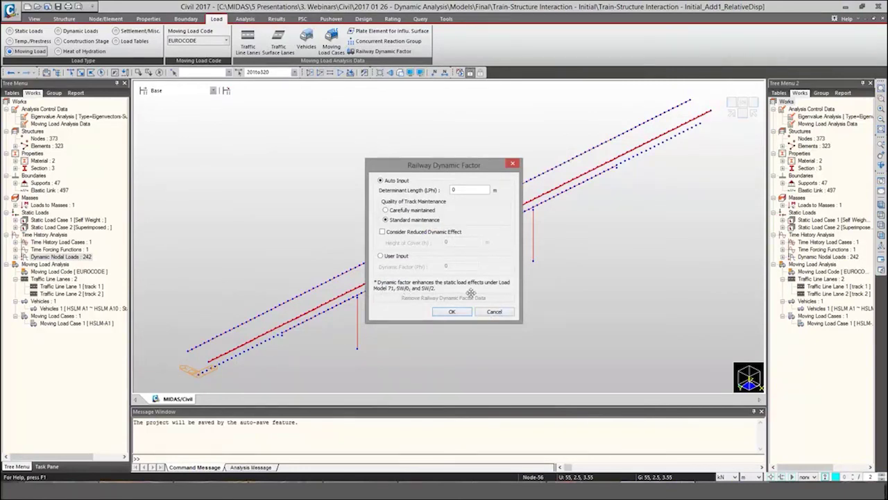
click(494, 312)
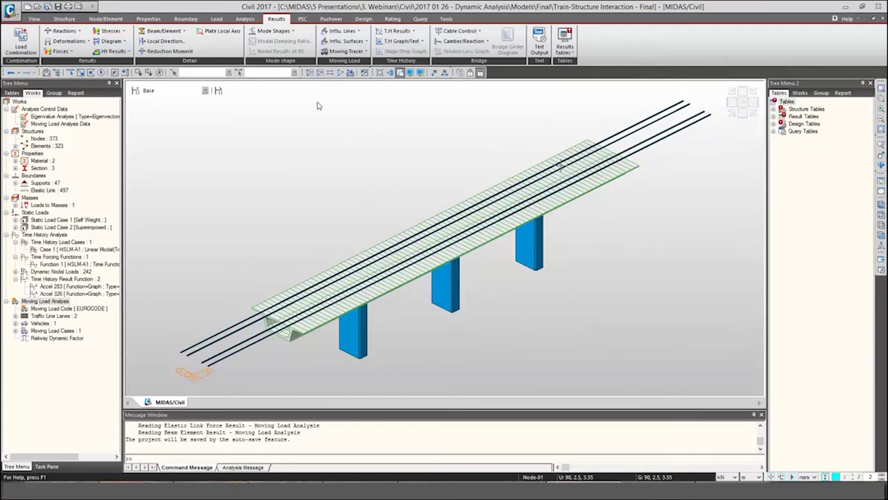
Step: Display the Mode 1 vibration mode shape of the final bridge model with contour and legend
click(277, 31)
click(288, 42)
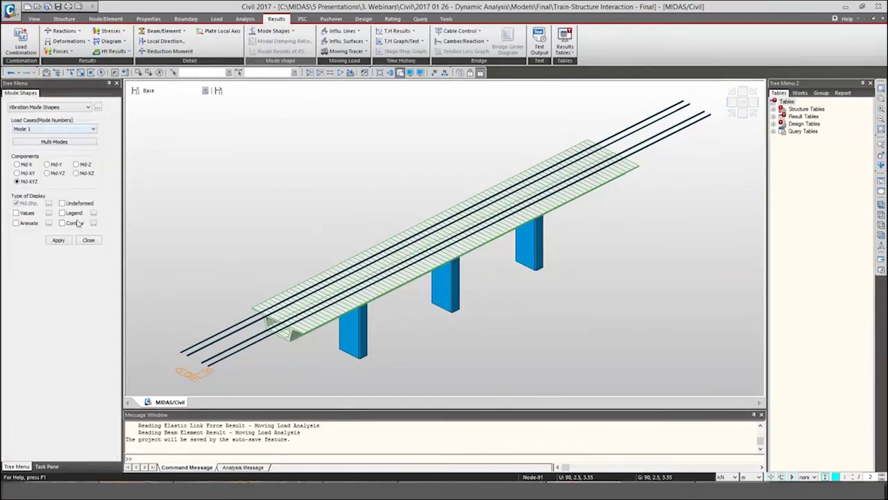
click(75, 222)
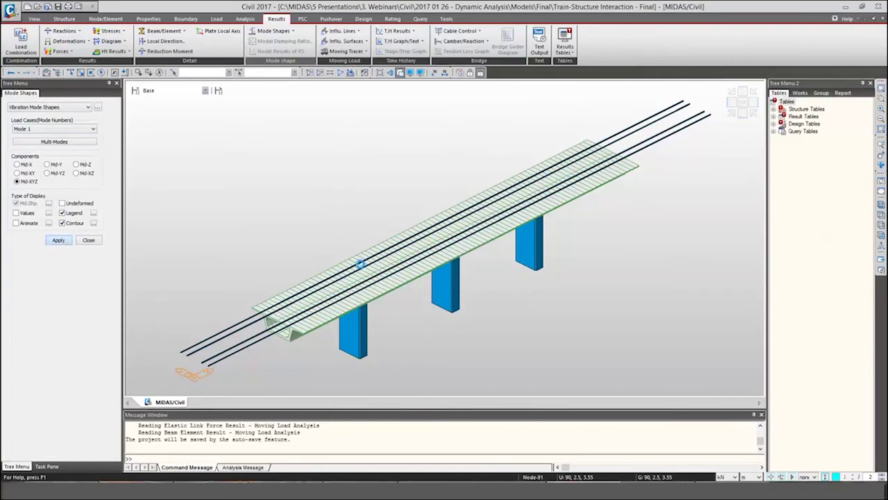
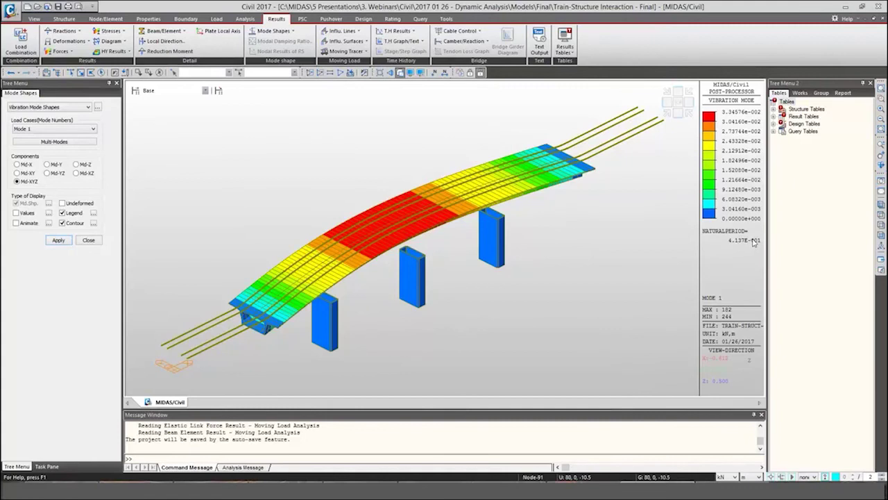
click(72, 129)
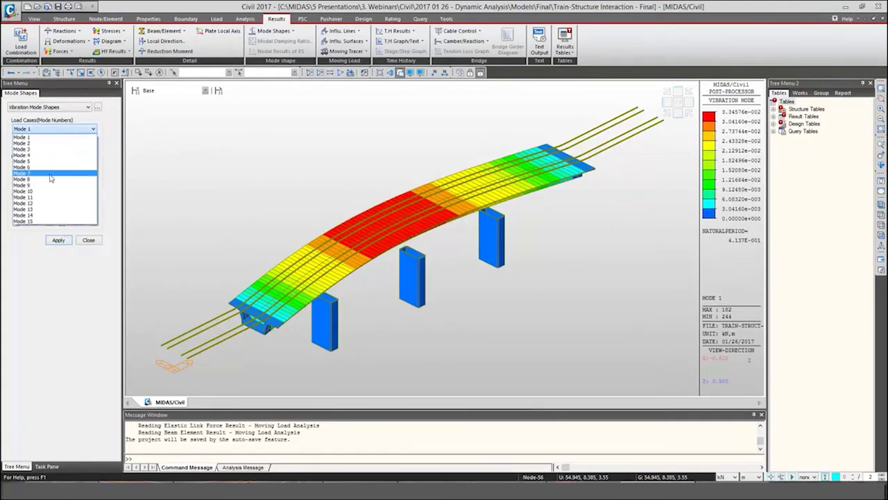
click(50, 285)
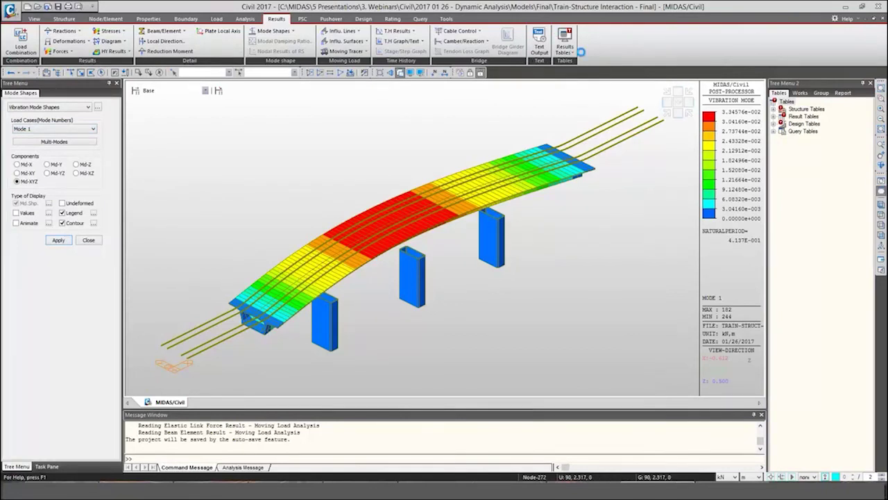
Step: Generate the vibration mode shape results table for nodes 1to373
click(566, 47)
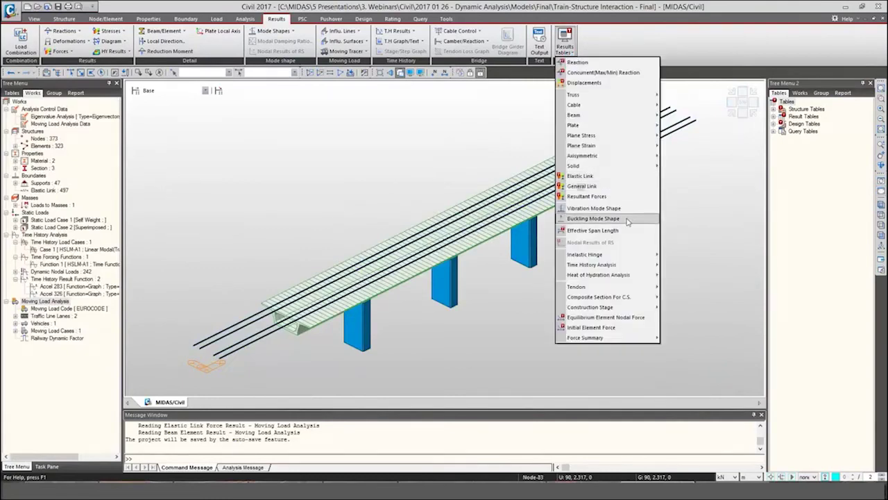
click(621, 208)
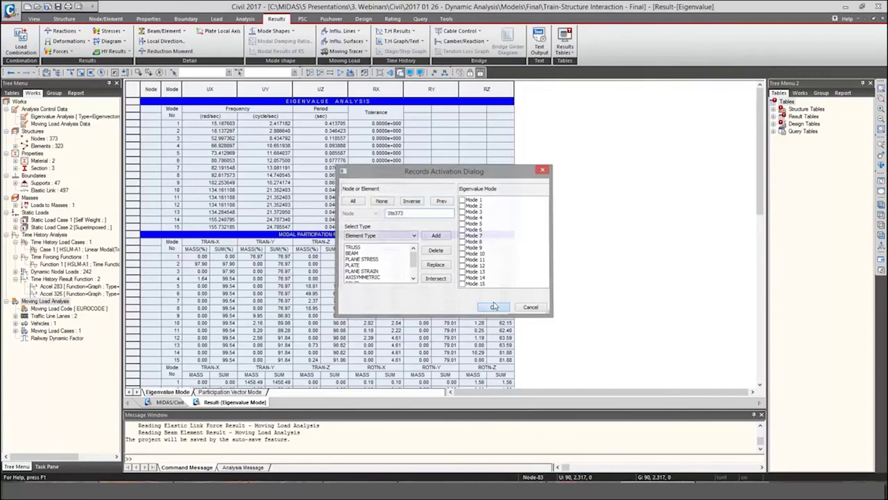
click(494, 306)
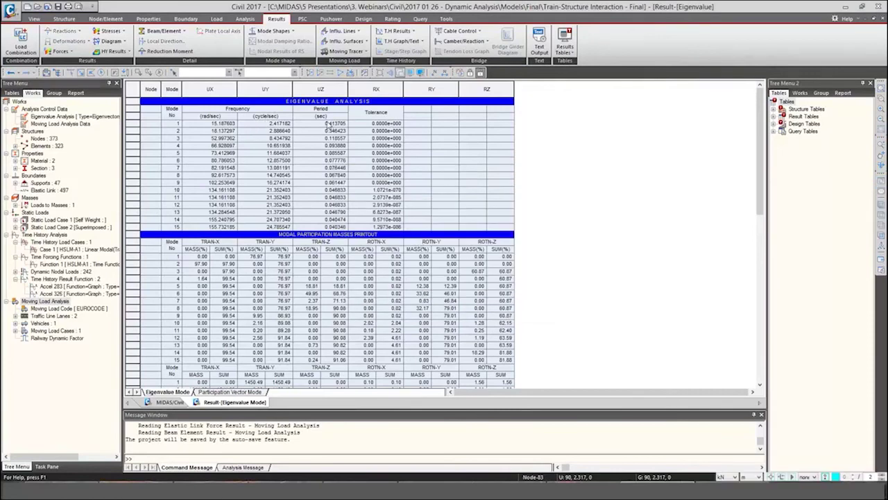
Step: Examine the eigenvalue frequencies, periods, modal participation masses and direction factors in the results table, and close it
drag(275, 123, 326, 227)
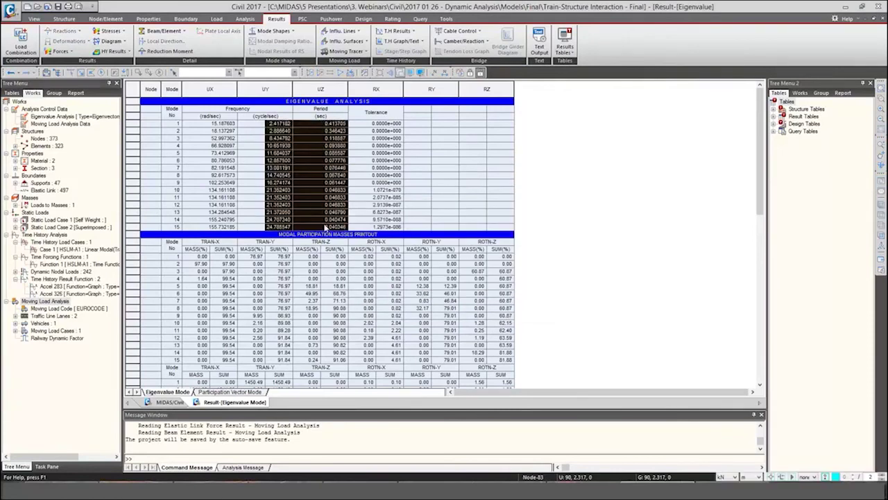
scroll(575, 206, down, 3)
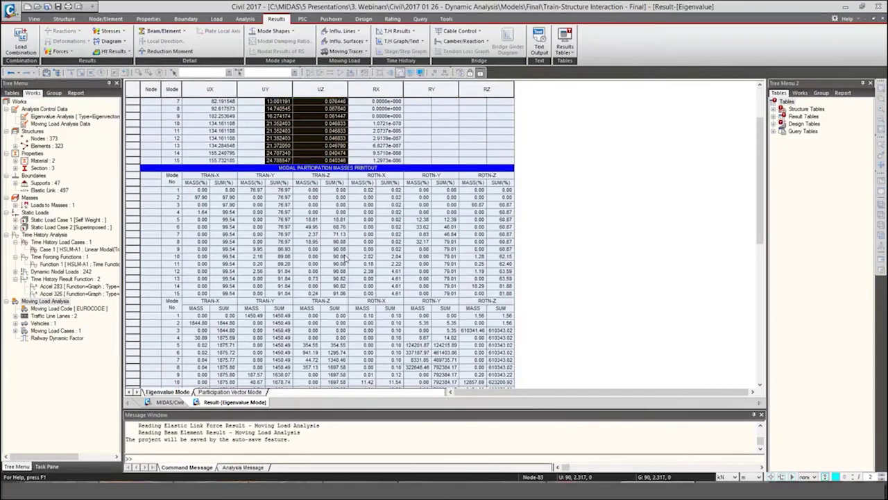
drag(342, 244, 174, 179)
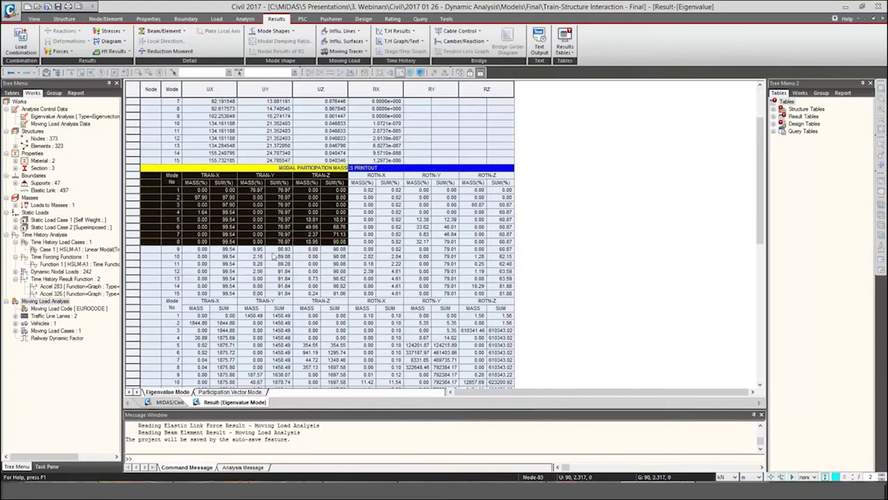
scroll(278, 248, down, 12)
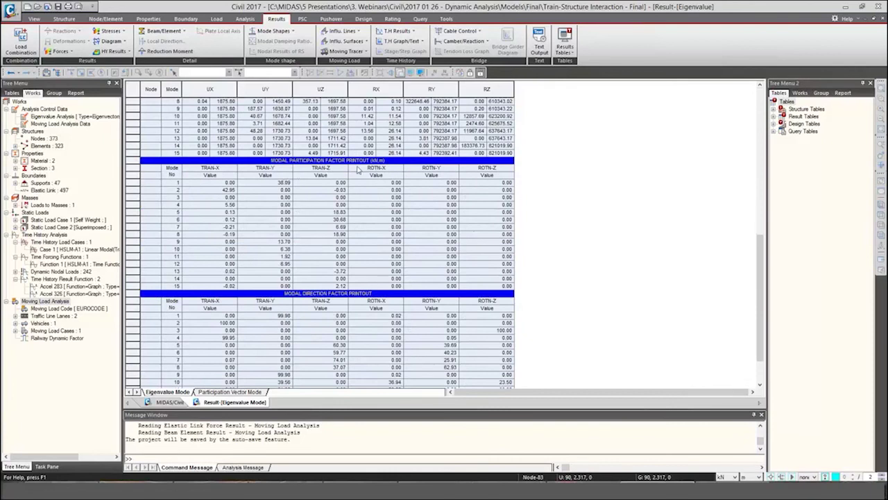
scroll(375, 235, down, 2)
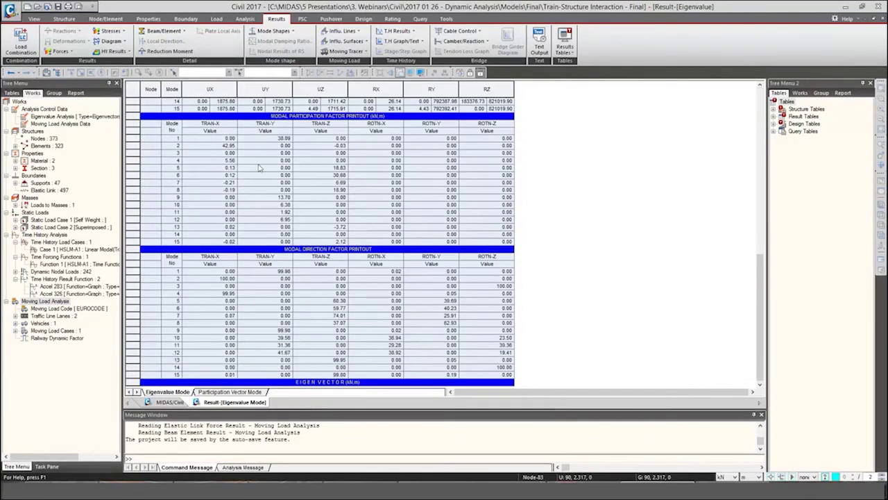
scroll(375, 260, up, 5)
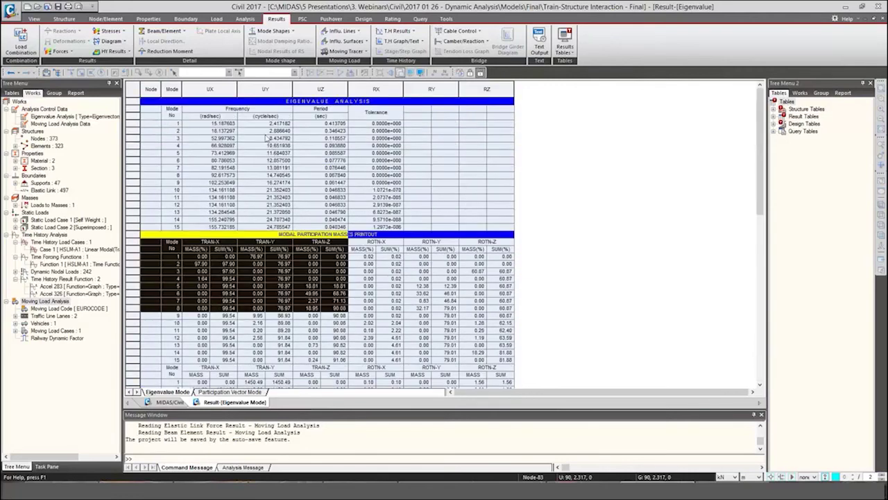
middle_click(252, 404)
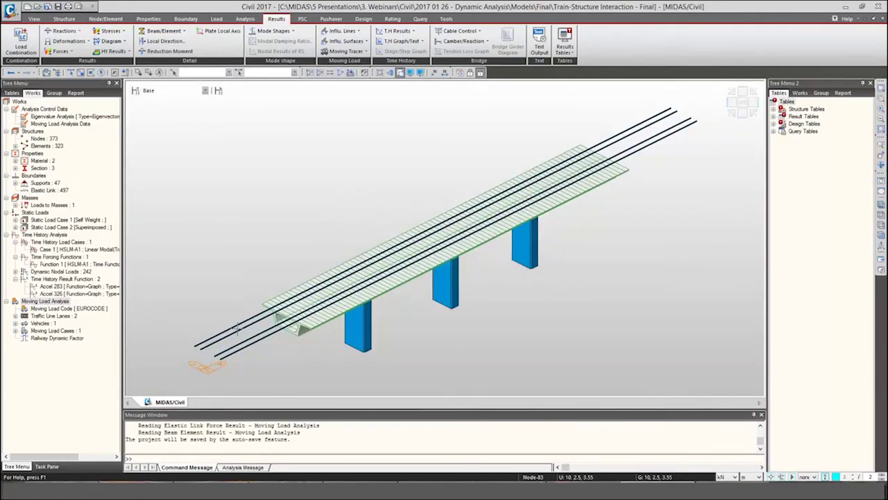
Step: Display the time history acceleration results of load case HSLM-A1 at step 2.96 with a legend, and close the results
mouse_move(238, 327)
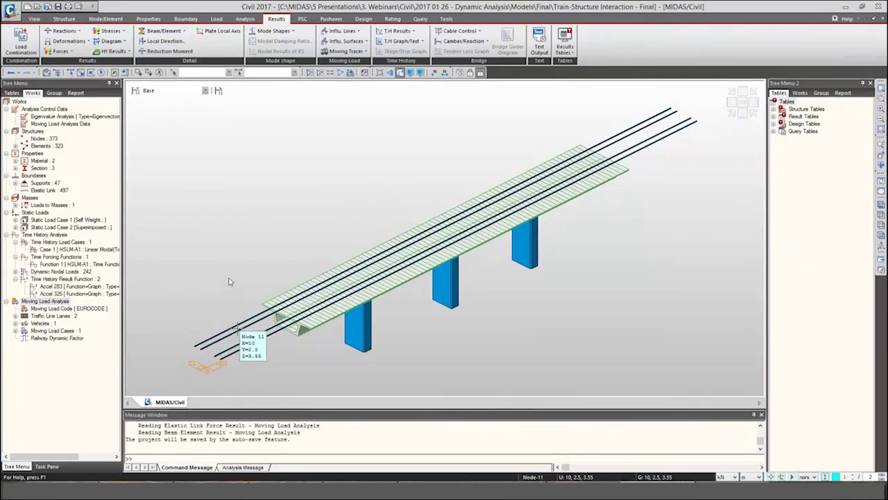
click(408, 32)
click(409, 43)
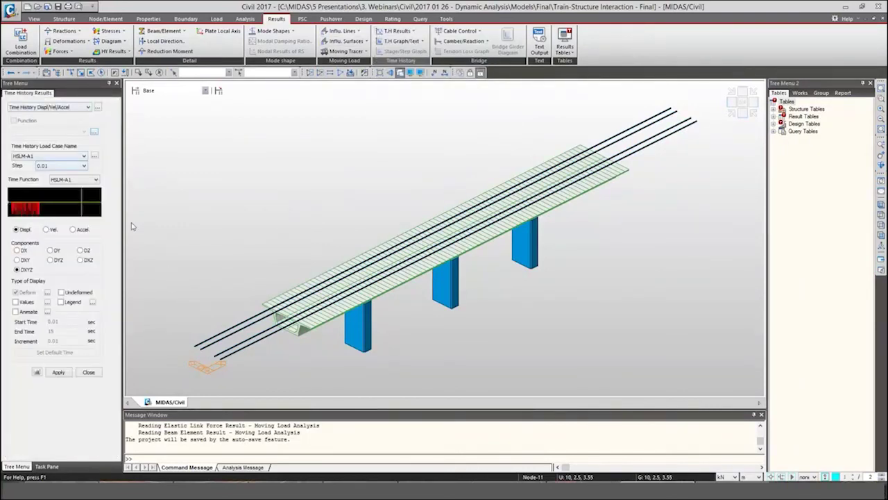
drag(16, 203, 28, 202)
click(27, 202)
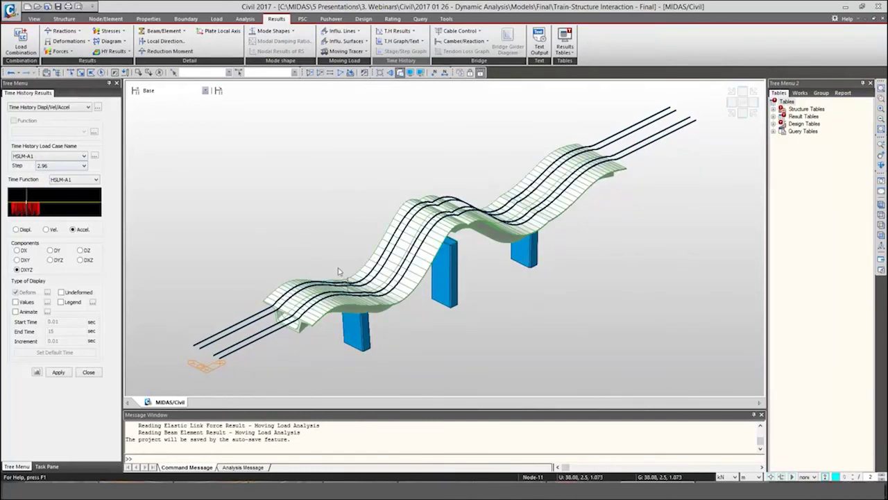
click(69, 302)
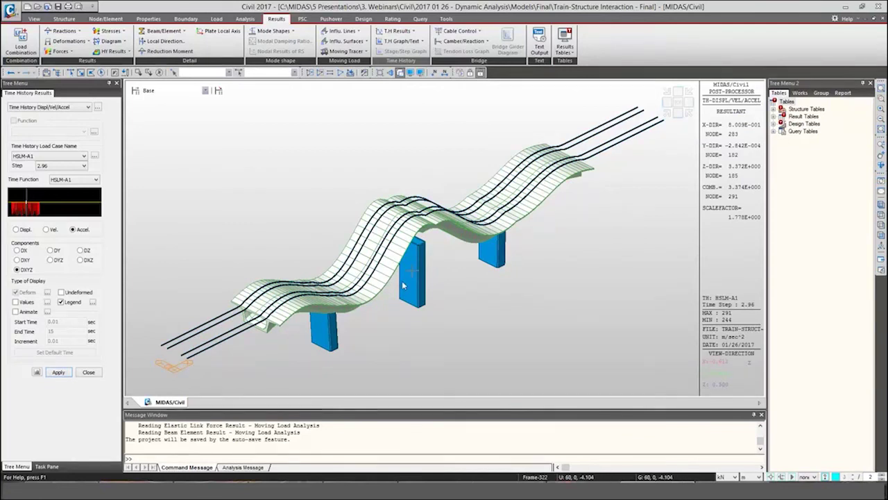
click(89, 372)
Step: Switch the bridge model to wireframe and start a new Displ/Vel/Accel graph function, selecting the deck node in the span before the middle pier
click(881, 190)
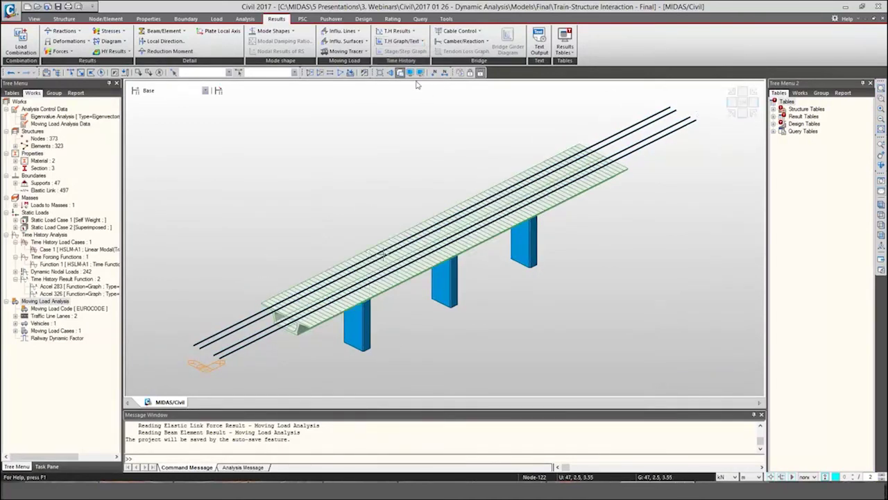
click(408, 73)
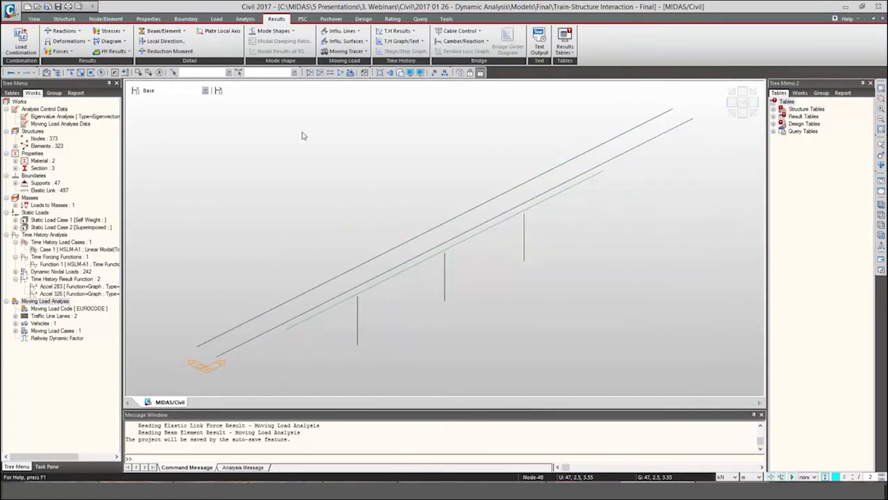
click(401, 41)
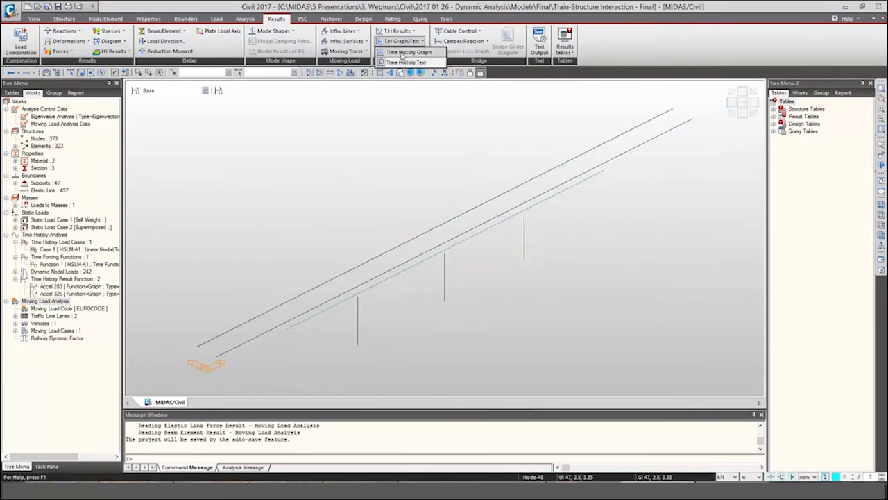
click(409, 52)
click(69, 109)
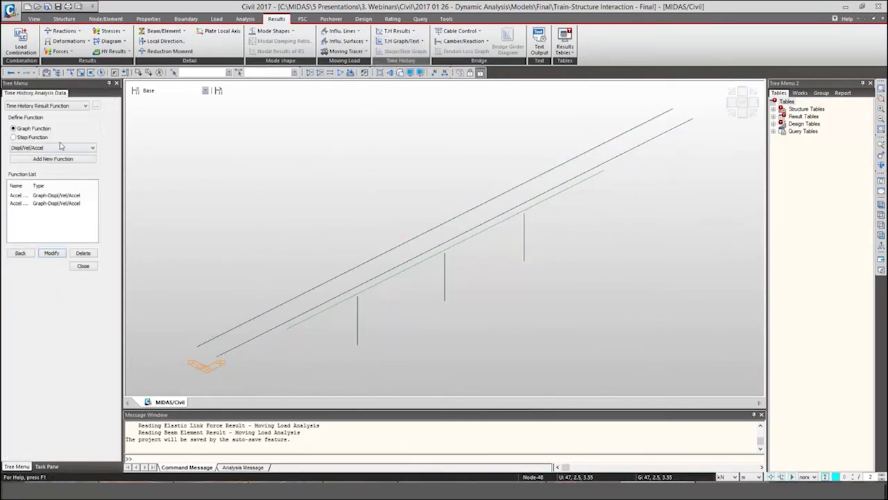
click(38, 159)
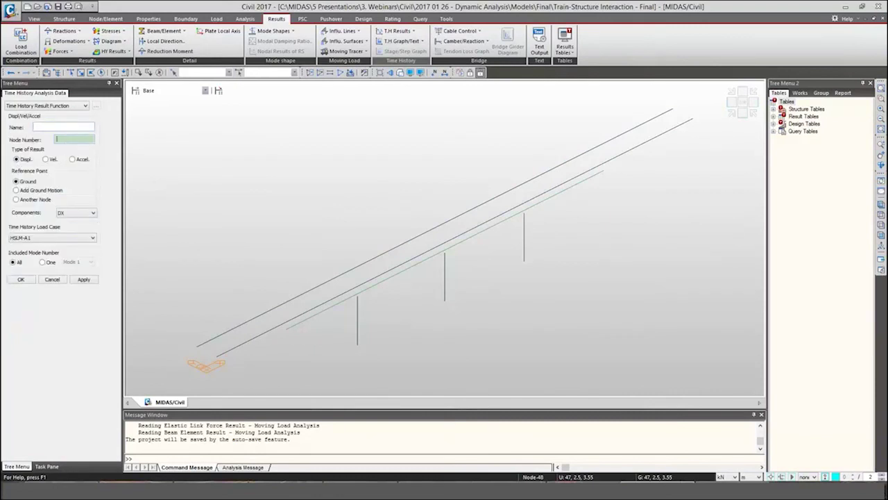
click(401, 272)
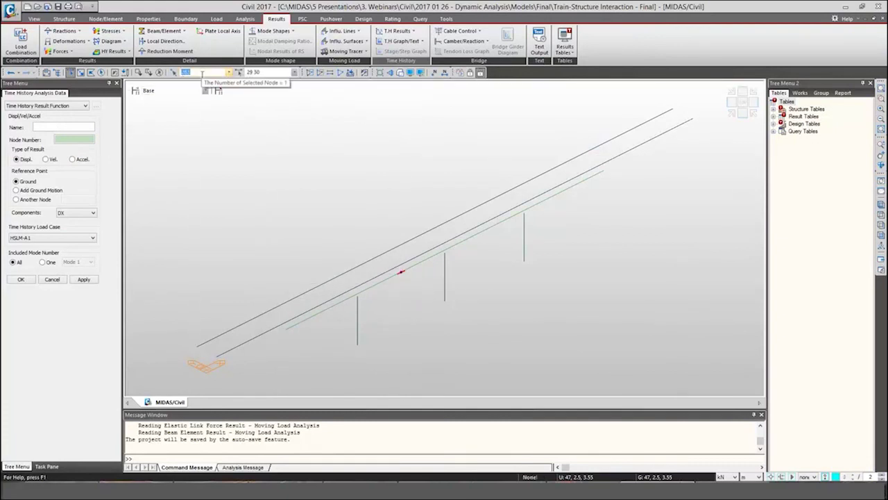
Step: Define the Deck Accel function for node 283 as acceleration with added ground motion, component DZ, load case HSLM-A1
click(57, 127)
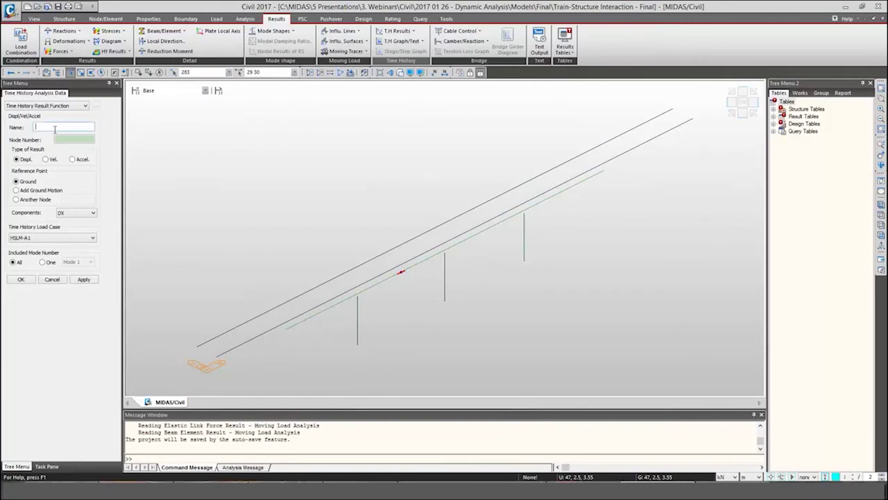
text(Deck Accel)
click(64, 138)
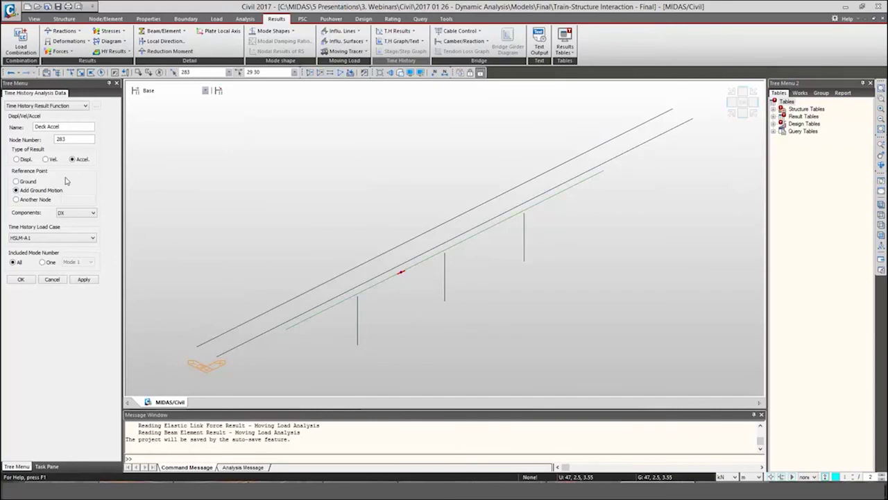
click(77, 212)
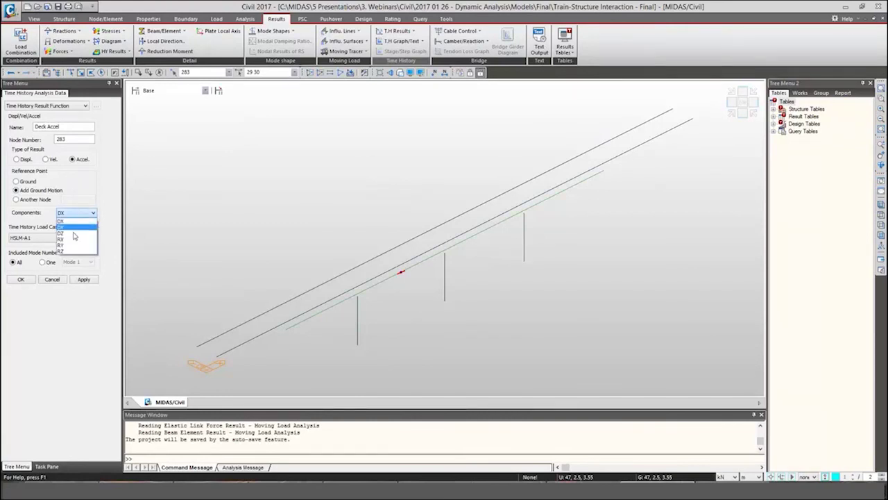
click(69, 233)
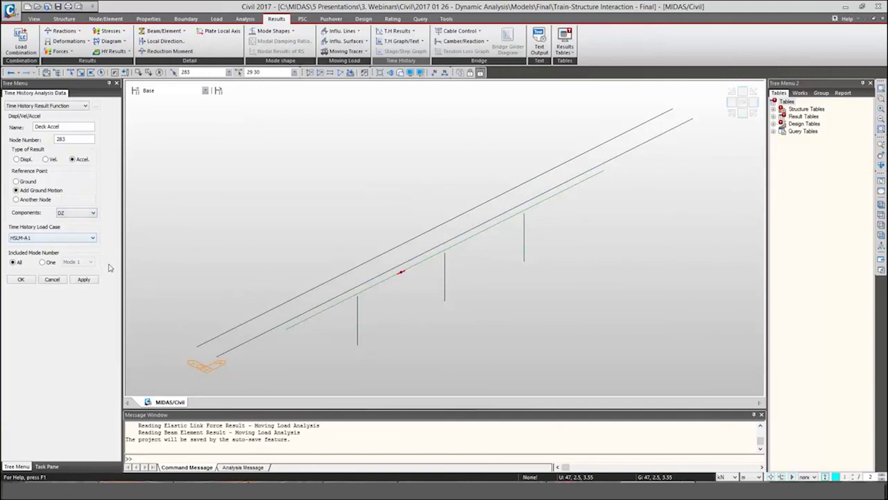
click(29, 280)
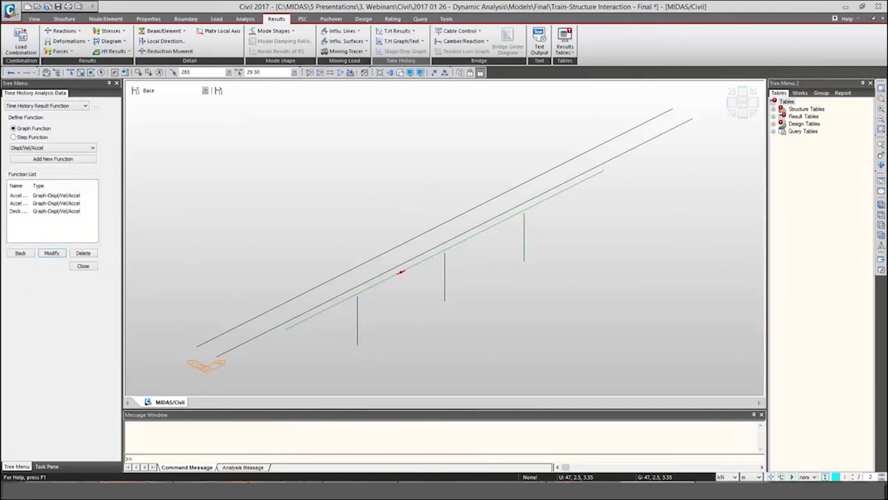
click(21, 254)
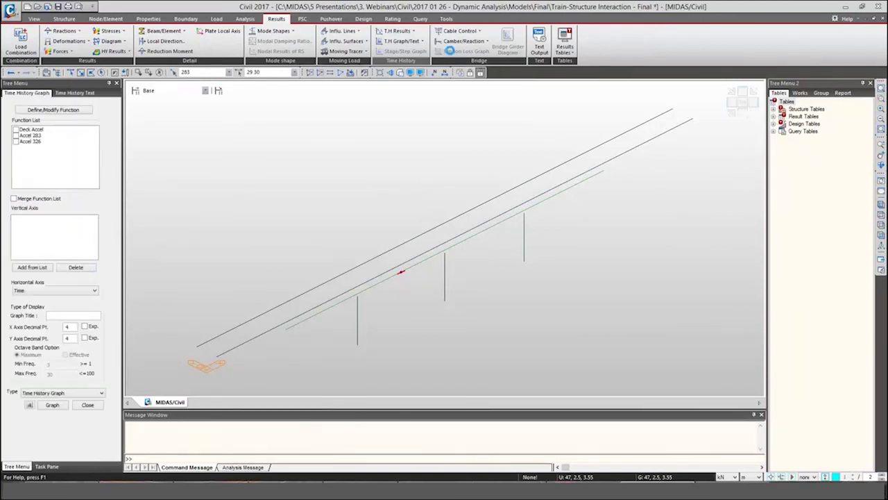
Step: Plot Accel 283 and Accel 326 against time in a graph titled Deck Acceleration, with 2 decimal places on both axes
click(401, 41)
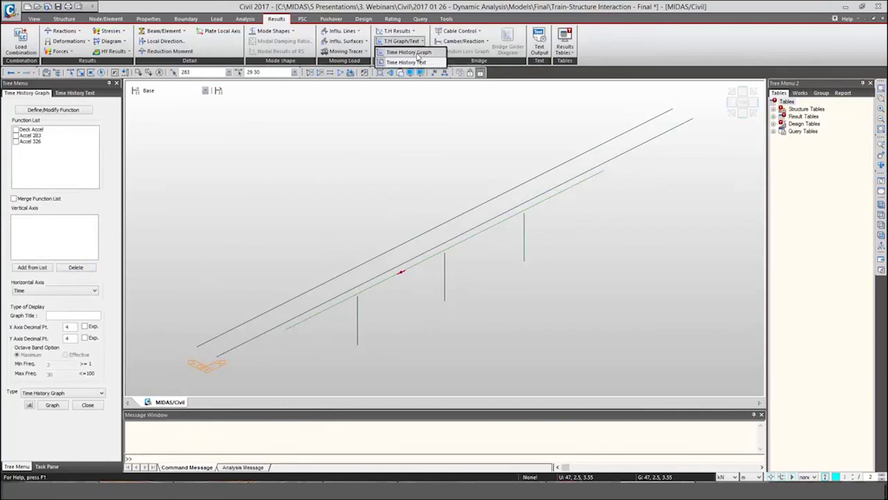
click(416, 53)
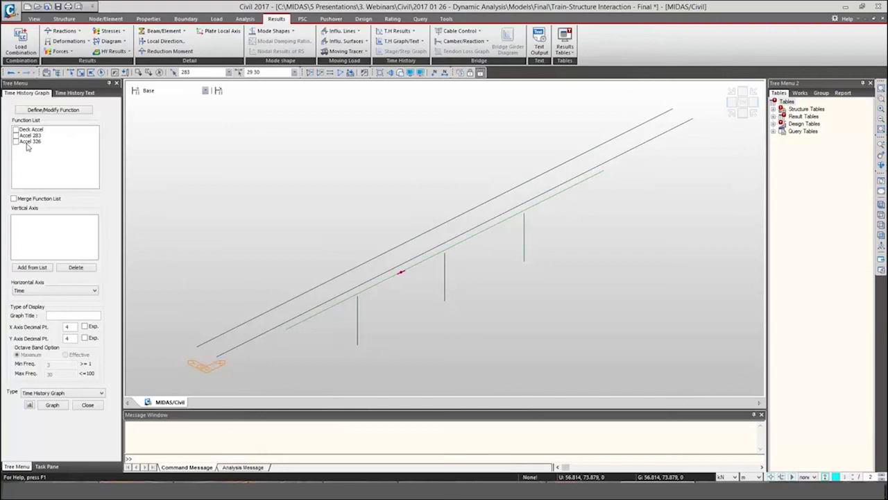
click(16, 142)
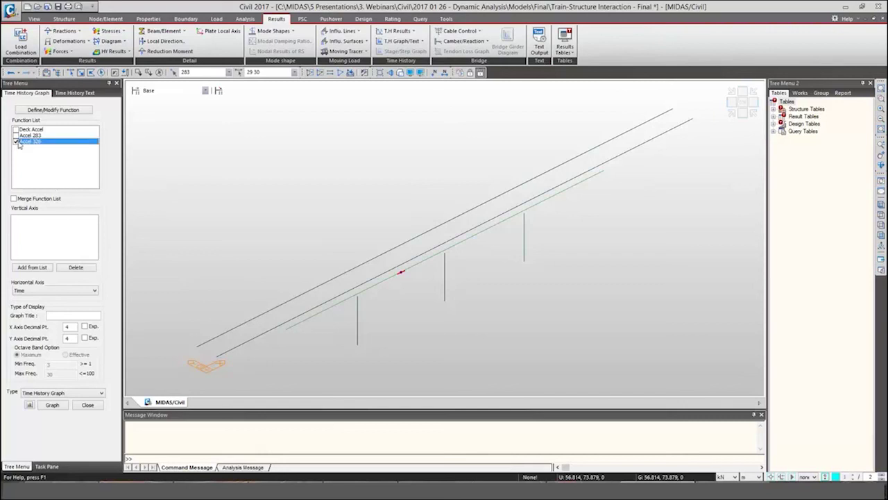
click(16, 135)
click(43, 267)
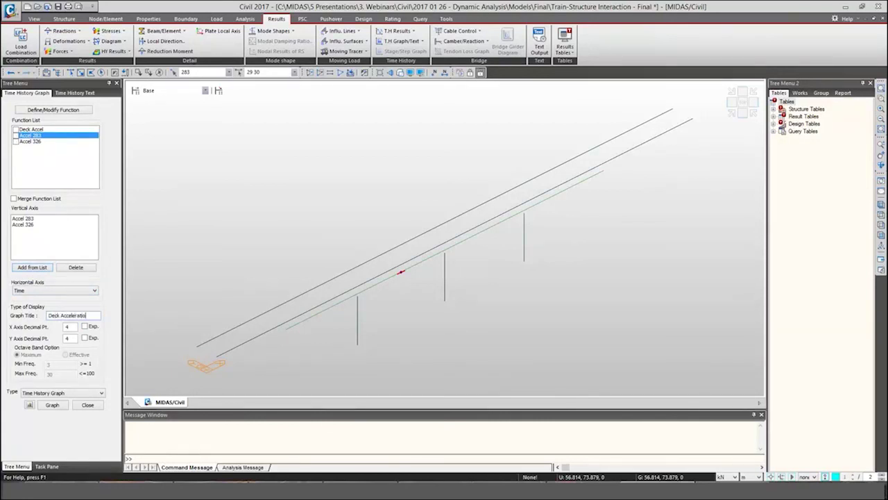
text(2)
key(Tab)
click(52, 405)
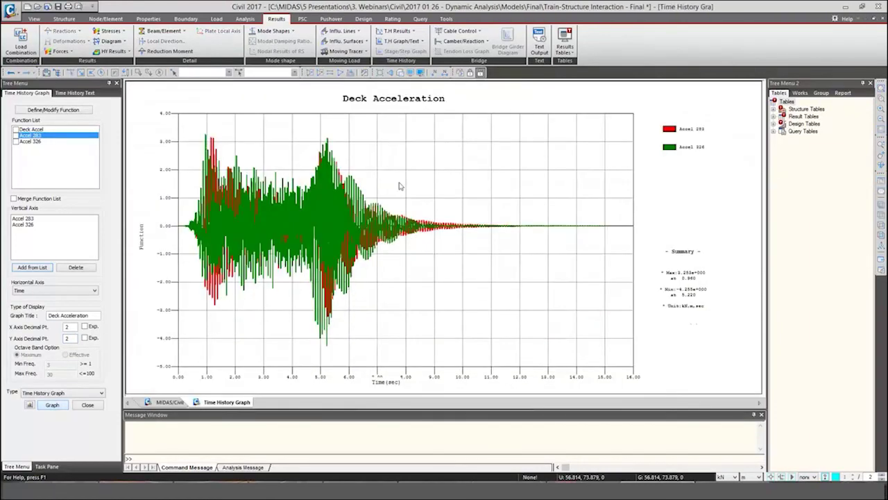
Step: Inspect the Deck Acceleration graph between about 4 and 8 seconds, restore its full range, and close it
click(735, 171)
drag(297, 128, 408, 357)
right_click(350, 222)
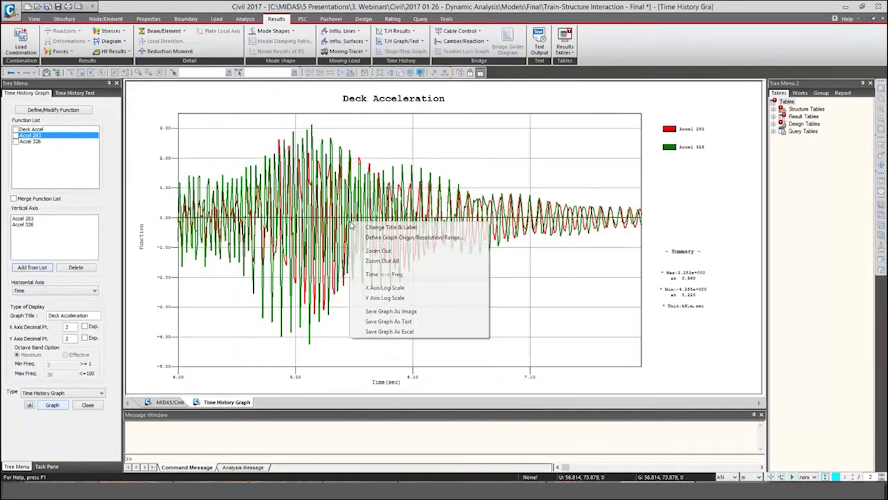
click(381, 263)
middle_click(228, 402)
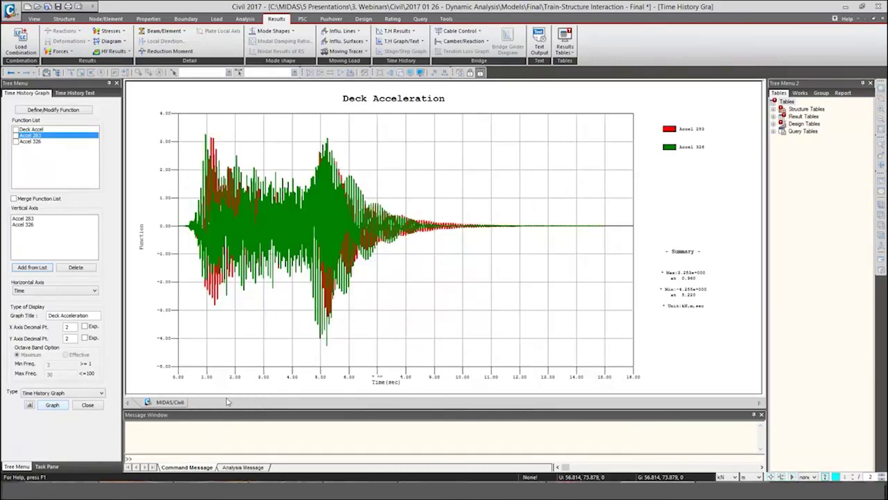
Step: Remove Accel 283 from the vertical axis and plot Accel 326 alone in a maximised time history graph
click(27, 218)
click(75, 267)
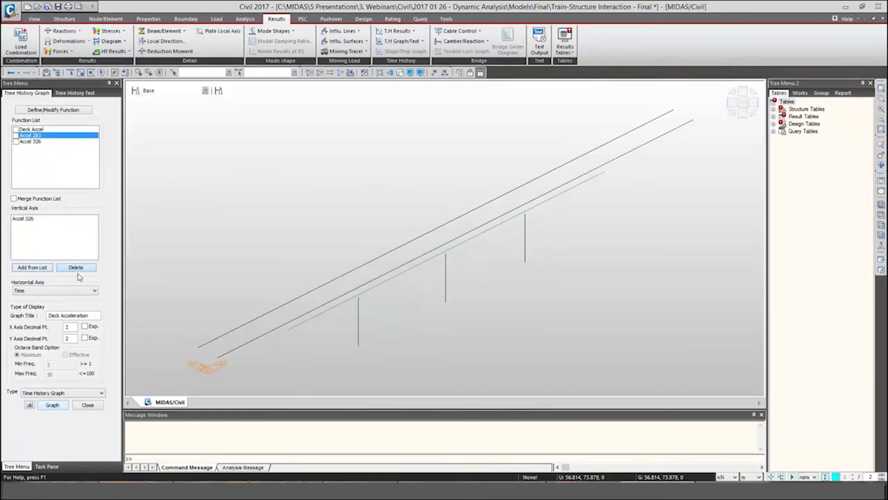
click(27, 220)
click(54, 405)
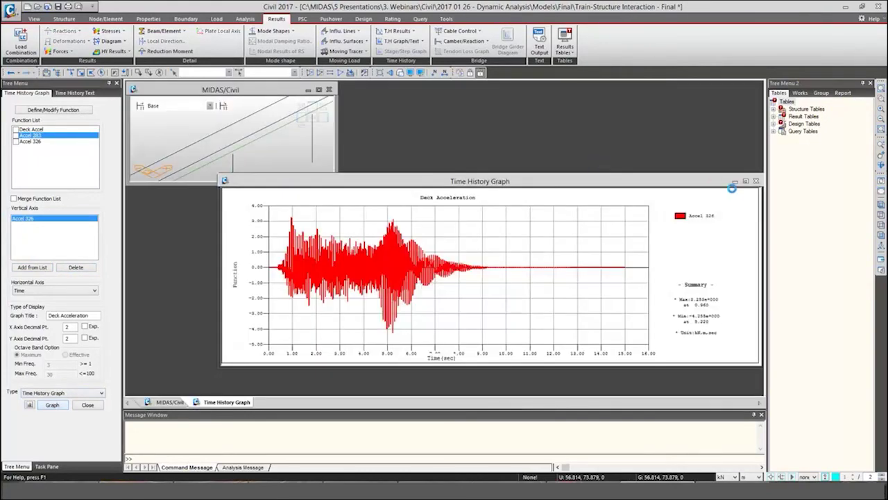
click(745, 181)
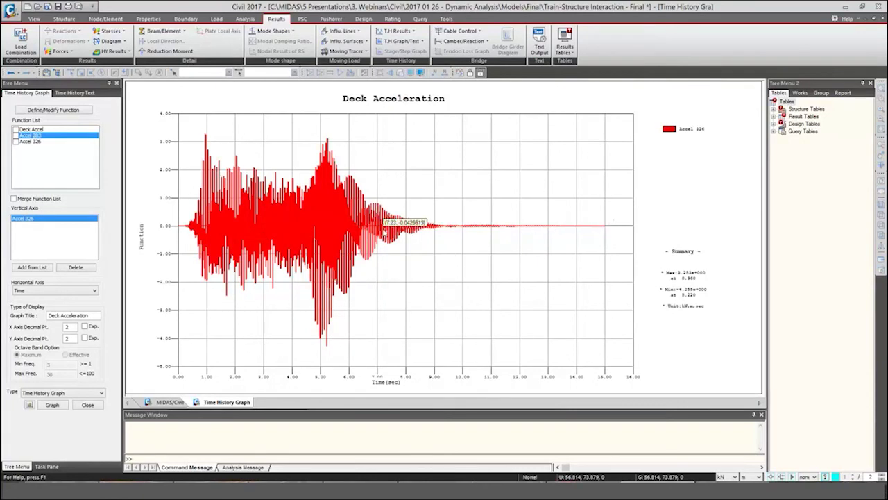
Step: Convert the Accel 326 graph to the frequency domain, inspect its highest peak up close, restore the full range, and close the graph and its settings
right_click(430, 281)
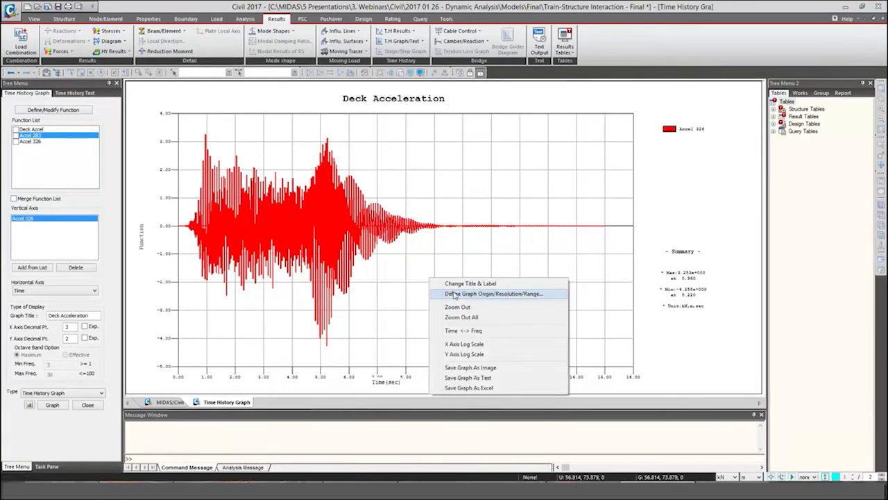
click(471, 331)
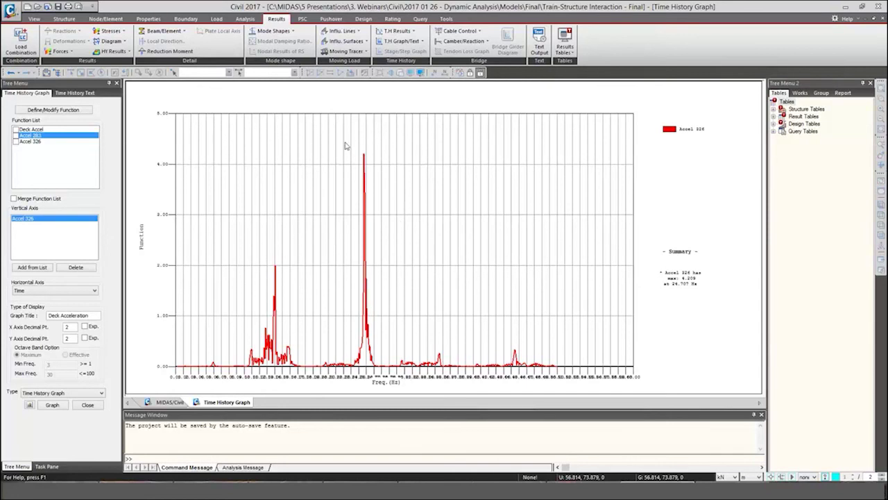
drag(347, 137, 390, 245)
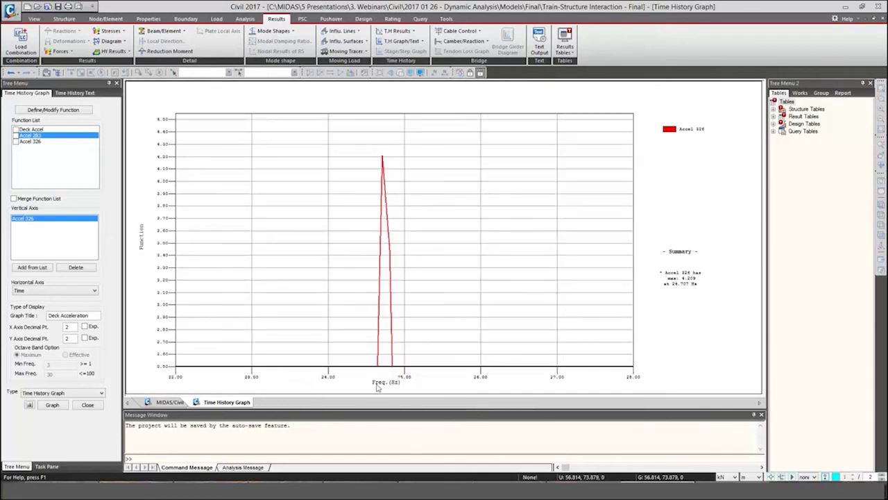
right_click(454, 218)
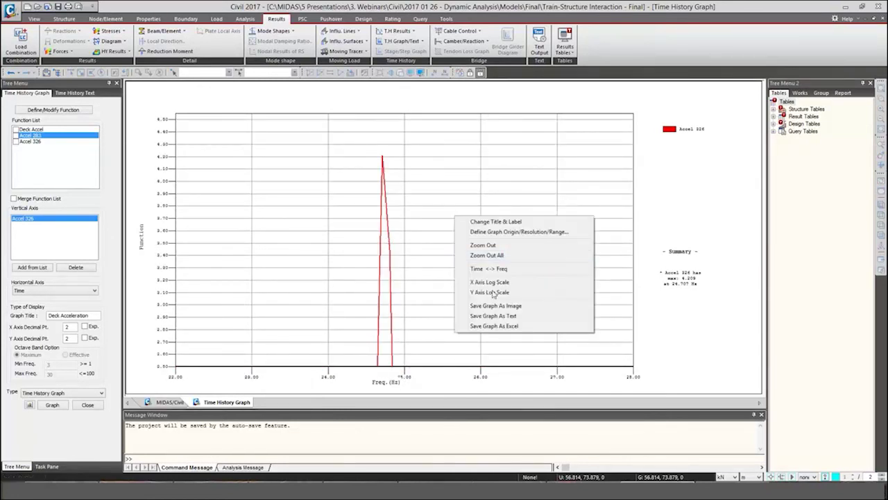
click(490, 256)
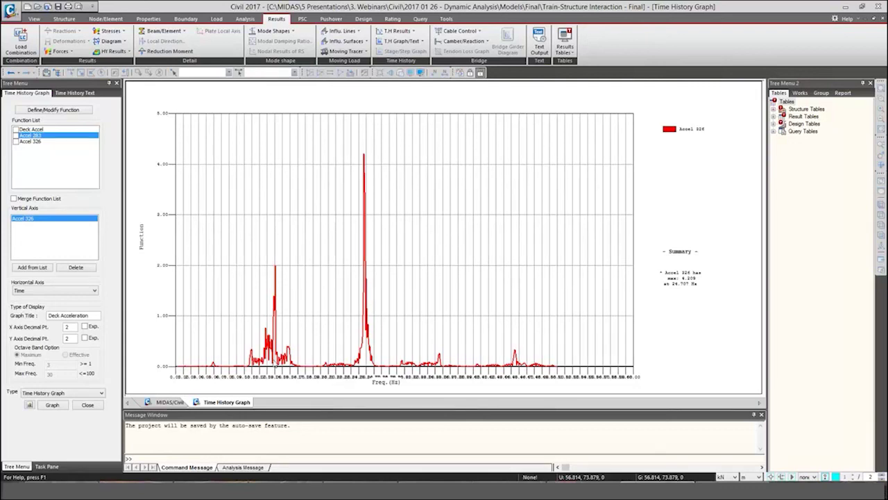
middle_click(230, 405)
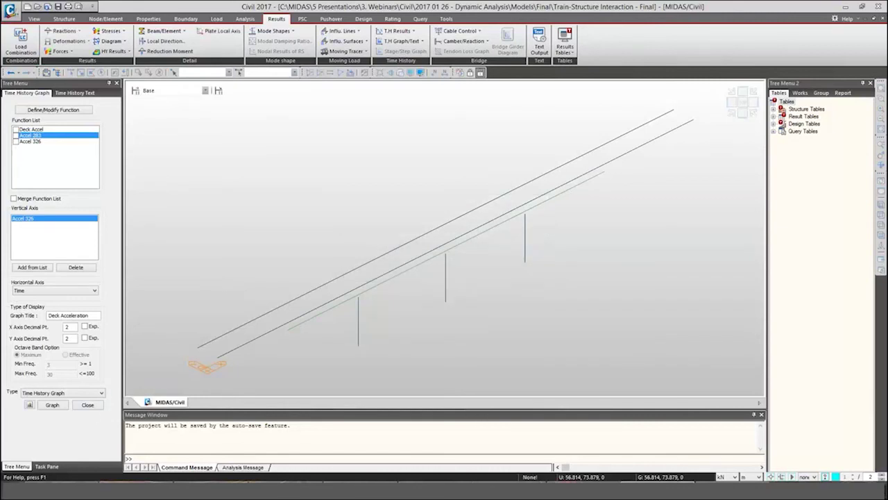
click(88, 404)
Step: Collapse the dynamic nodal loads in the model tree and examine the load cases of the MVL load combination, keeping HSLM A(MV) selected
scroll(530, 192, up, 1)
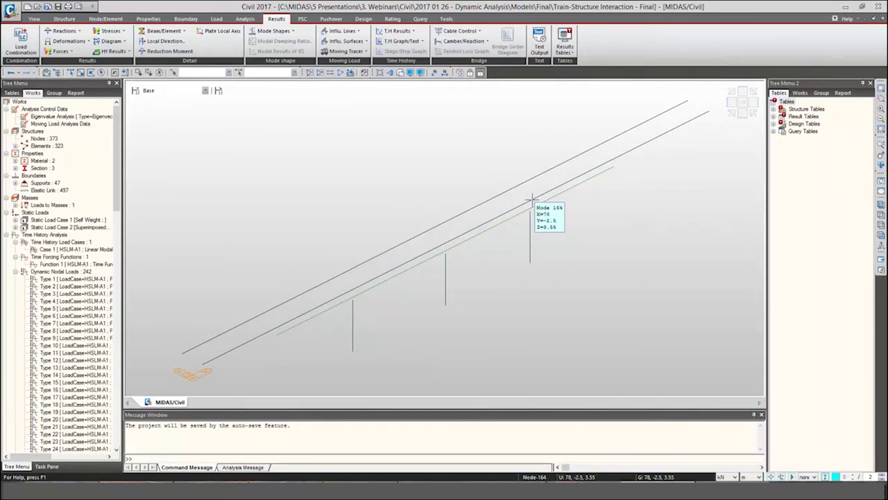
click(15, 272)
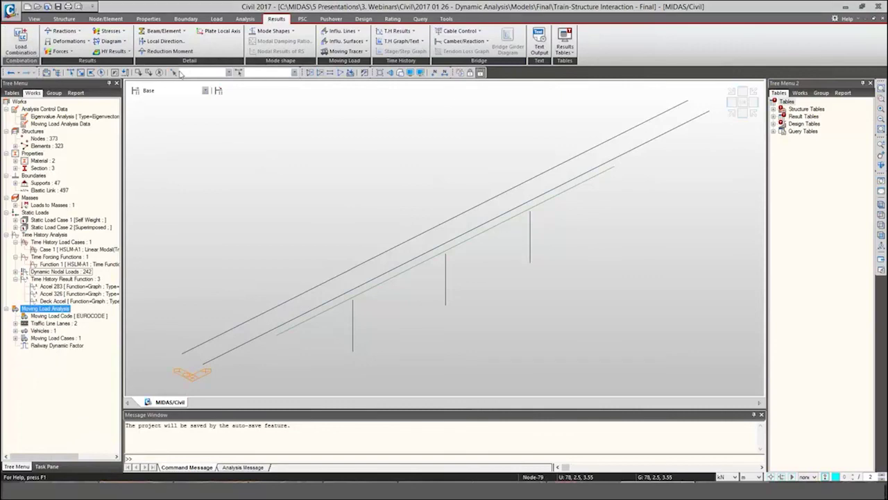
click(20, 41)
drag(243, 6, 398, 64)
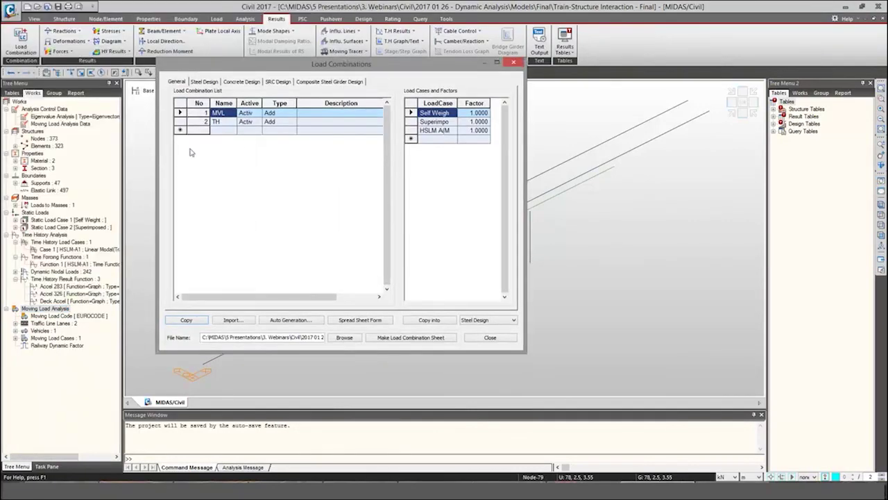
click(436, 122)
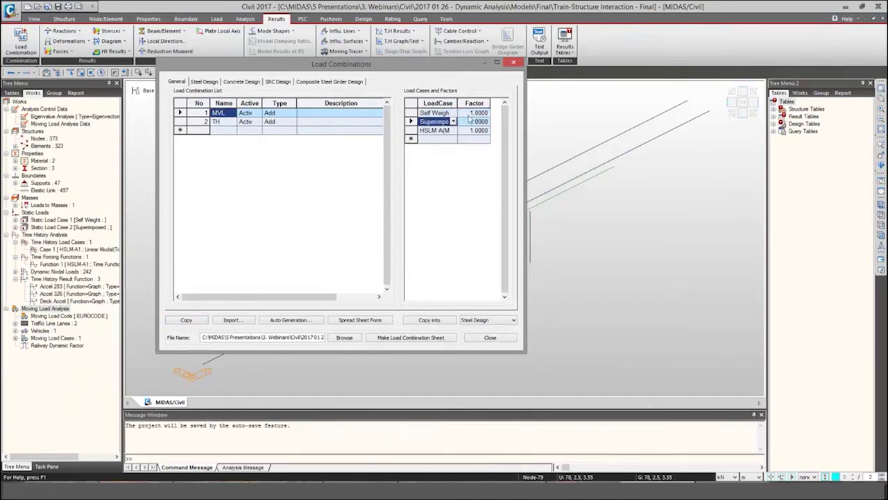
click(447, 132)
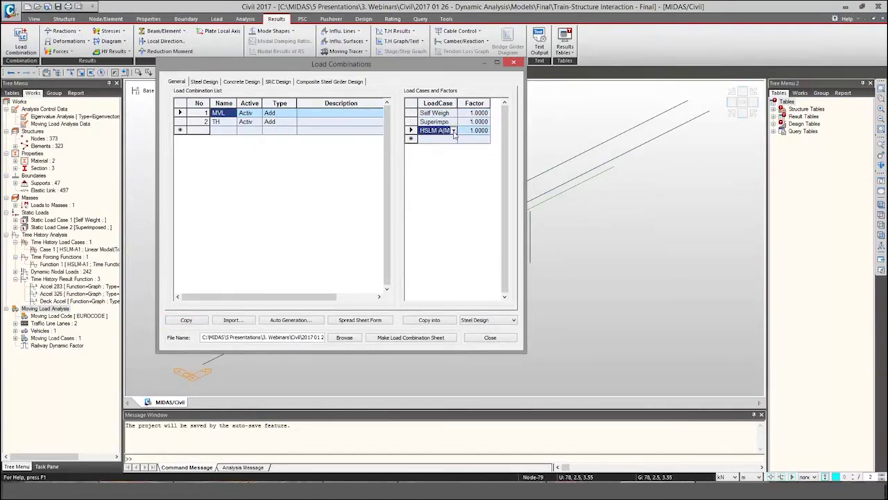
click(453, 130)
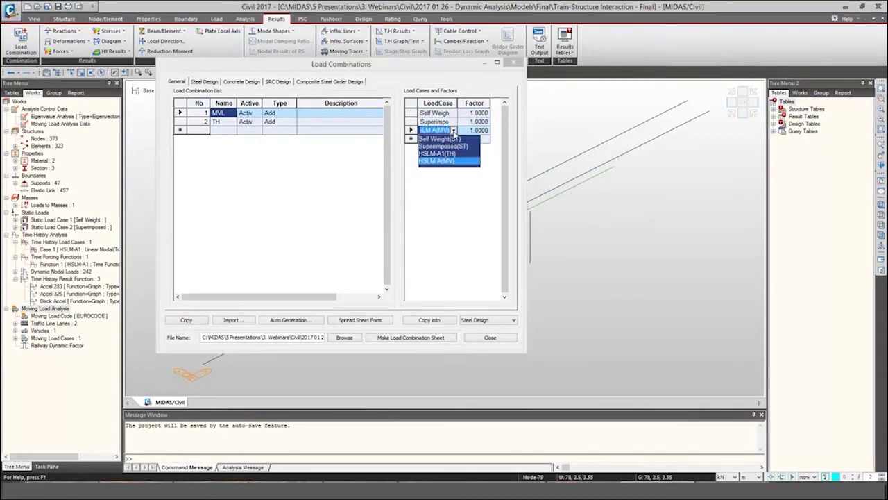
click(449, 162)
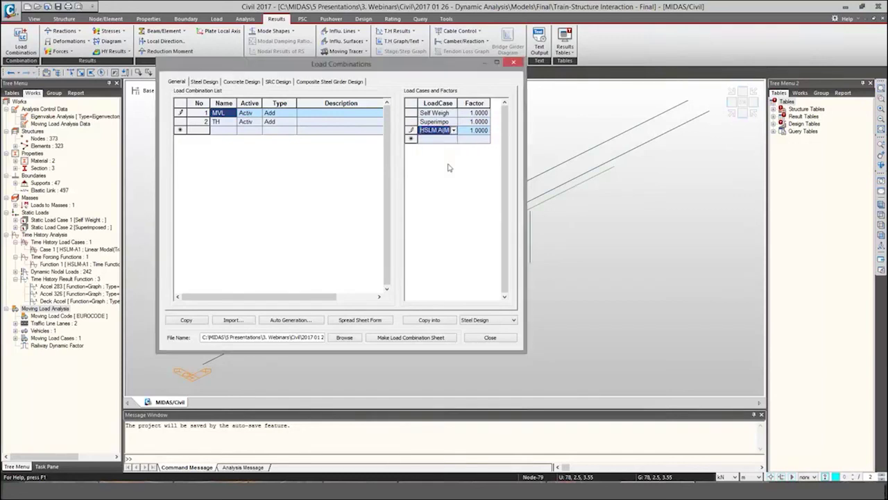
Step: Examine the load cases of the TH load combination, keeping HSLM-A1(TH) selected, and close the load combinations
click(220, 121)
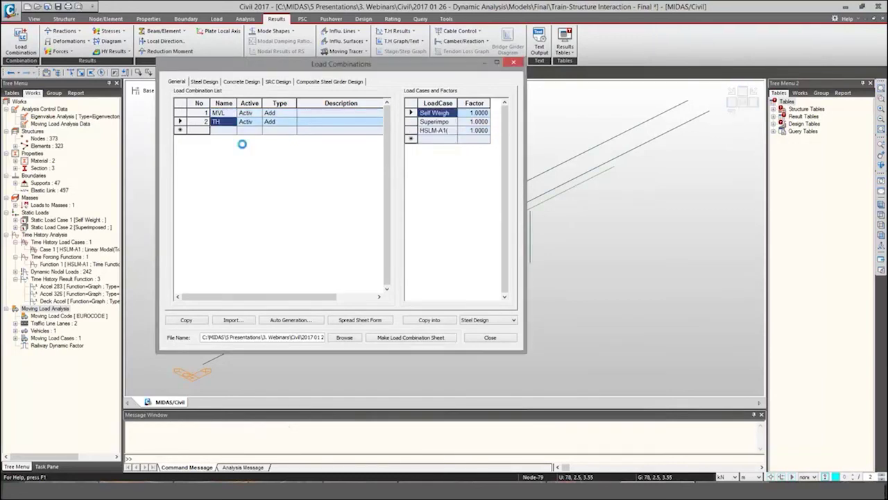
click(437, 131)
click(453, 131)
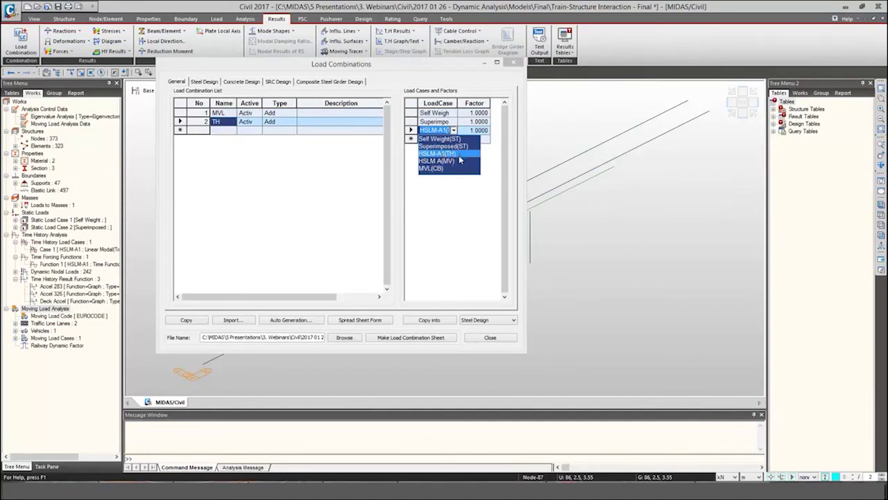
click(222, 113)
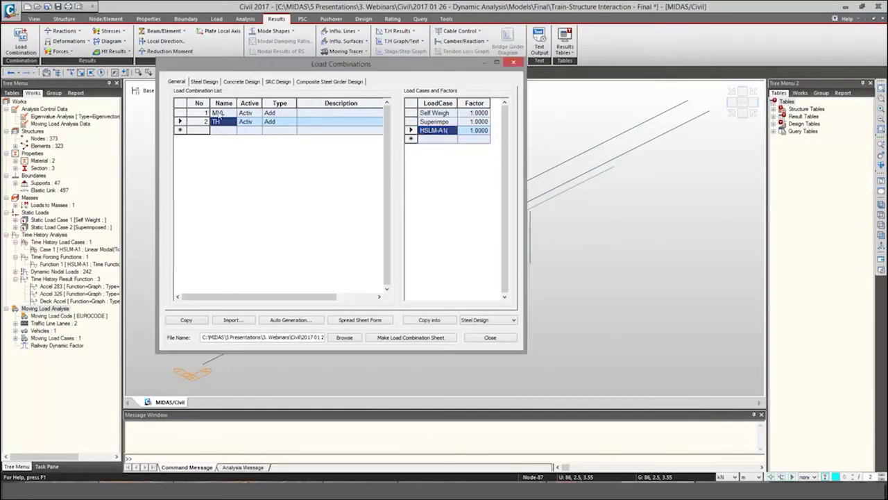
click(519, 65)
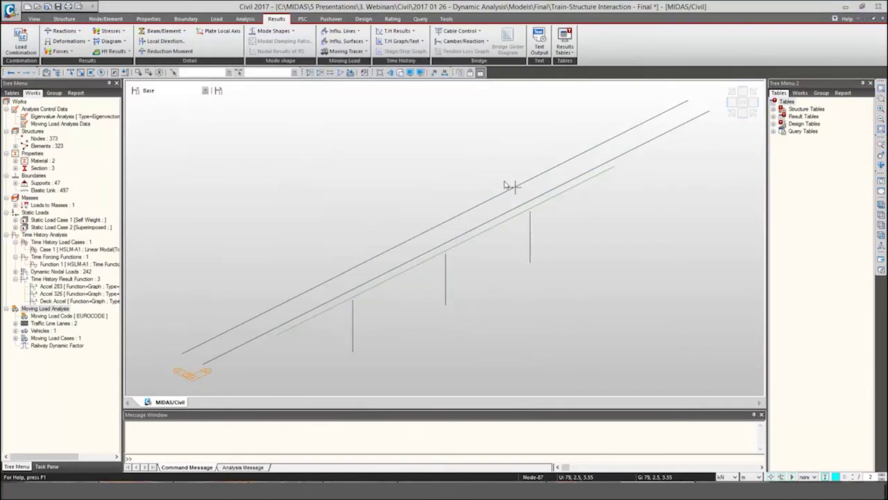
Step: Display the My beam force diagram for Self Weight in a front elevation view, with solid fill and a legend
click(69, 51)
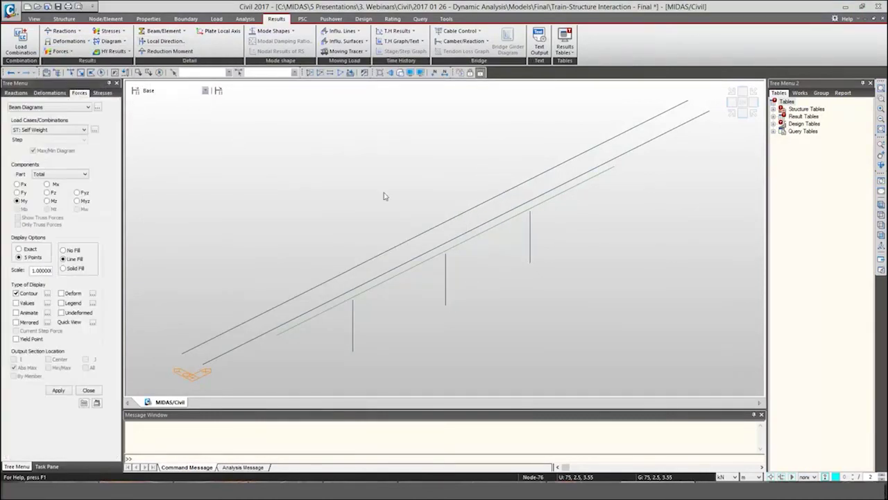
click(743, 113)
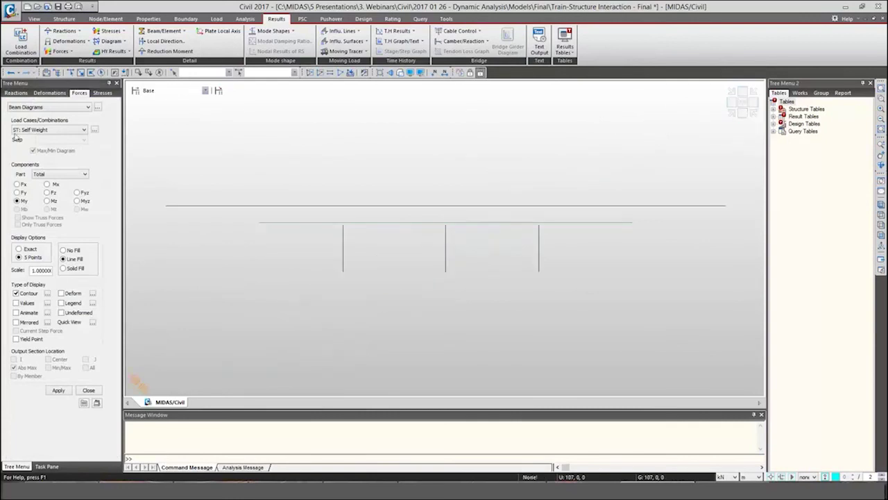
click(70, 269)
click(73, 304)
click(59, 390)
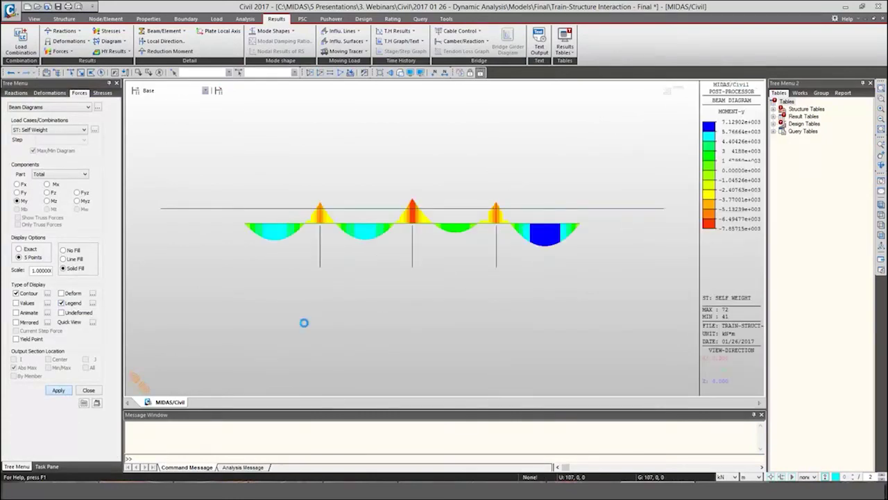
Step: Display the My beam diagram for the CBall: MVL load combination
click(63, 130)
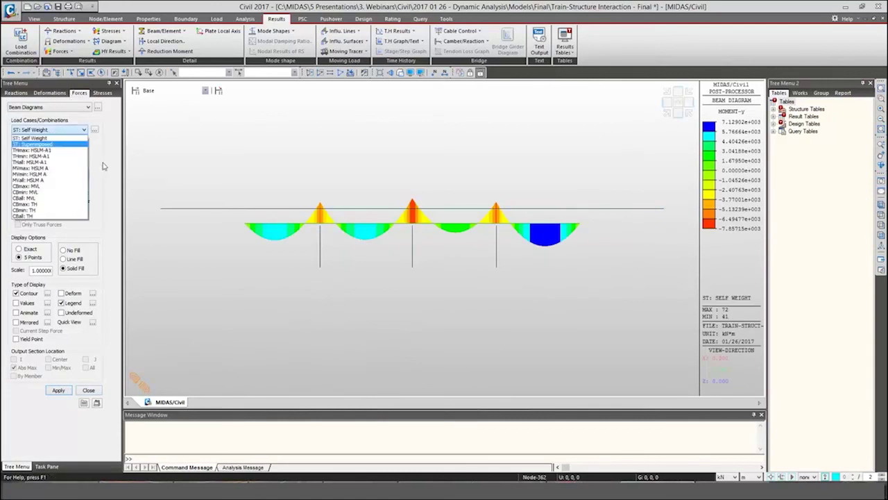
click(55, 187)
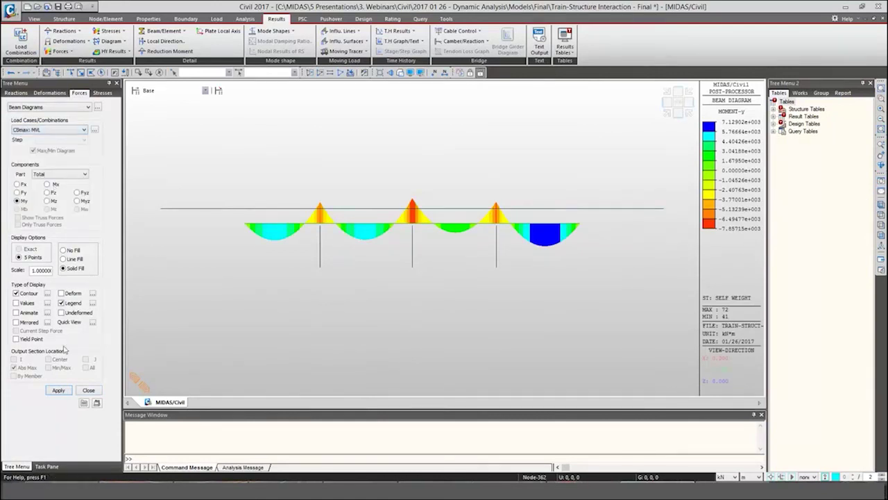
click(43, 132)
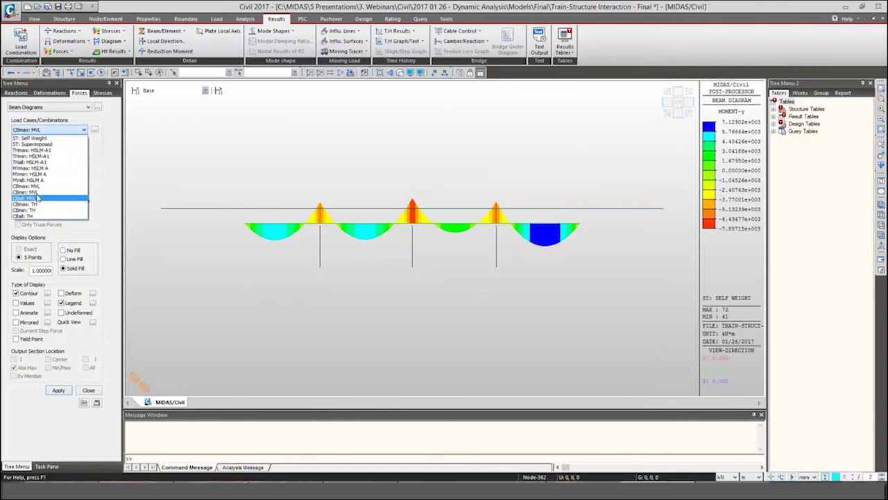
click(38, 199)
click(59, 390)
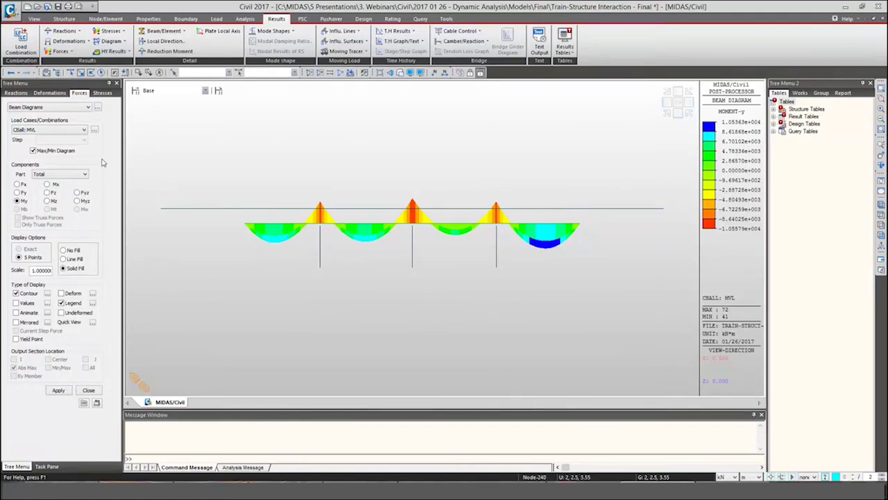
Step: Display the My beam diagram for the CBall: TH load combination
click(73, 131)
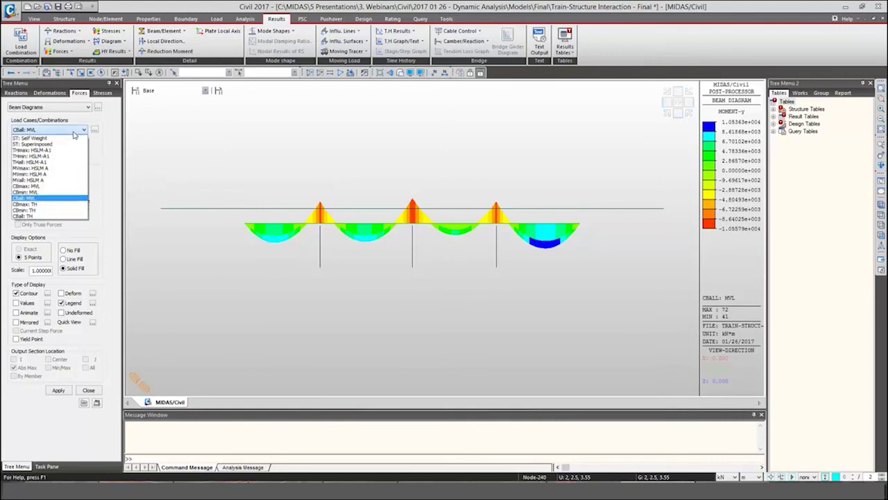
click(29, 216)
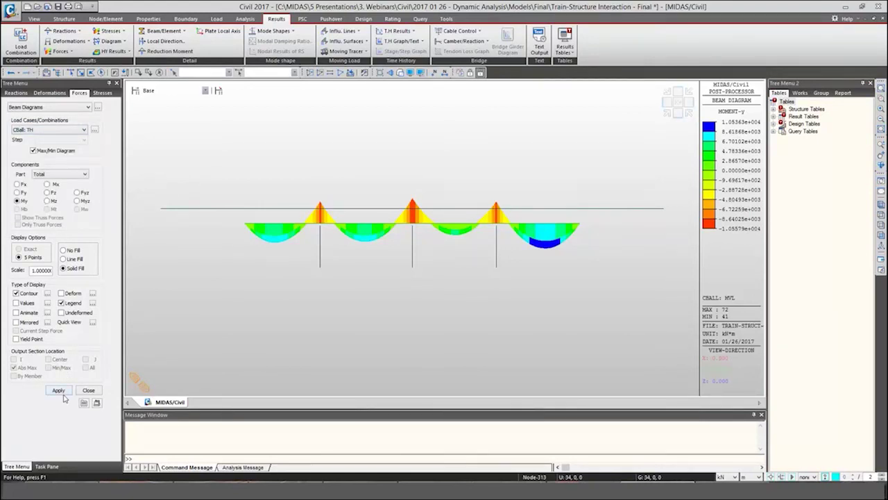
click(59, 391)
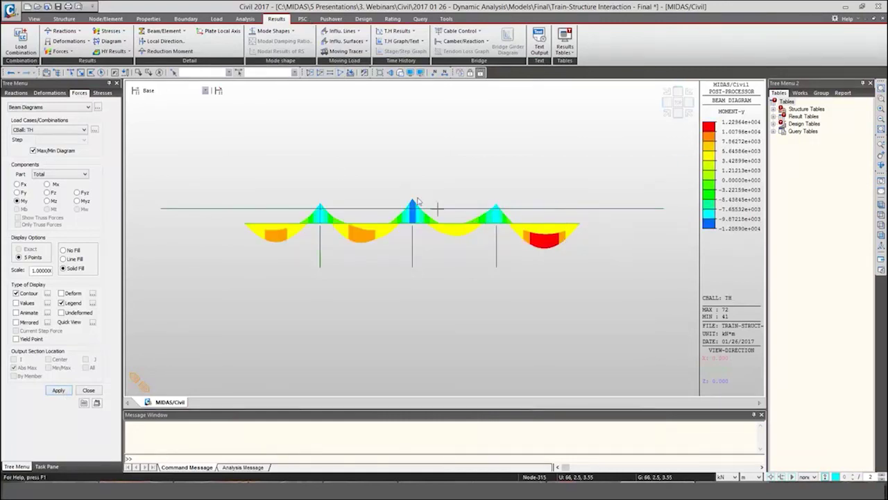
Step: Look over the available result tables without opening one, and switch to the PowerPoint presentation
click(565, 47)
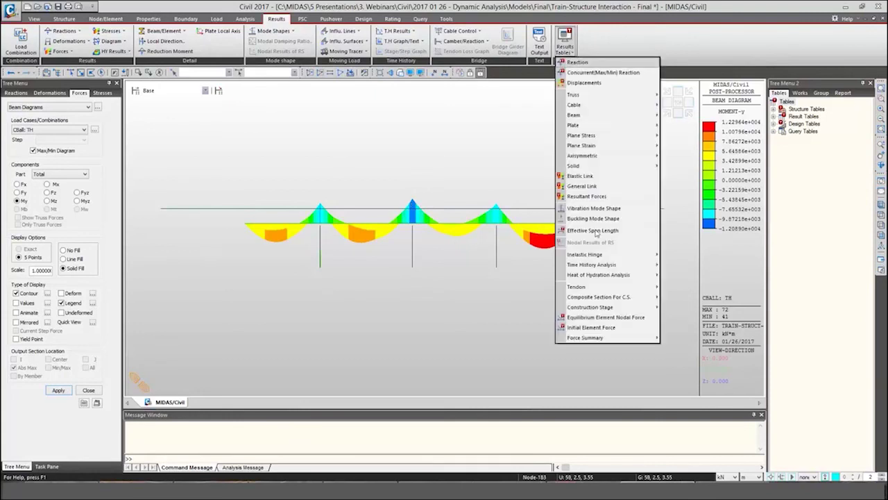
click(706, 52)
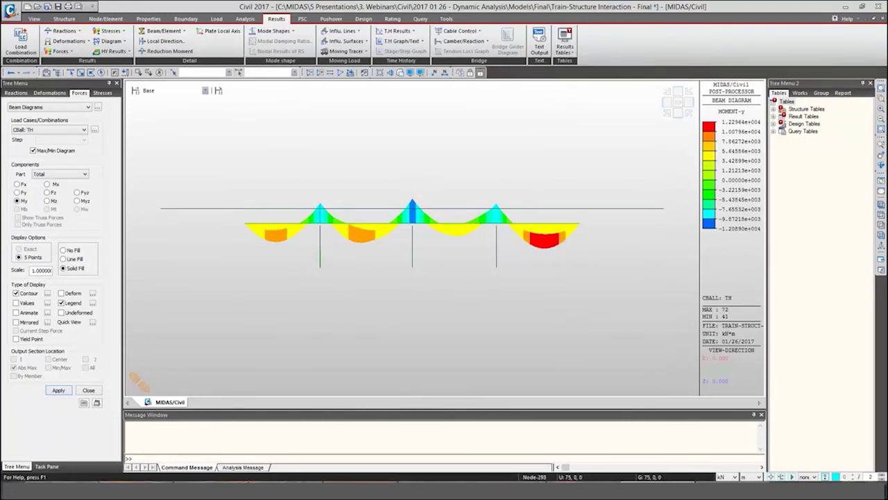
click(360, 489)
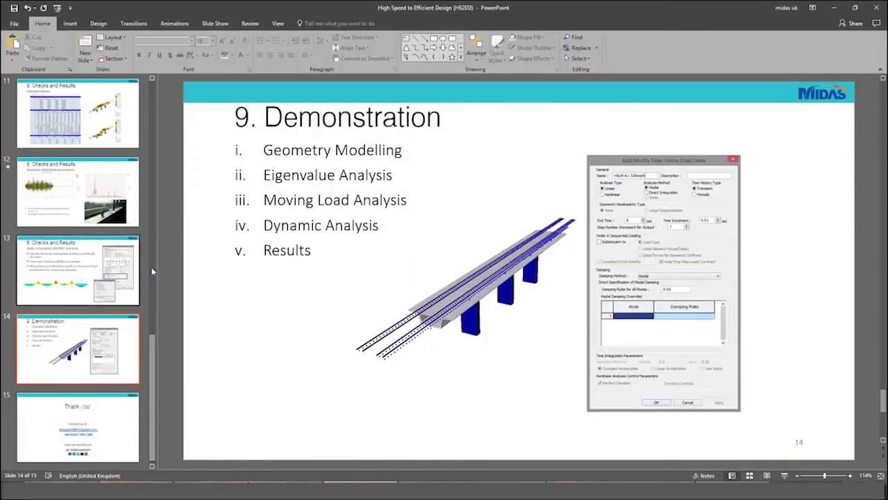